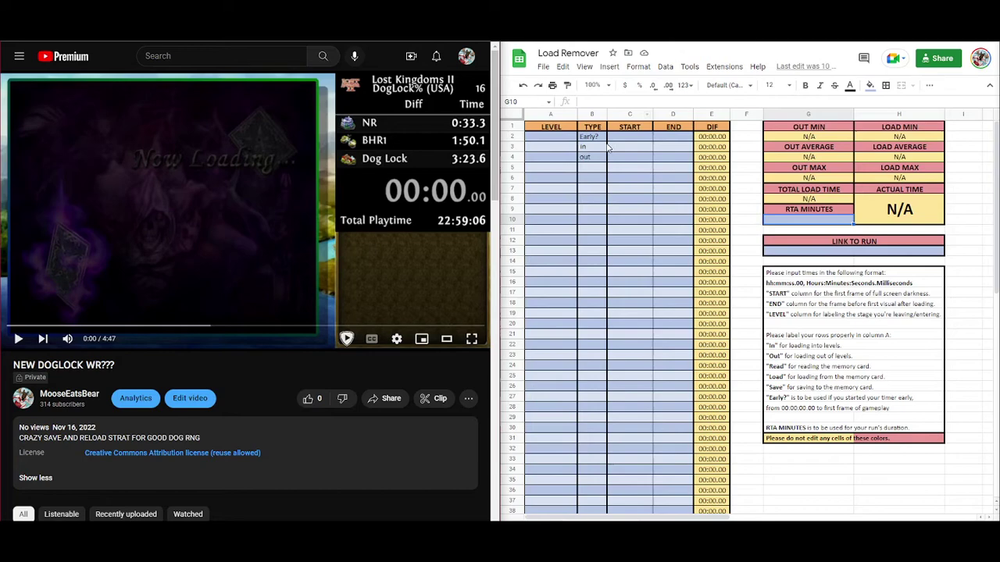
Step: Duplicate the Load Remover template as a new spreadsheet named 'Supposed Doglock WR?'
left_click(543, 66)
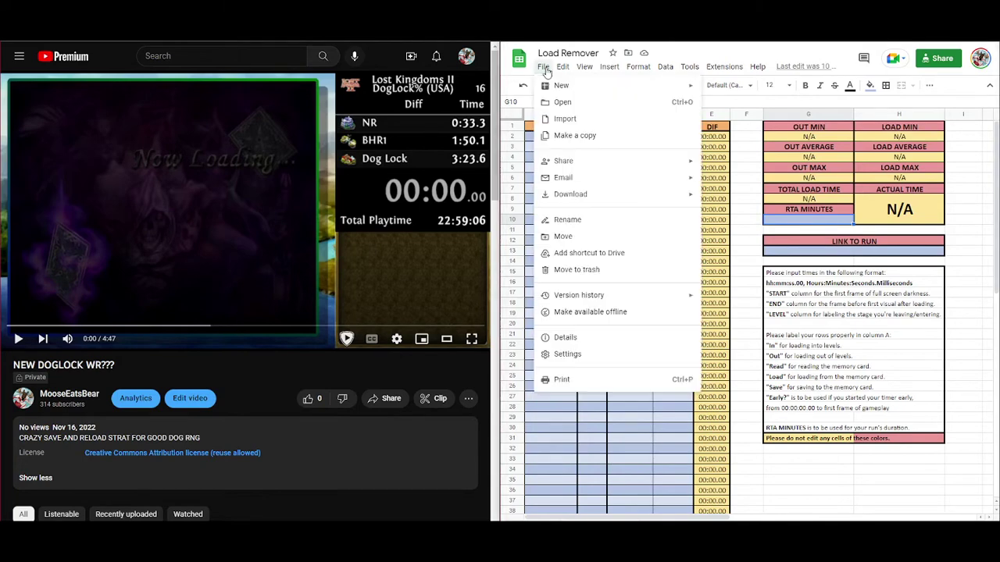
left_click(583, 137)
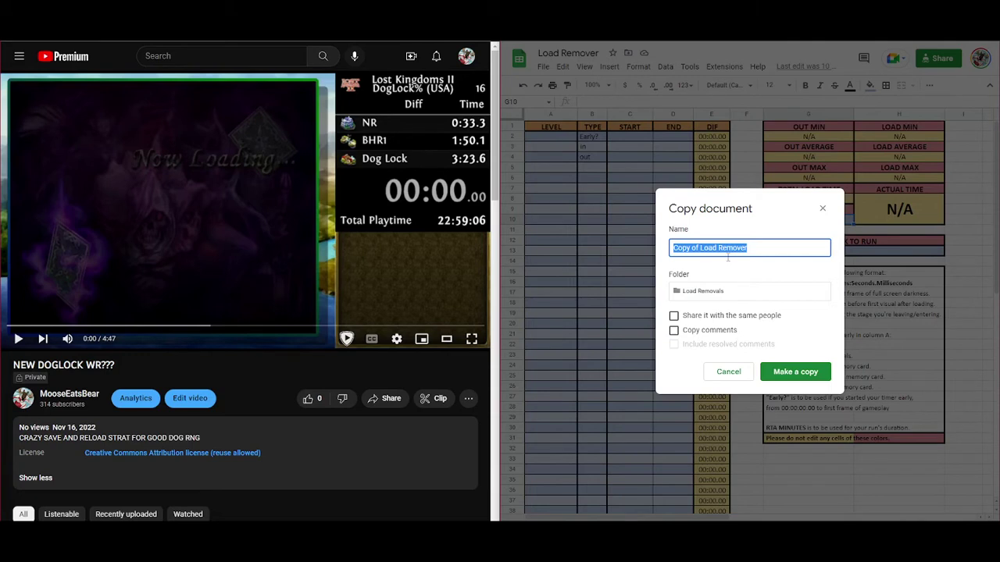
type("Supposed G")
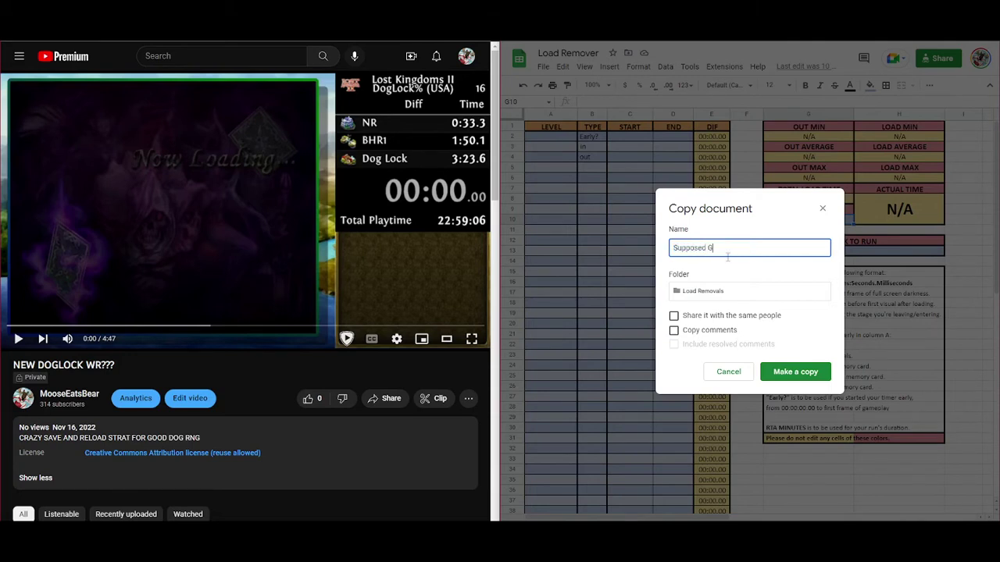
key("BackSpace")
type("Doglock WR?")
left_click(807, 377)
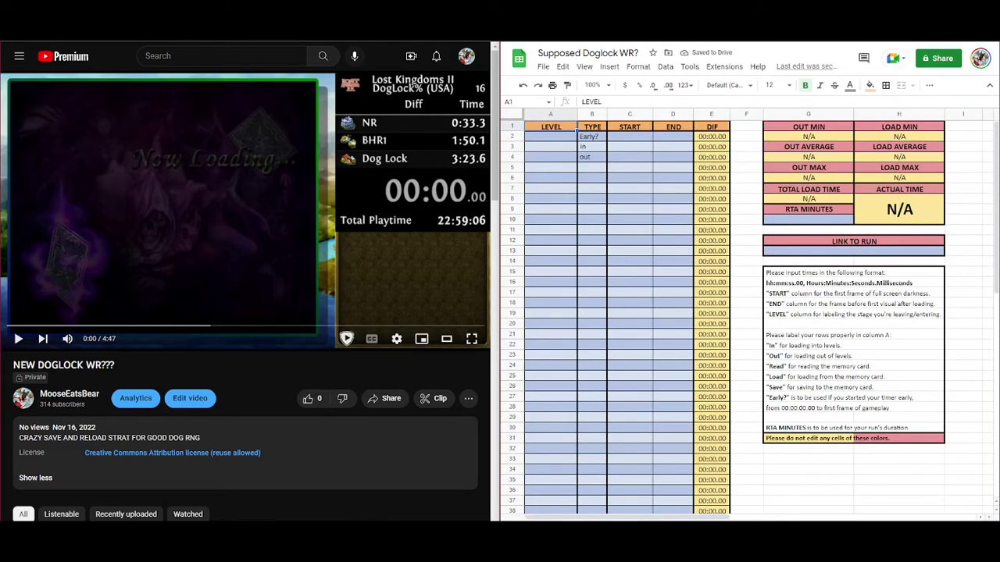
left_click(804, 278)
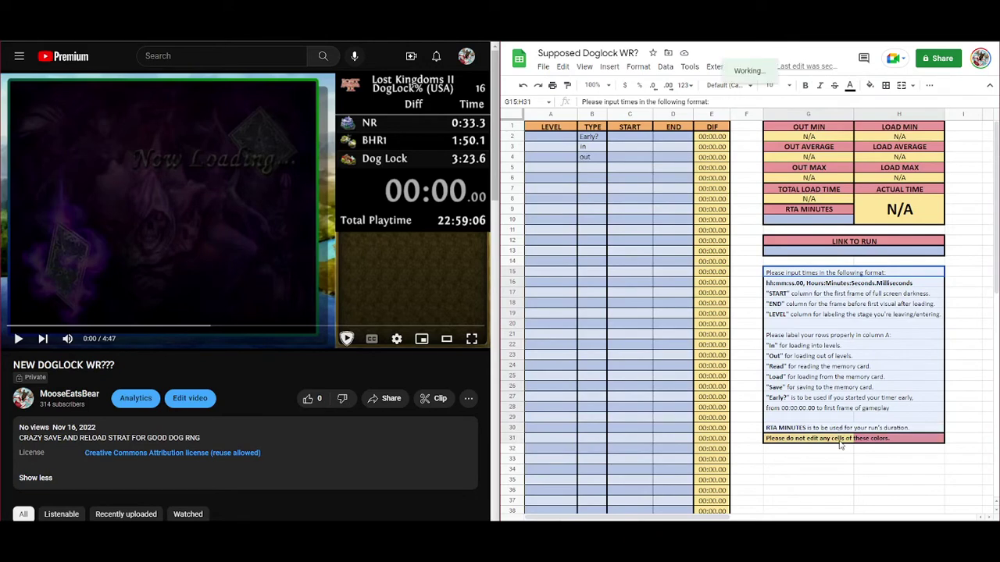
left_click(857, 461)
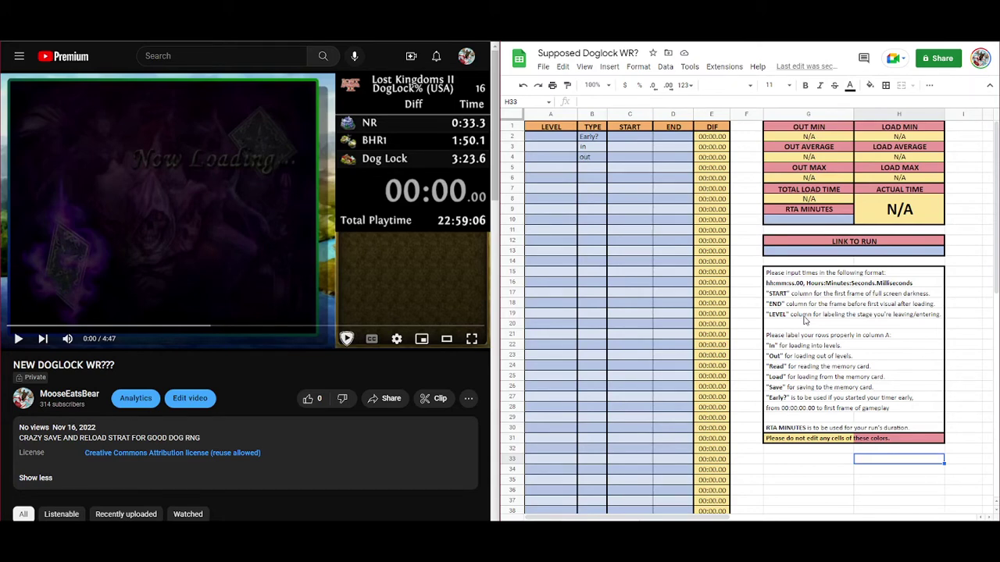
left_click(779, 284)
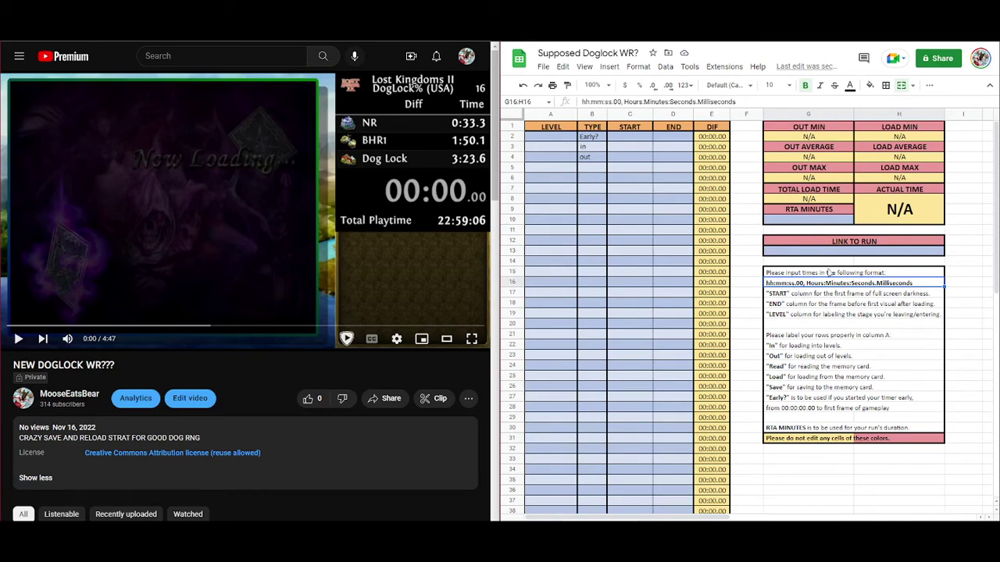
left_click(837, 213)
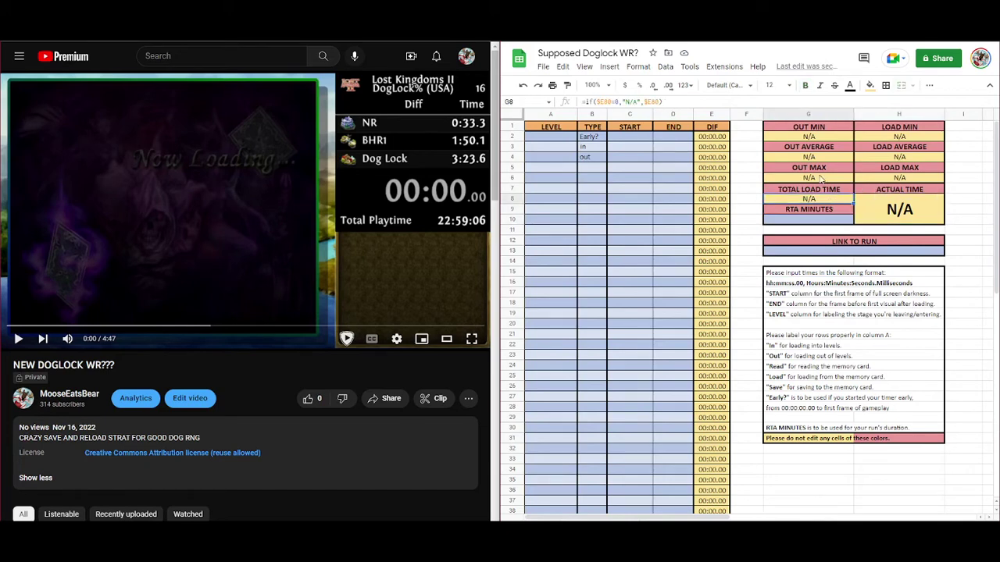
left_click(822, 180)
left_click(891, 181)
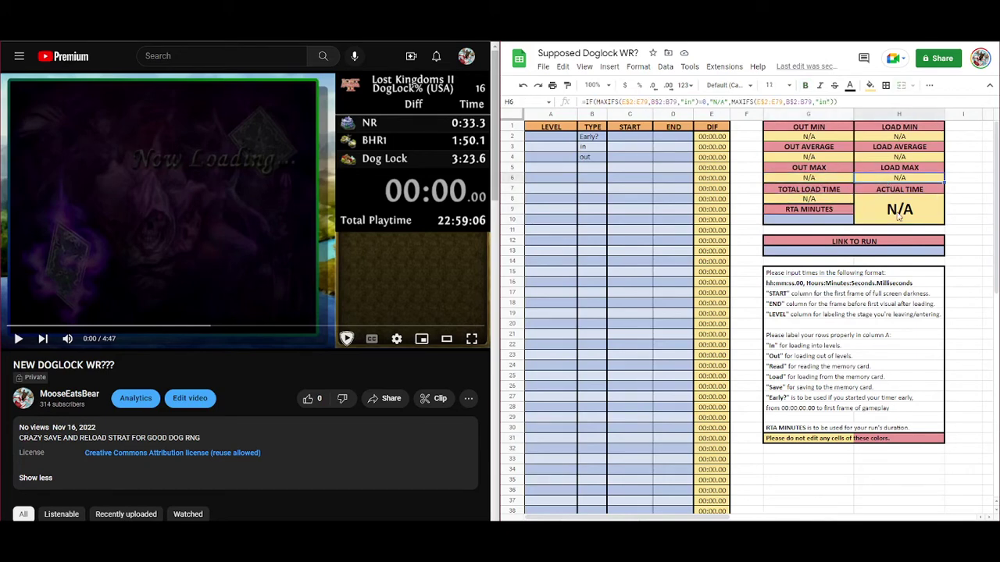
Step: Select cell G10, then jump the run video to about 4:29 and pause near the final split
left_click(833, 224)
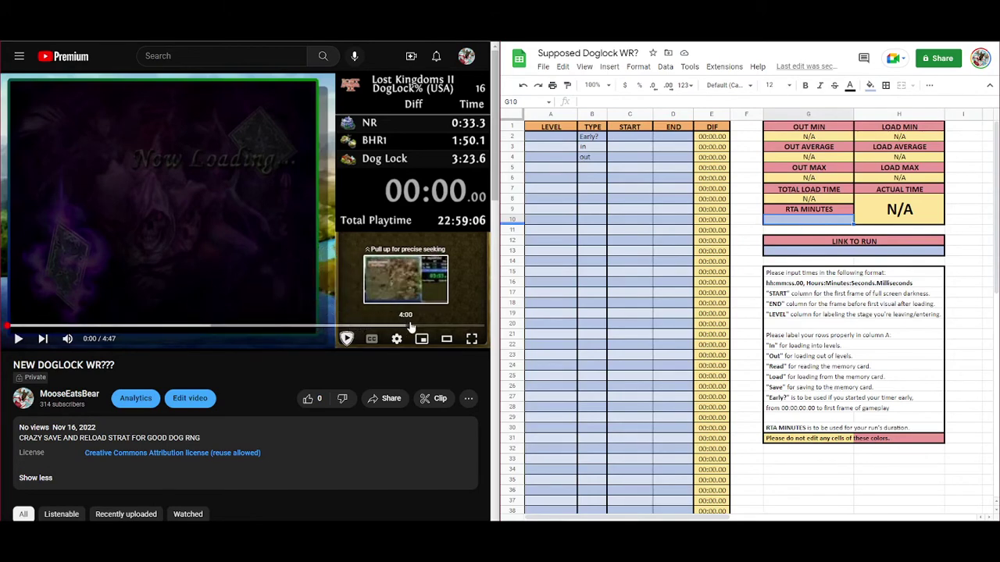
left_click(451, 327)
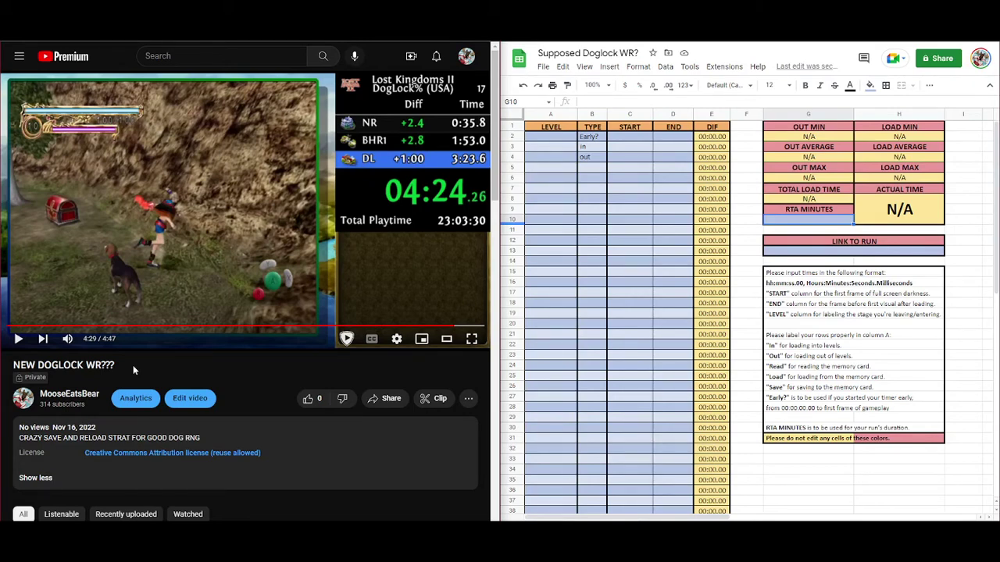
left_click(19, 340)
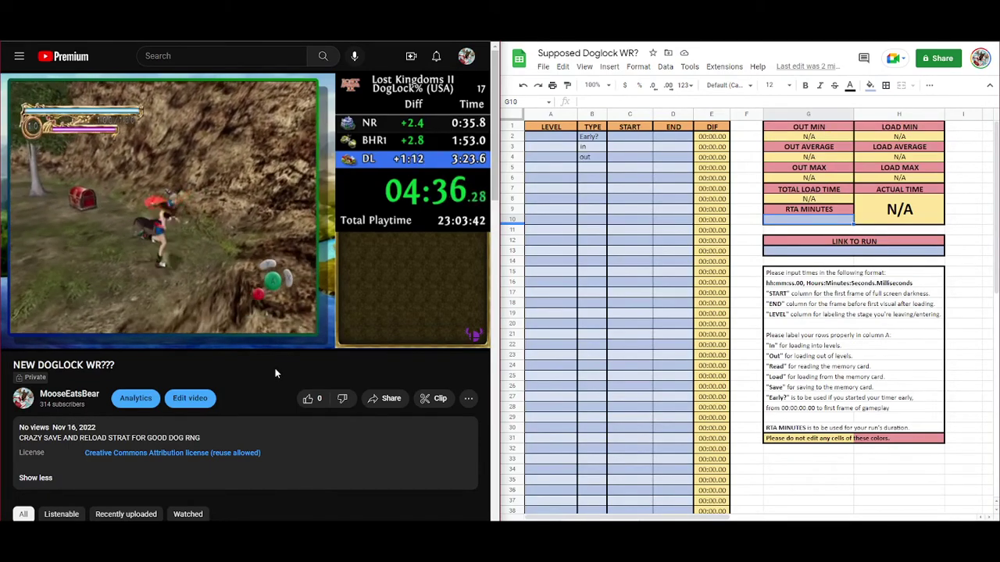
left_click(220, 257)
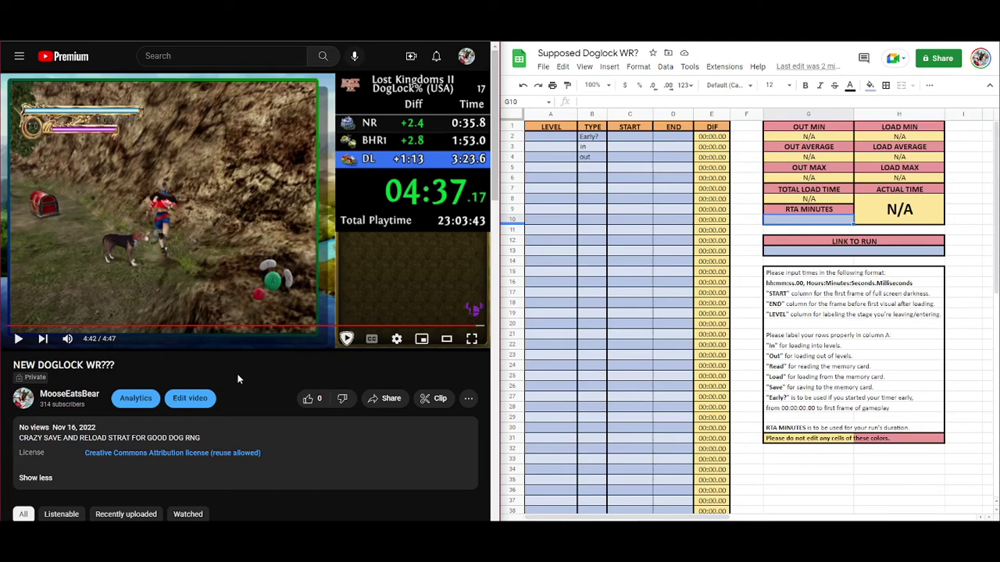
Step: Step the video frame by frame until the in-game timer reads 04:36.80
key("comma")
key("comma")
key("comma")
key("comma")
key("comma")
key("comma")
key("comma")
key("comma")
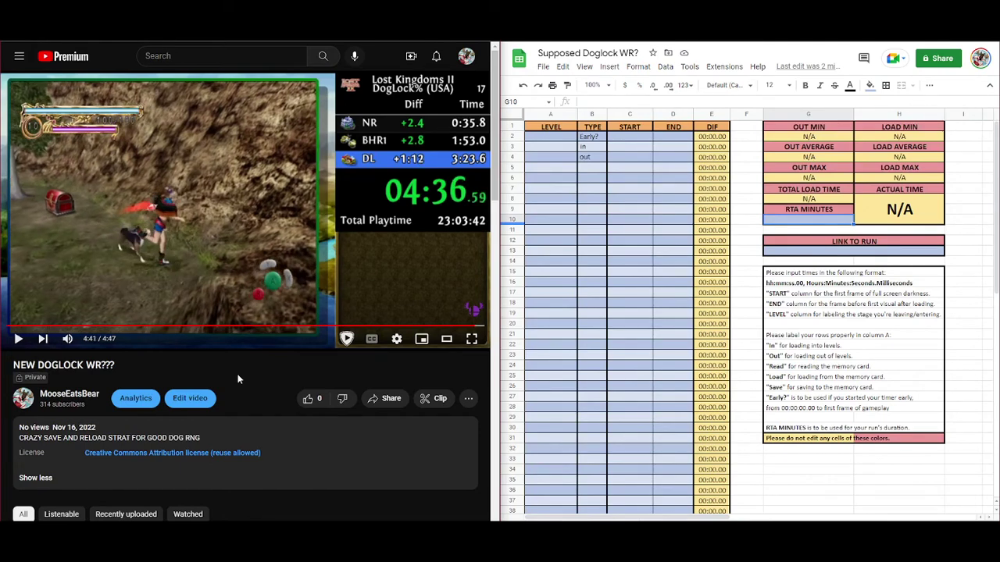
key("period")
key("period")
key("period")
key("period")
key("period")
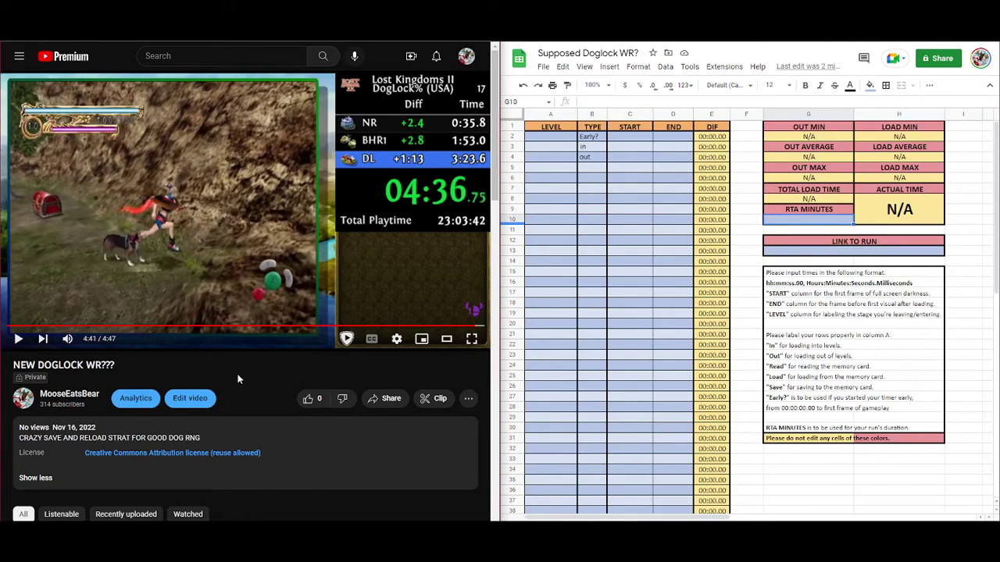
key("period")
key("period")
key("period")
key("period")
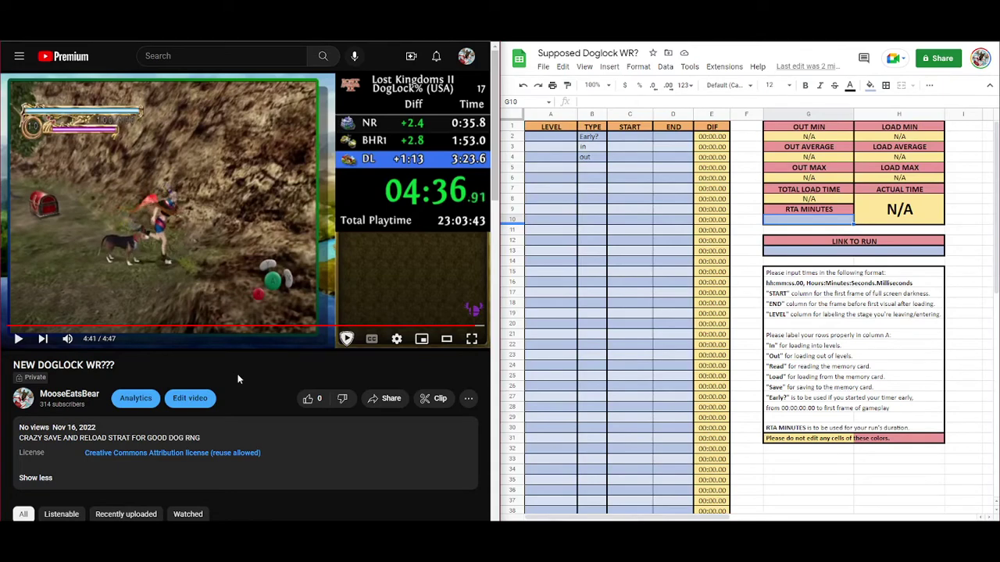
key("comma")
key("comma")
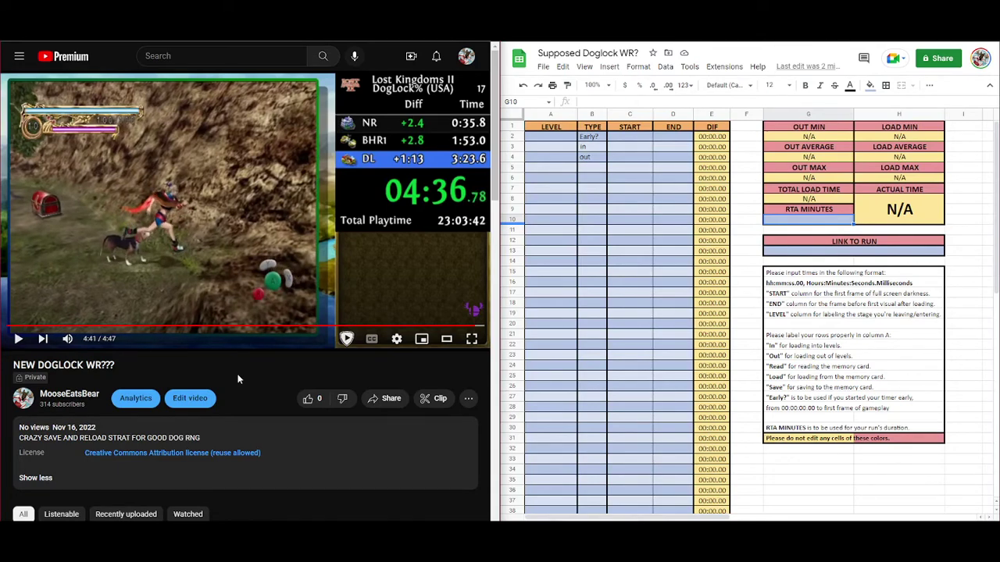
key("period")
key("period")
key("comma")
key("comma")
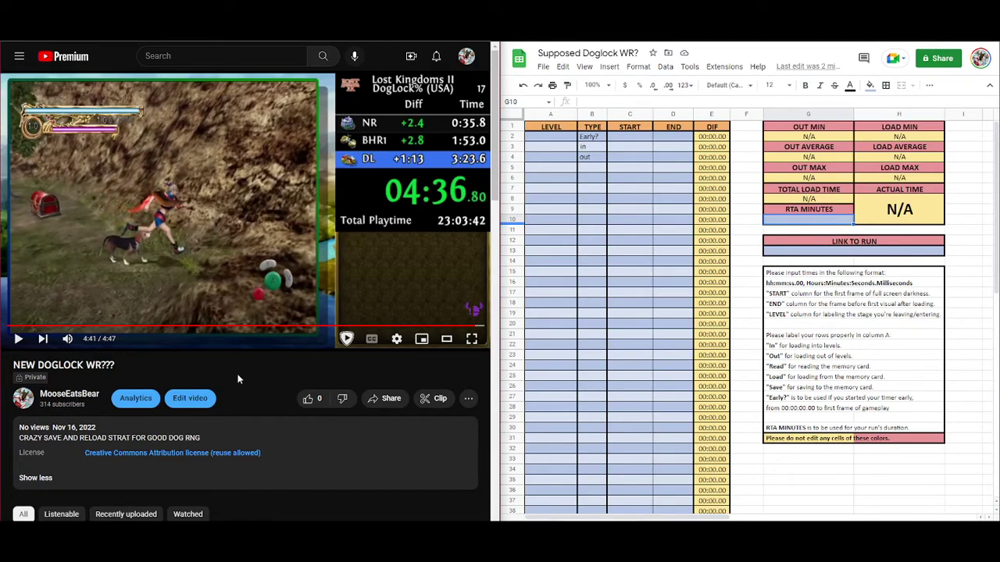
key("period")
Step: Enter 0:04:36.8 in cell G10 as the RTA minutes value
left_click(801, 224)
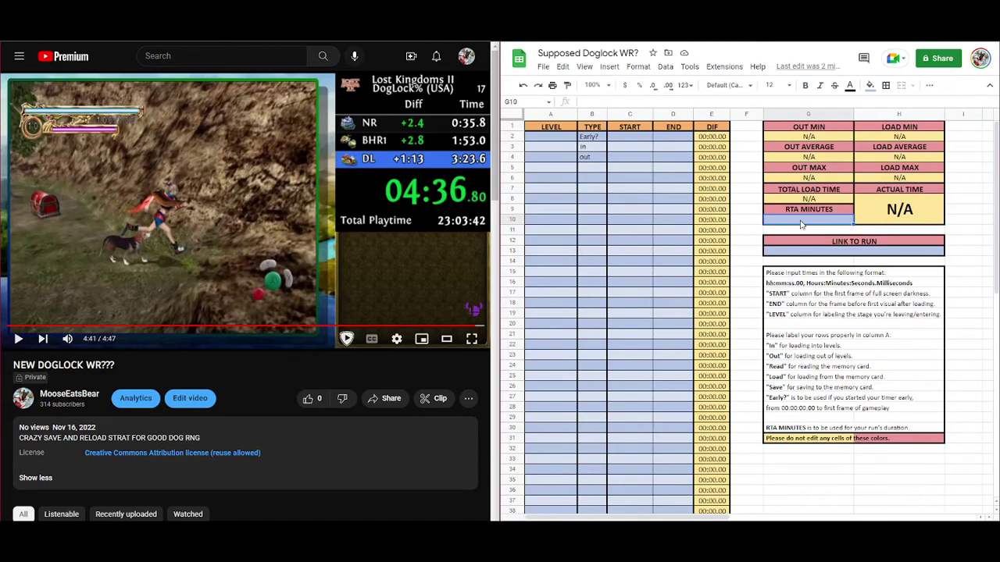
type("00")
key("BackSpace")
type(":")
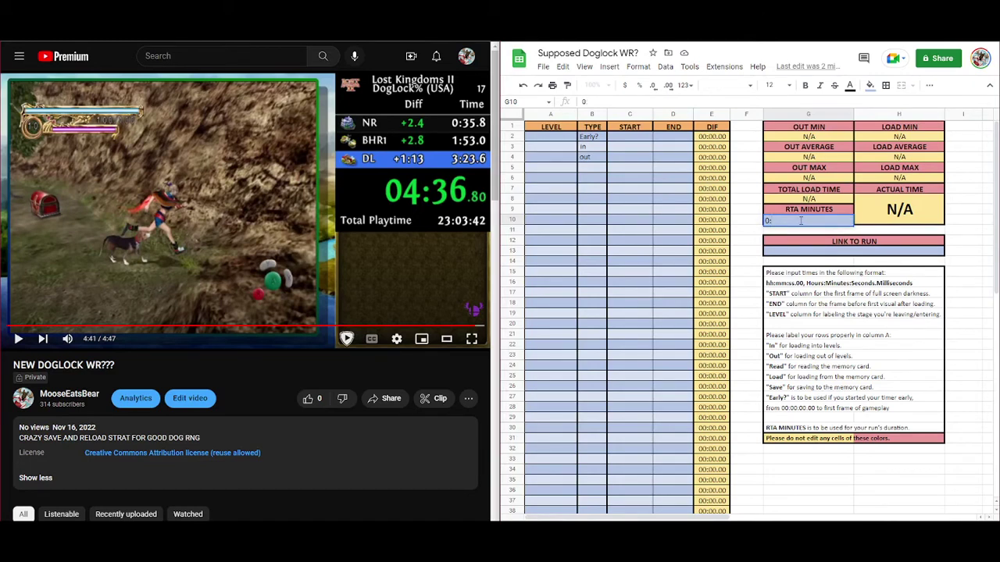
type("04:36.80")
key("Return")
left_click(801, 222)
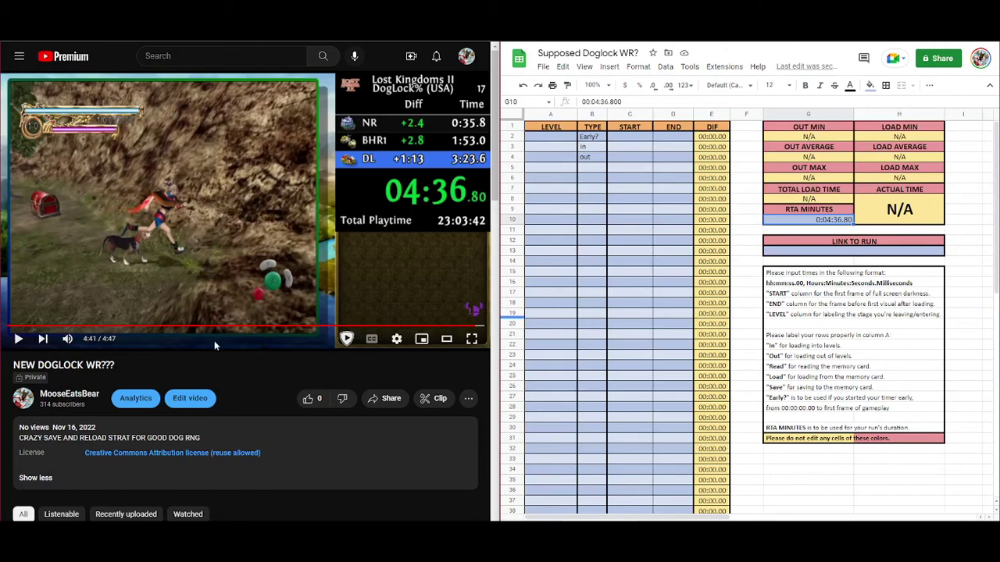
Step: Rewind the run video and stop at 0:06 on the first dark frame, timer 00:01.49
left_click(15, 326)
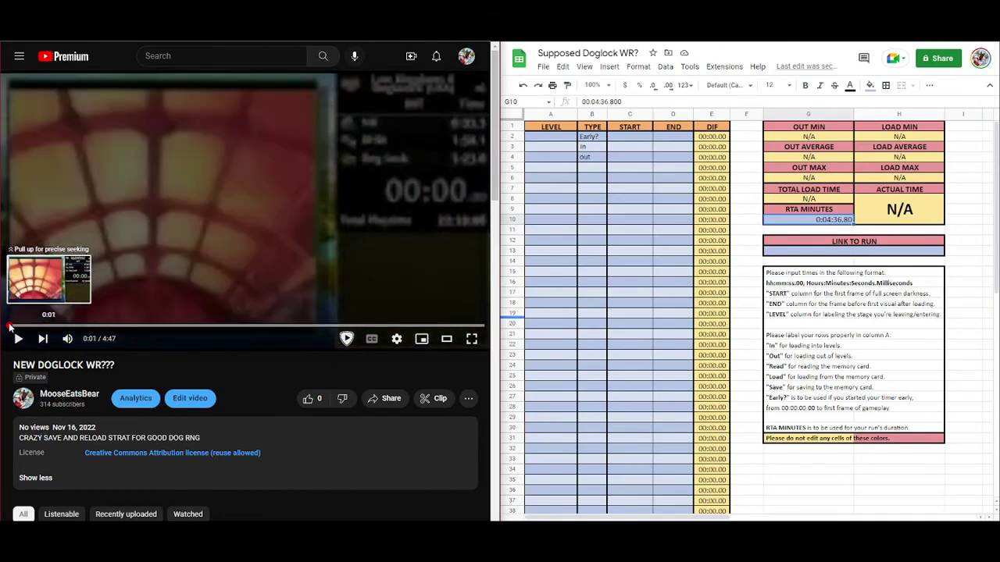
left_click(17, 339)
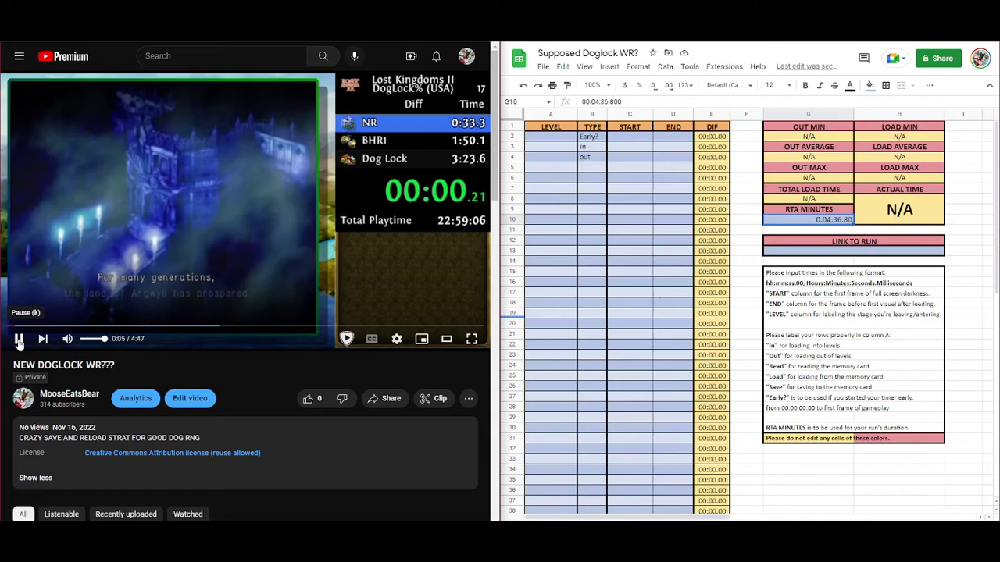
left_click(18, 341)
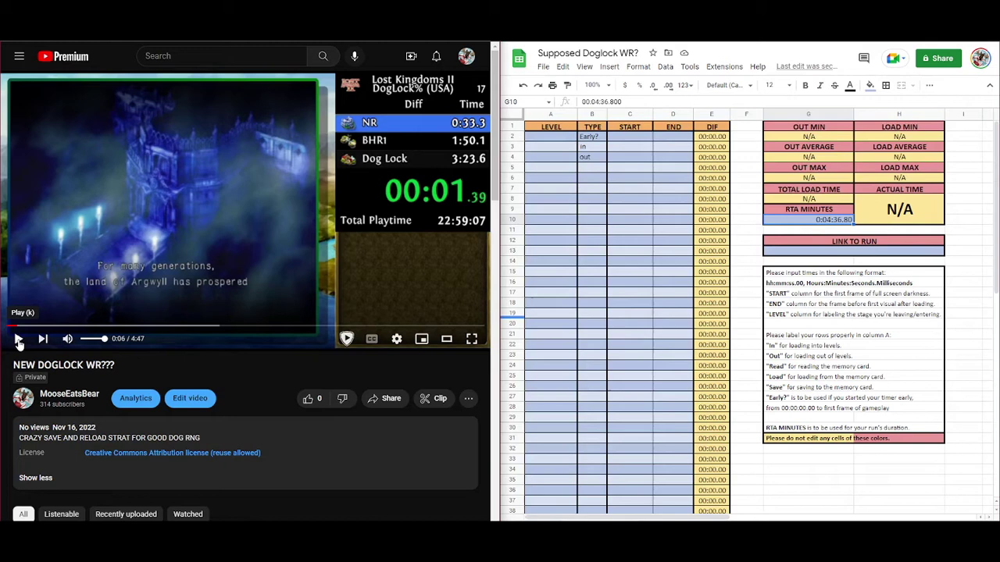
left_click(18, 341)
left_click(18, 341)
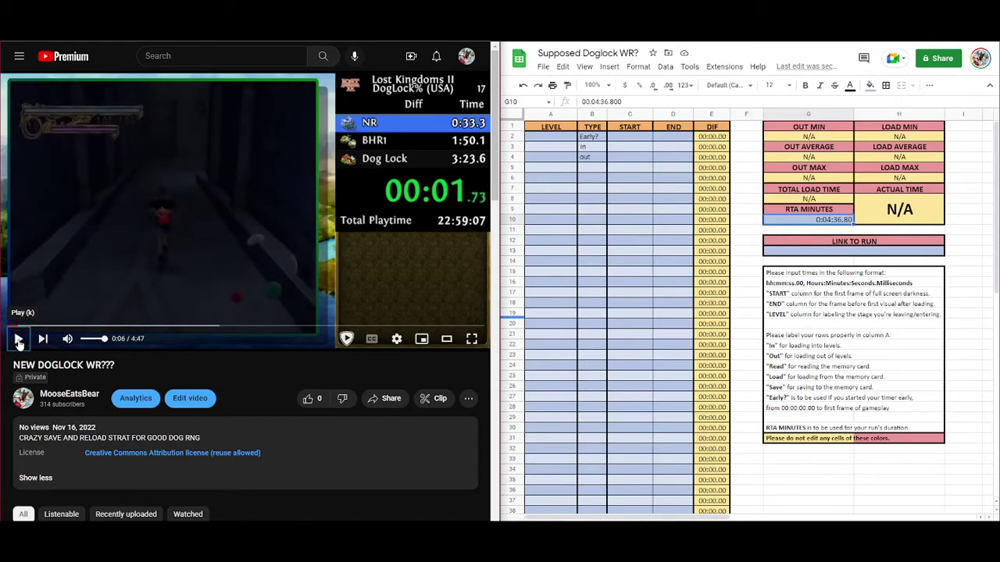
left_click(18, 341)
left_click(18, 341)
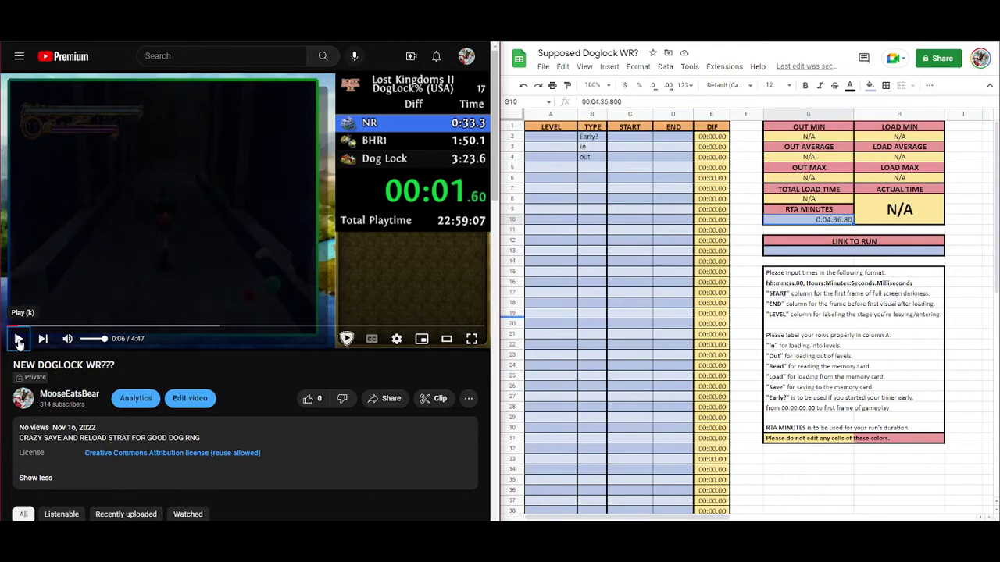
key("comma")
key("comma")
key("comma")
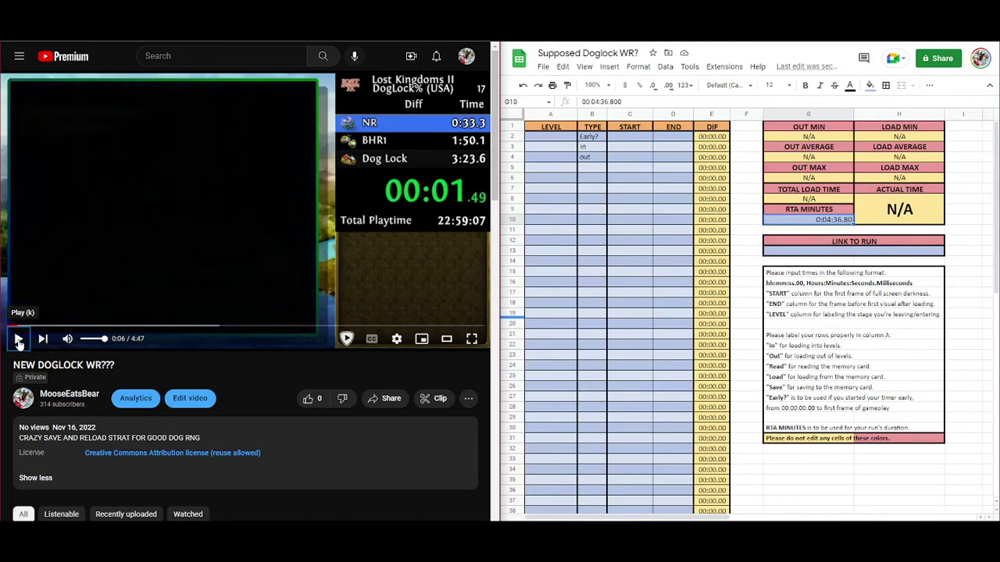
key("comma")
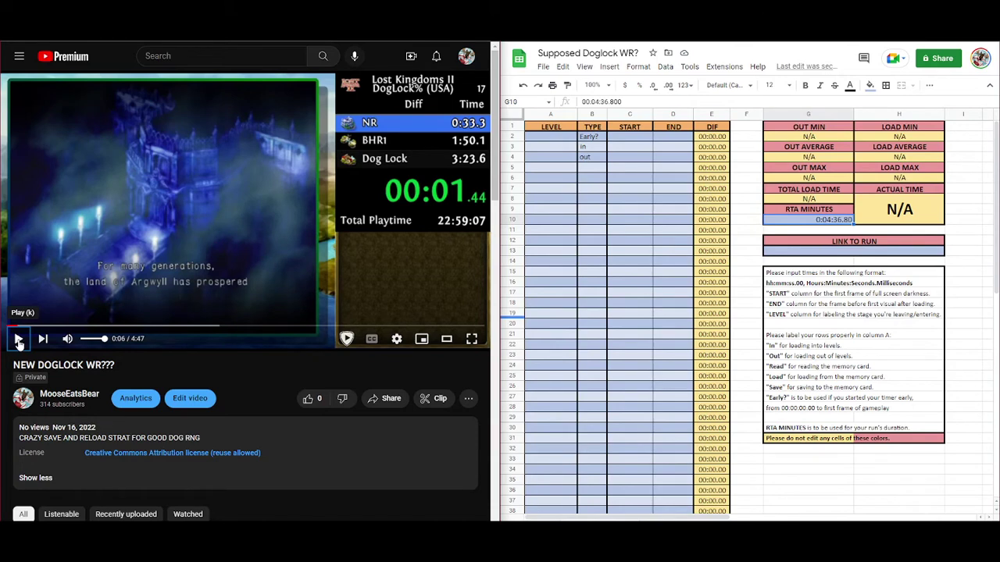
key("period")
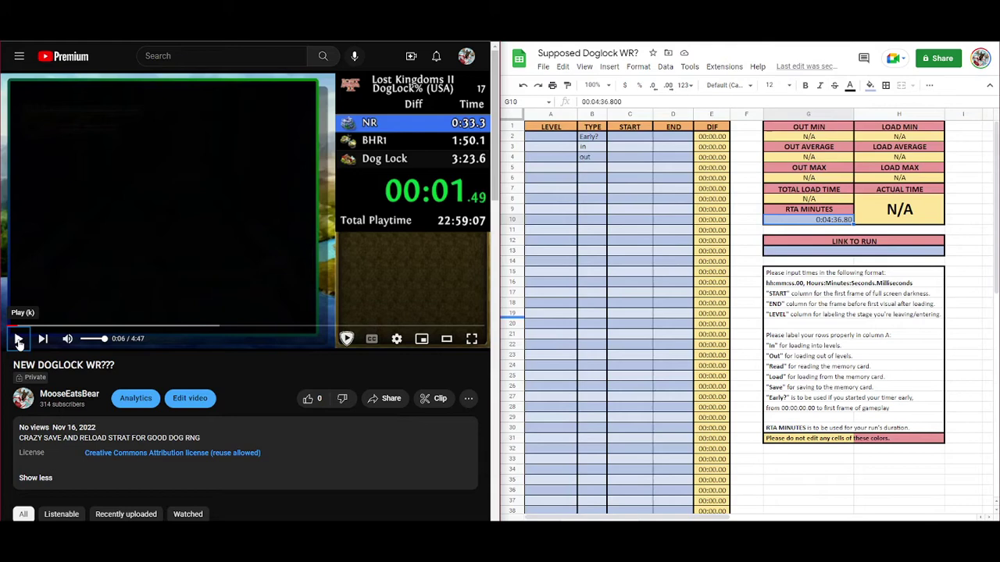
Step: Enter start time 0:00:00.00 in C2 and a first end time in D2 for the Early? row
left_click(633, 139)
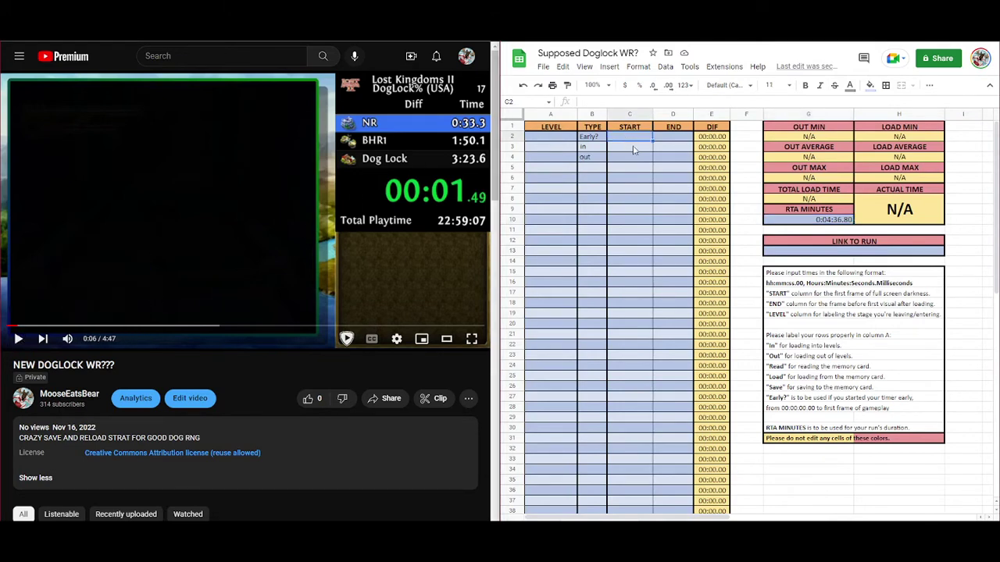
type("0")
type(":00")
type(":00.00")
key("Tab")
type("0")
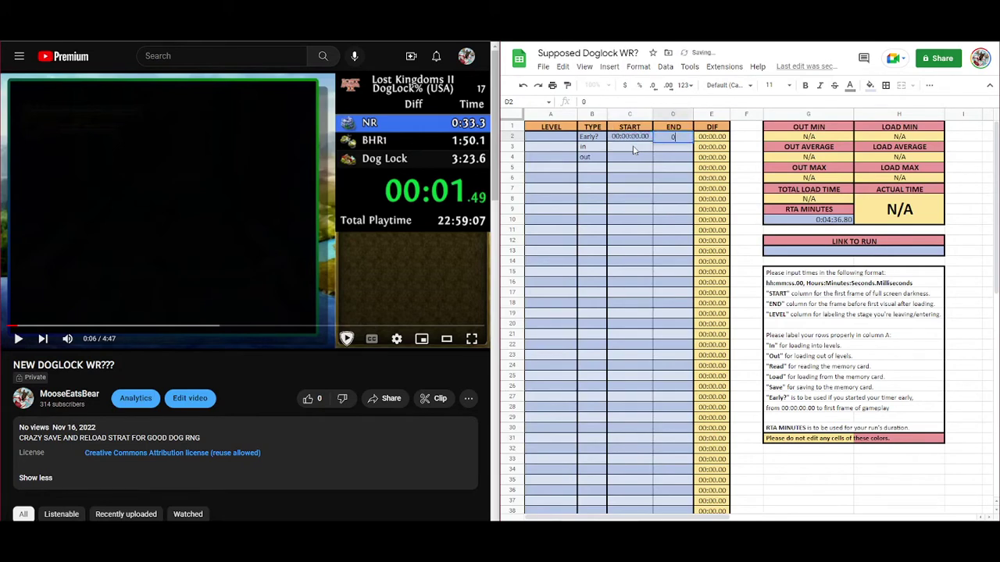
type(":00:01.59")
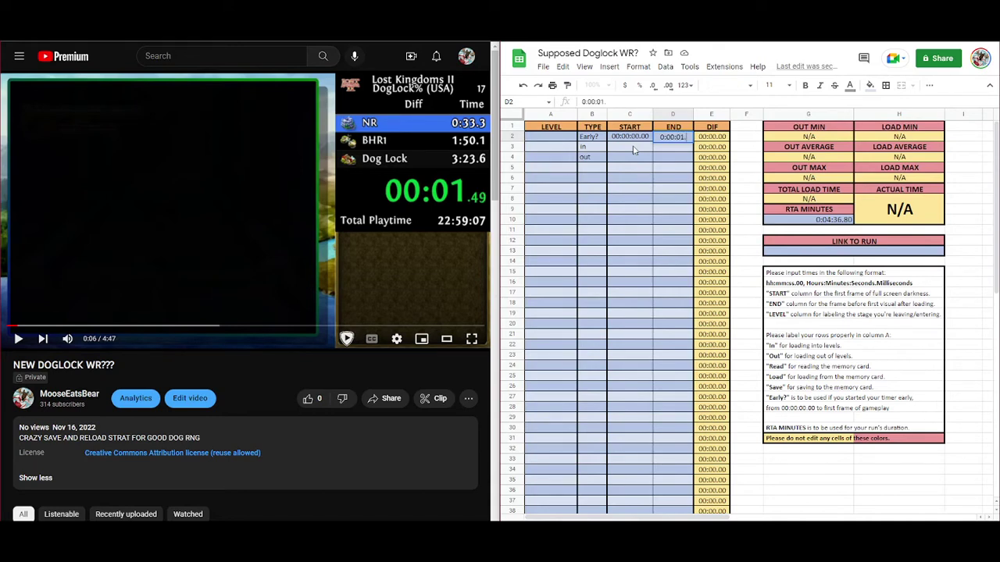
key("BackSpace")
key("BackSpace")
type("49")
left_click(634, 150)
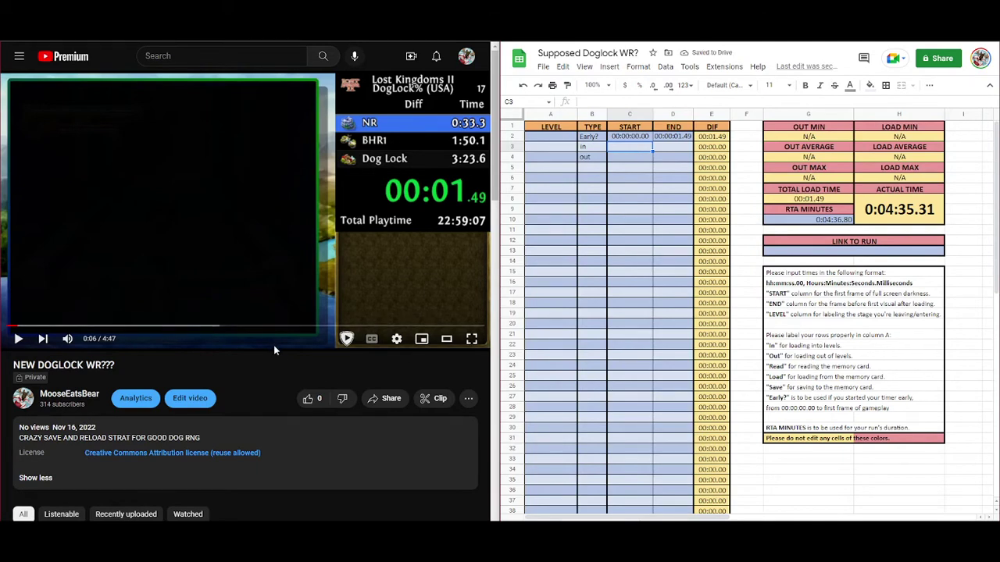
Step: Correct the Early? row's end time to 00:00:01.44, bringing actual time to 0:04:35.36
double_click(691, 137)
key("BackSpace")
key("BackSpace")
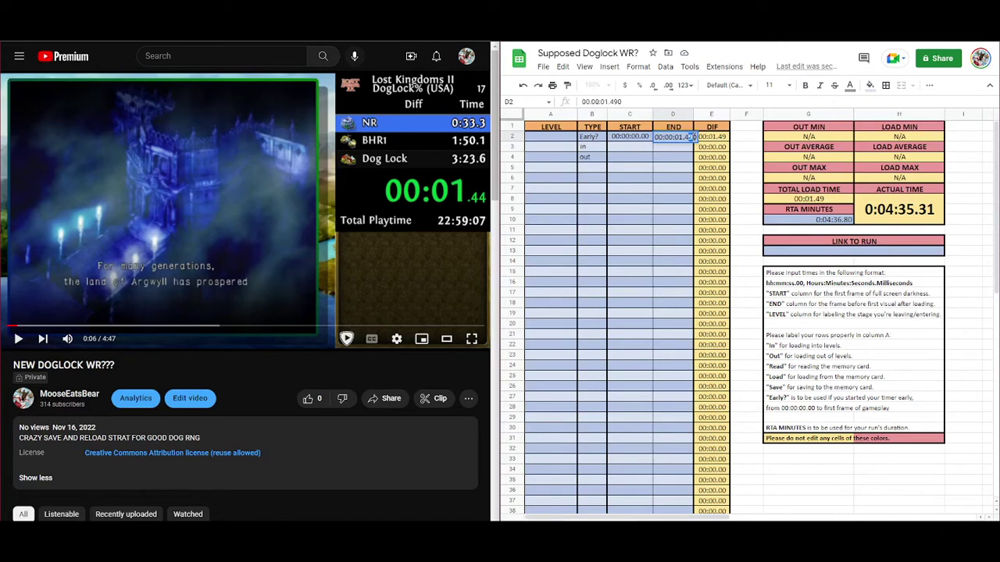
type("4")
key("Return")
left_click(633, 150)
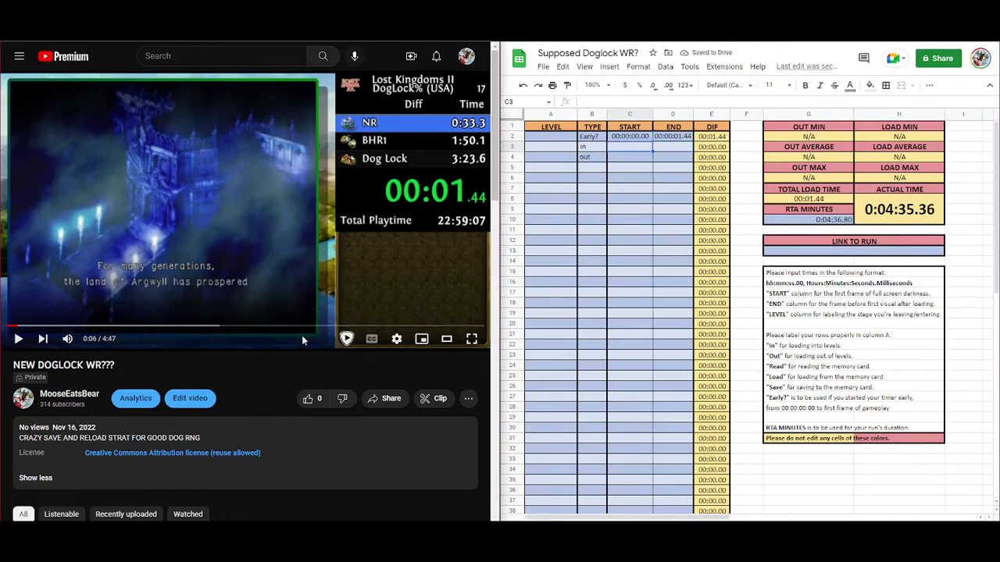
key(".")
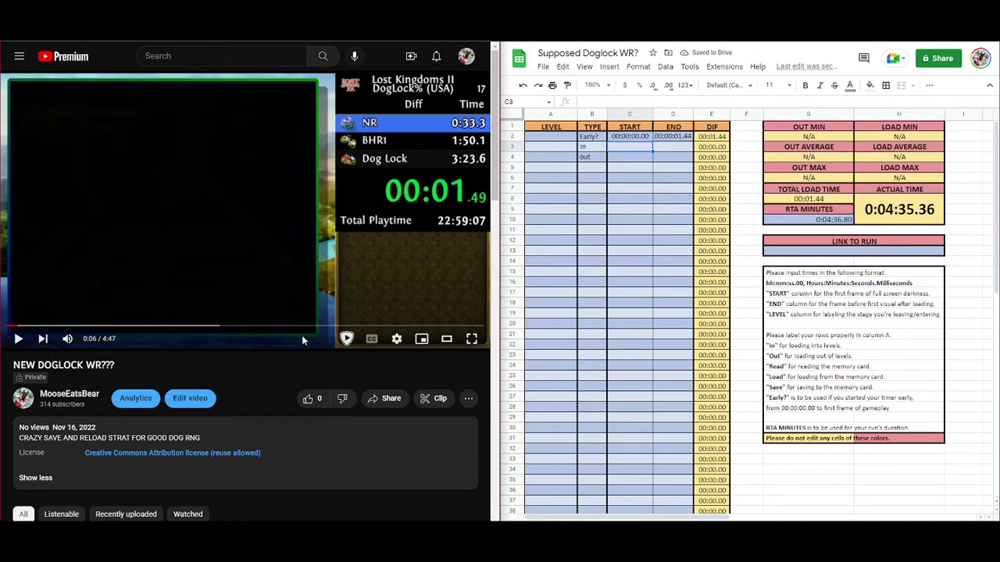
key(".")
key(".")
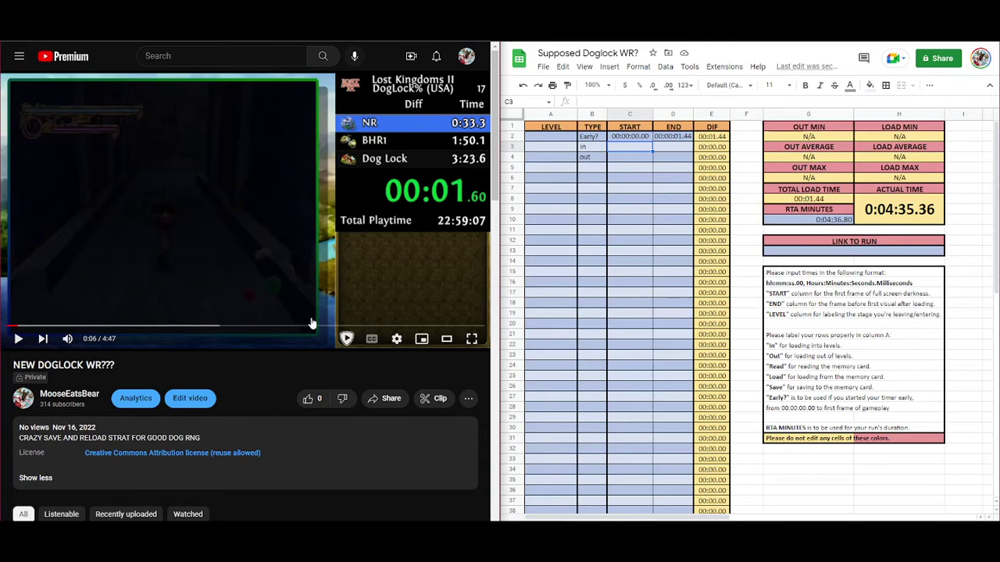
Step: Inspect the formulas in G8, G10 and H8:H10, then move the video to about 0:39
left_click(817, 203)
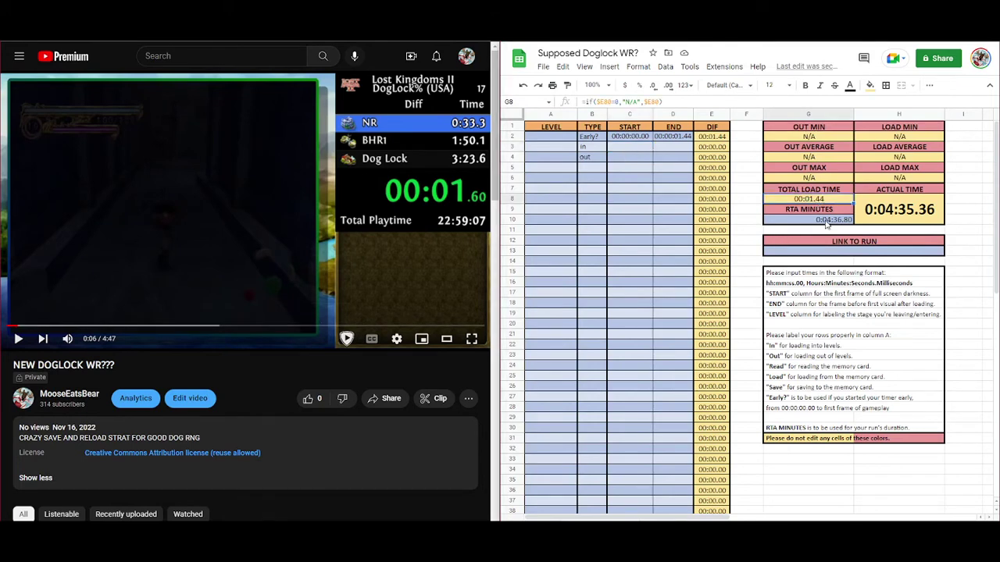
left_click(828, 222)
left_click(890, 219)
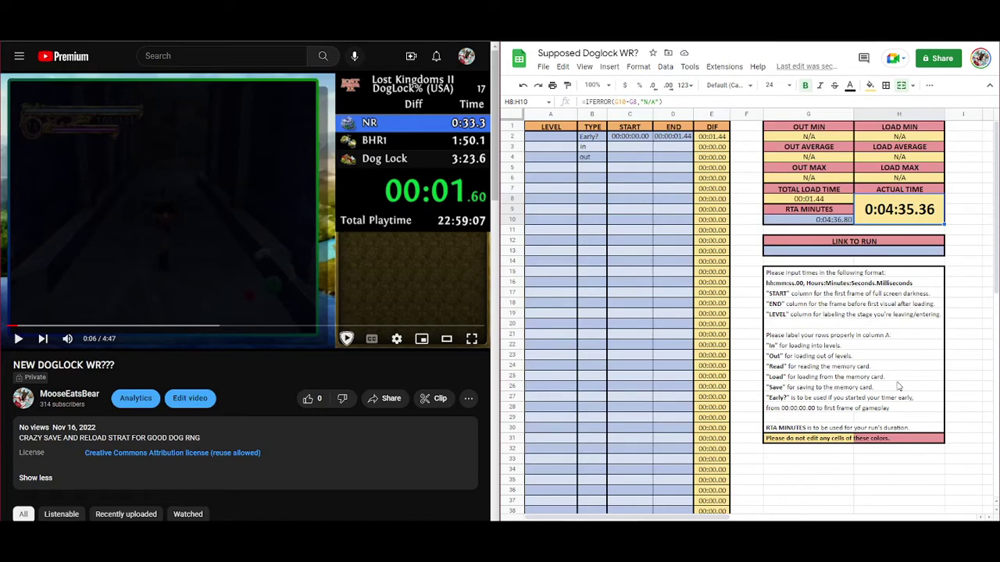
left_click_drag(41, 332, 74, 329)
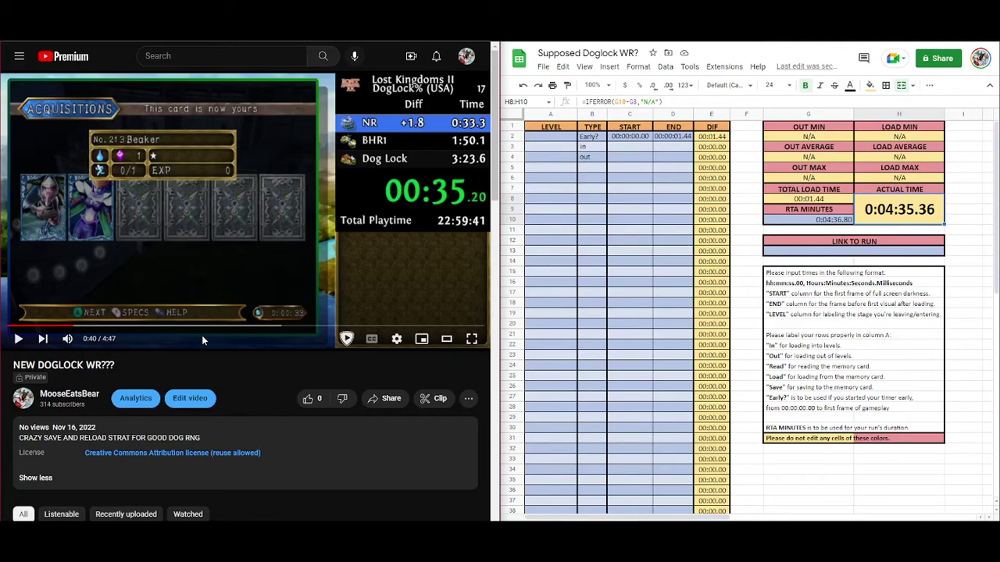
Step: Stop the run video at 0:42 on the black loading frame with the timer at 00:37.37
key("space")
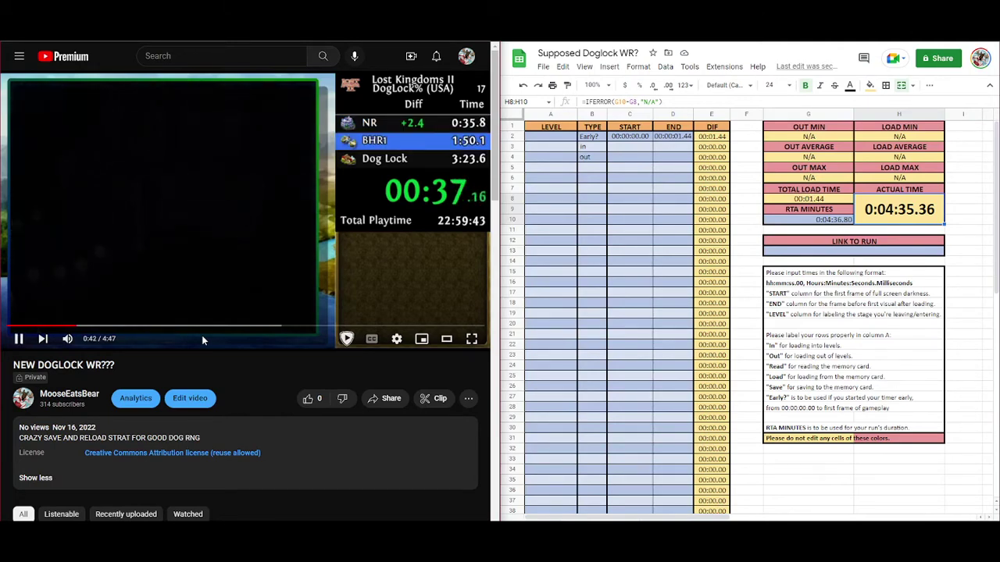
key("space")
key("period")
key("period")
key("period")
key("comma")
key("comma")
key("period")
key("period")
key("period")
key("period")
key("period")
key("comma")
key("comma")
key("comma")
key("comma")
key("comma")
key("comma")
key("period")
Step: Label rows 2 and 3 with level Nobleman's and set row 3's type to out
left_click(598, 149)
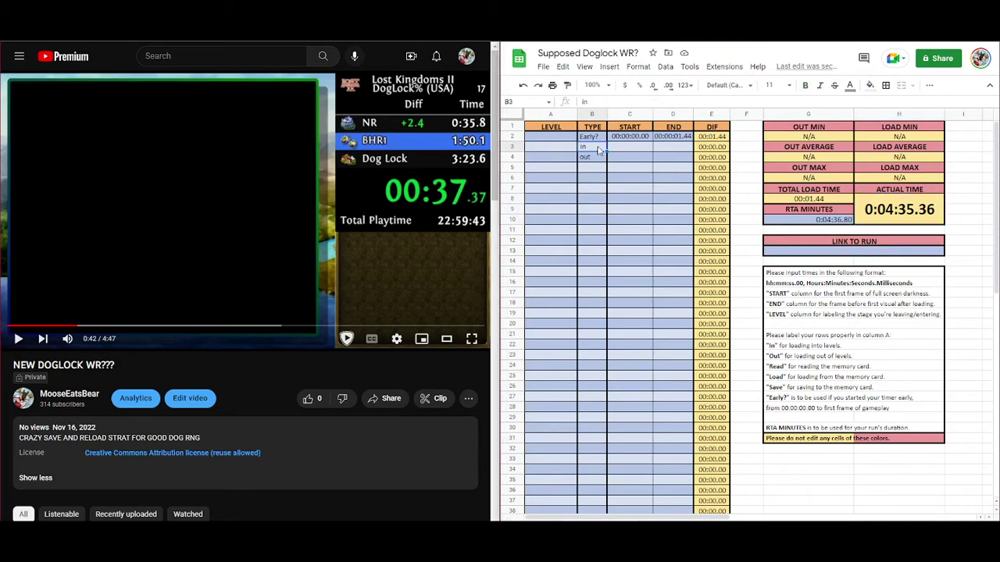
type("out")
left_click(555, 139)
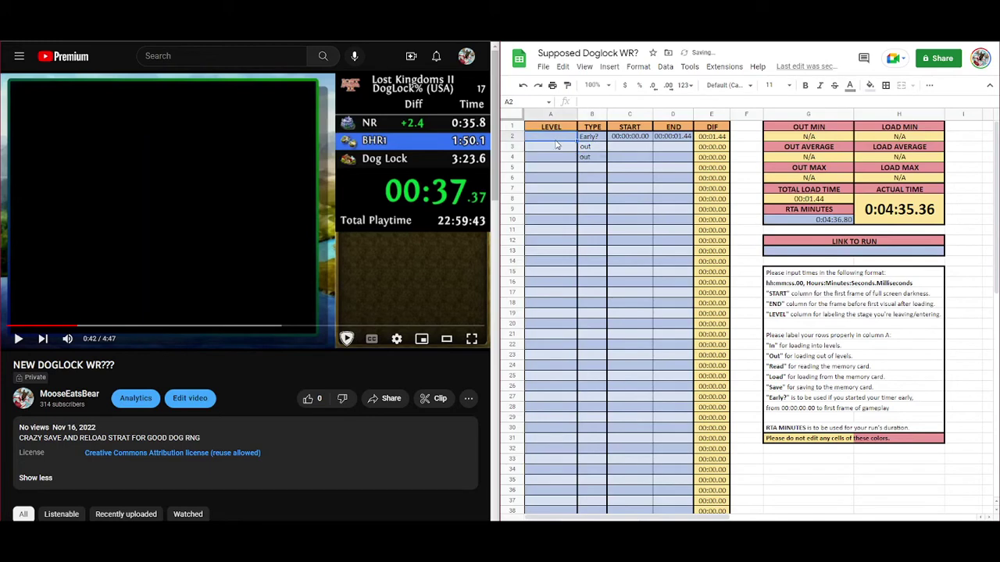
type("Nobleman's")
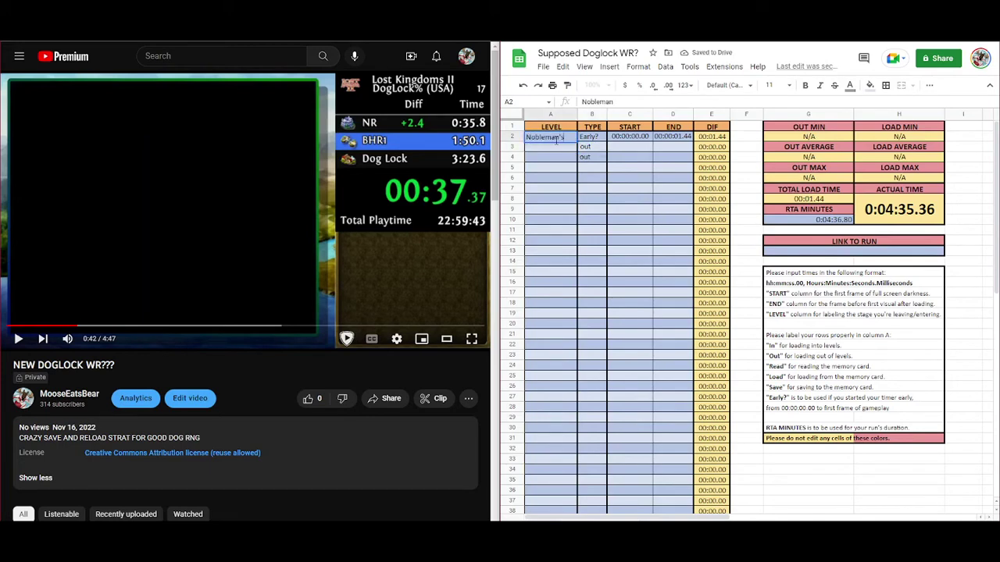
key("Return")
type("Nobleman's")
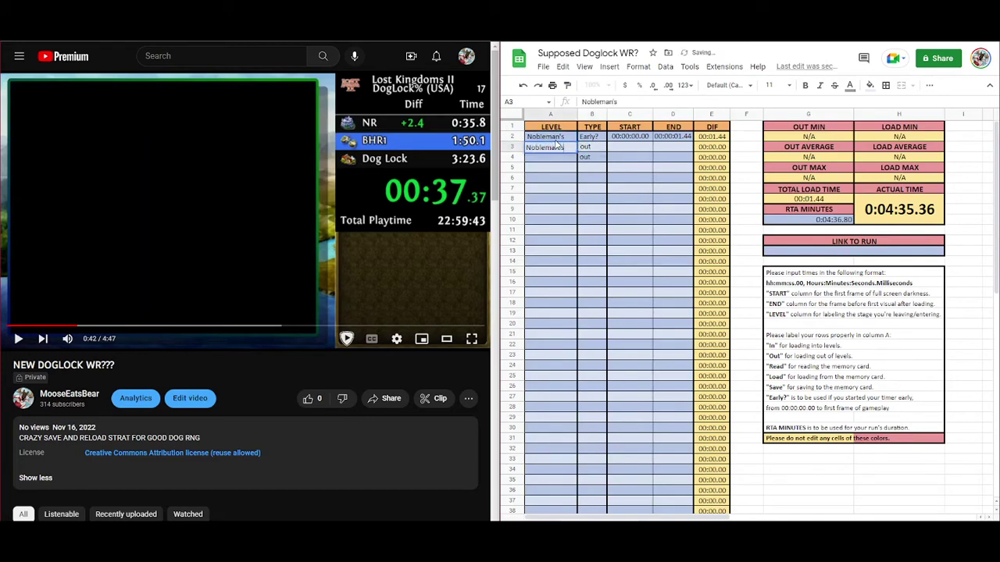
left_click(629, 149)
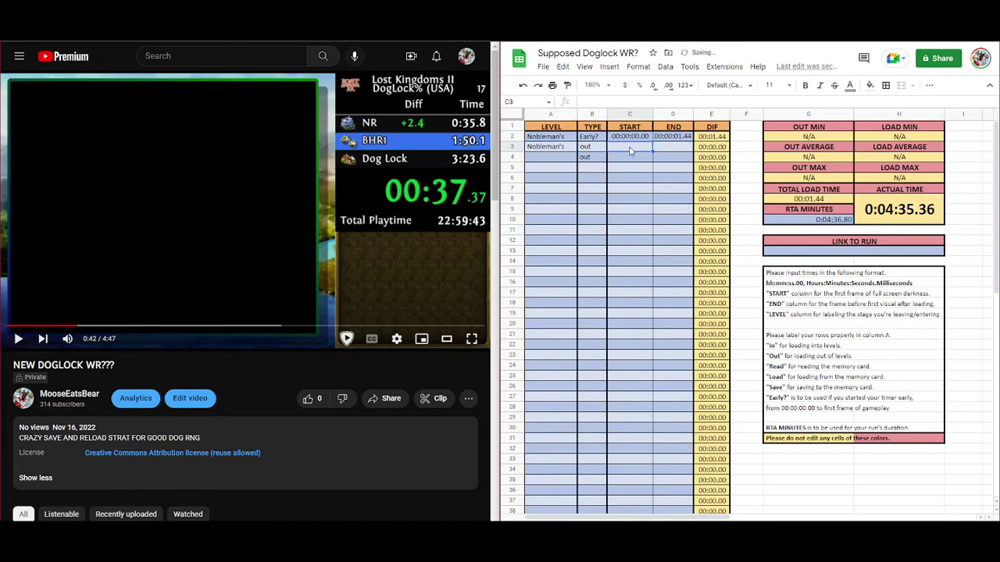
left_click(592, 151)
key("Delete")
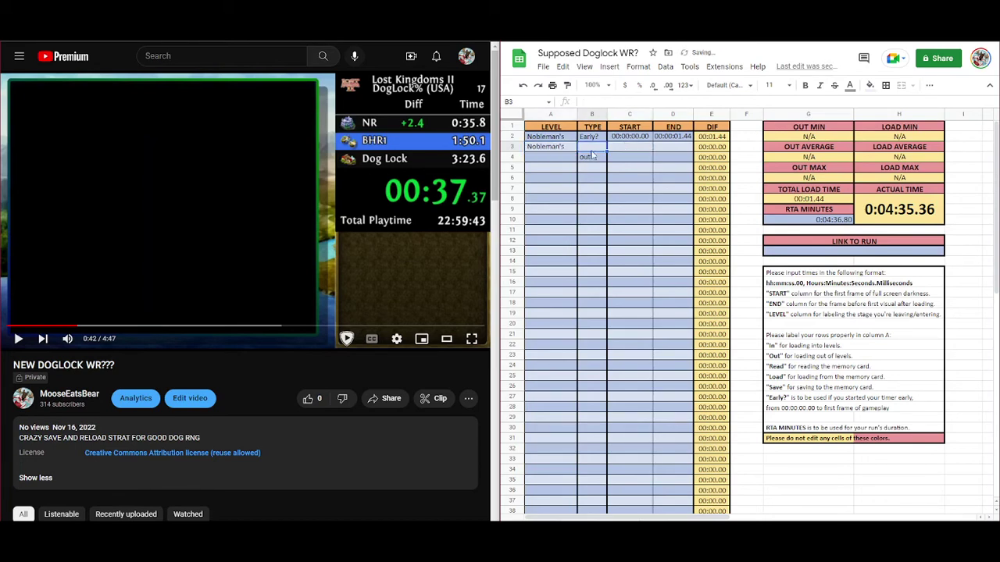
type("out")
key("Tab")
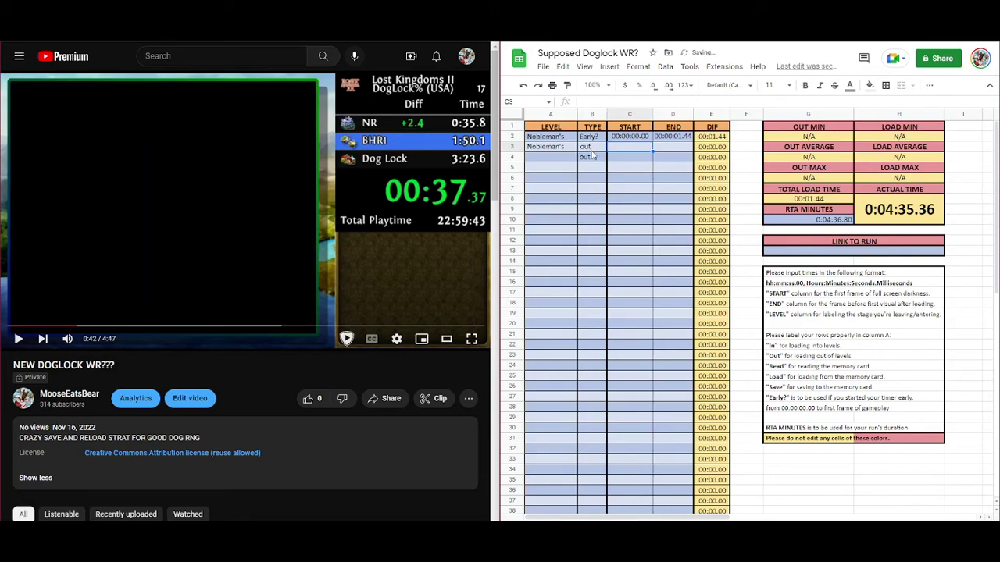
Step: Log row 3's load from 00:00:37.37 to 00:00:38.80, frame-stepping the video for the end
type("0")
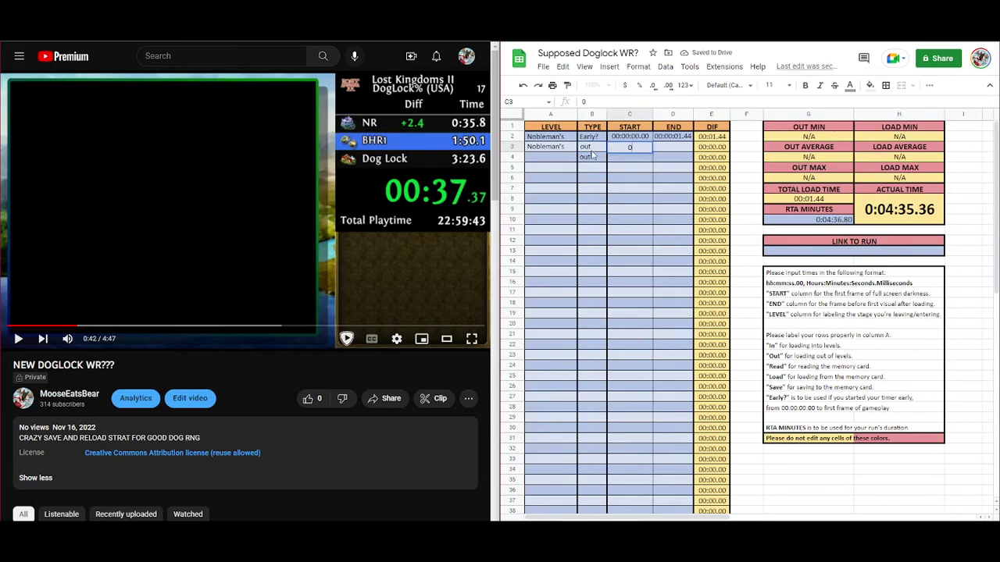
type(":00:37.37")
key("Tab")
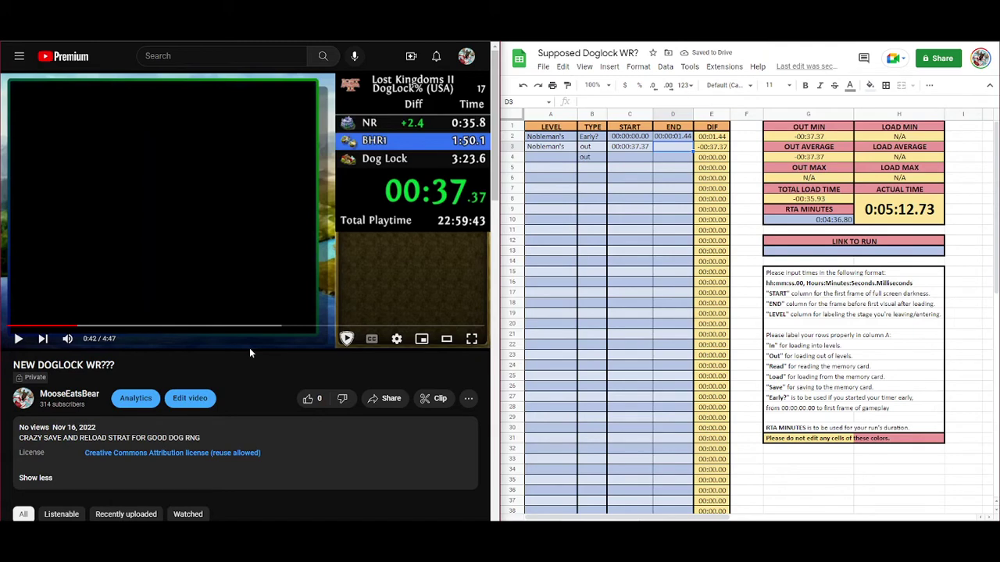
key("space")
key("space")
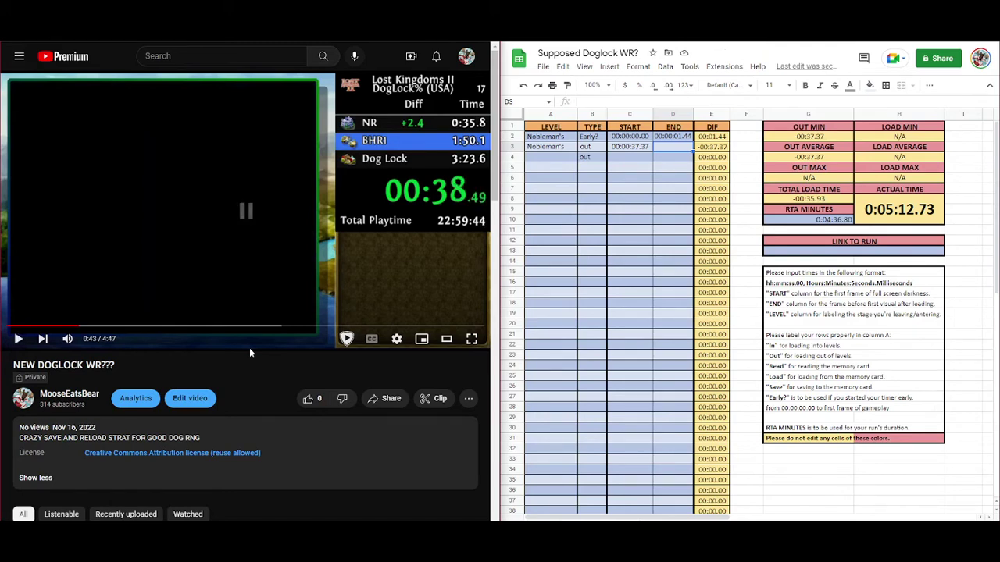
key("space")
key("space")
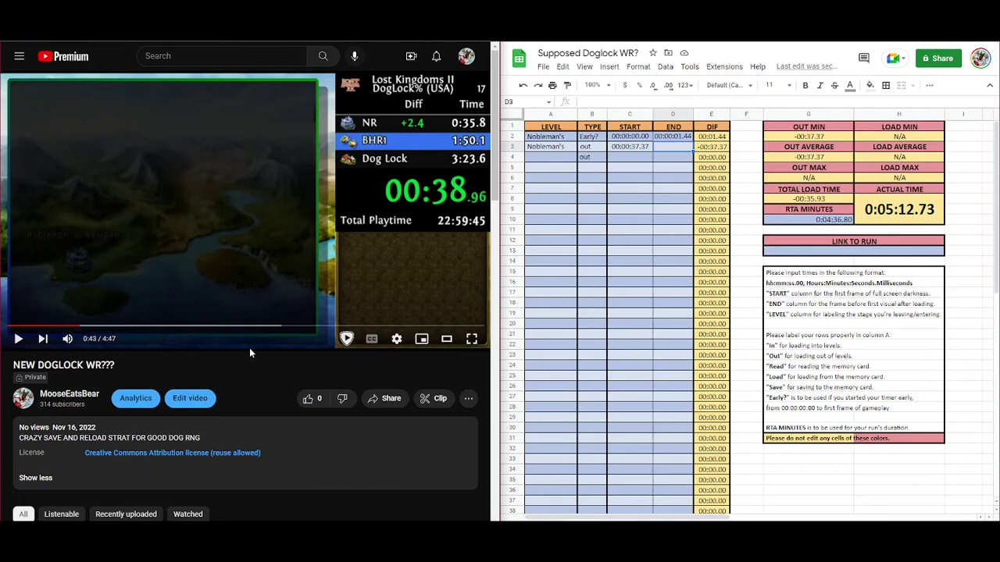
key("comma")
key("comma")
key("comma")
key("comma")
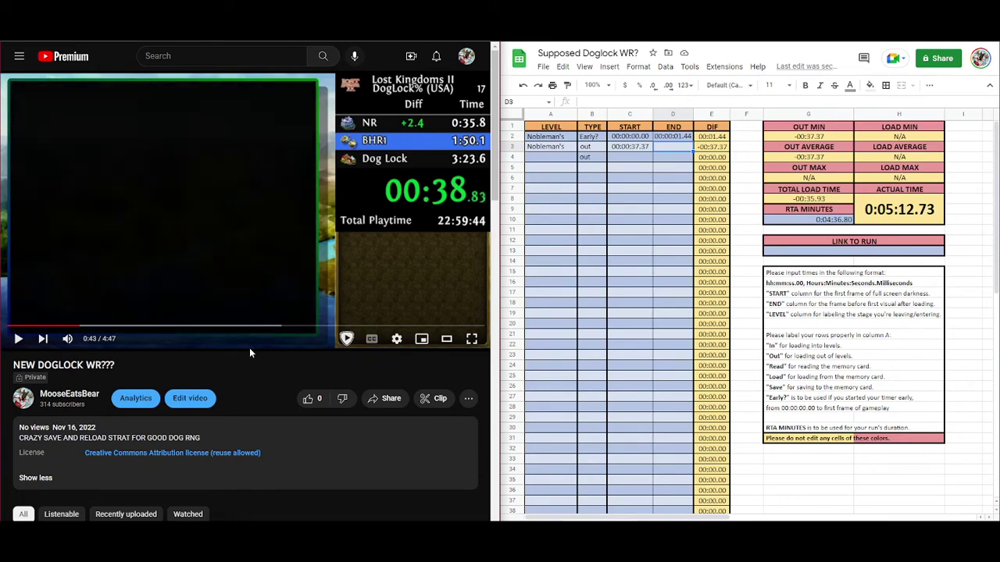
key("comma")
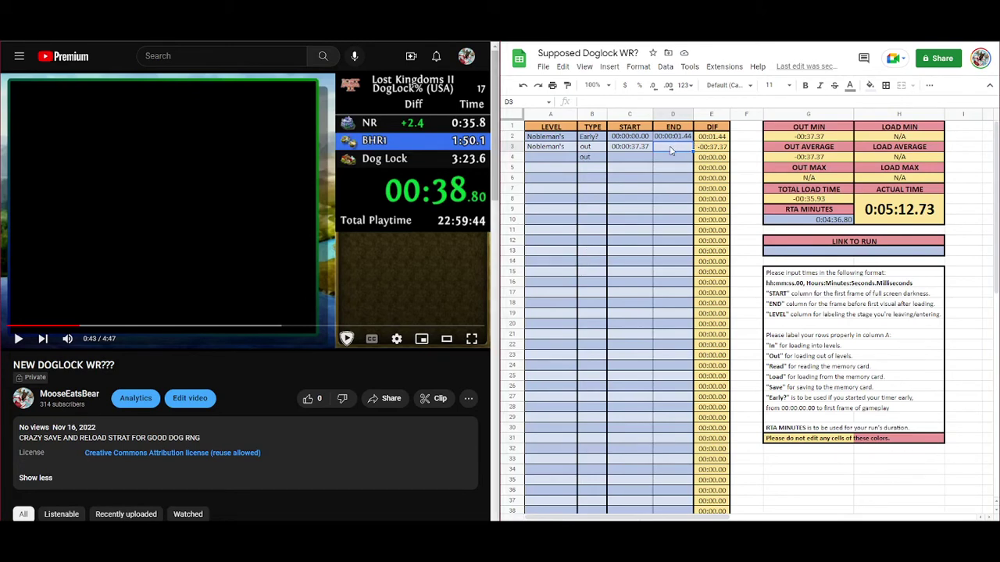
type("0:0:38.80")
left_click(629, 159)
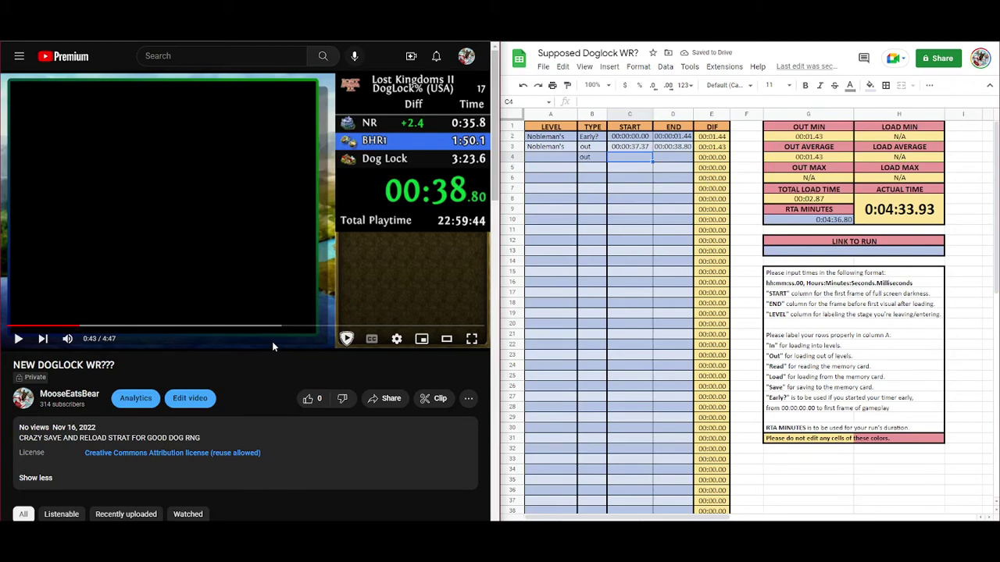
Step: Advance the run video to 0:47 and stop on the first black frame, timer 00:42.79
key("k")
key("k")
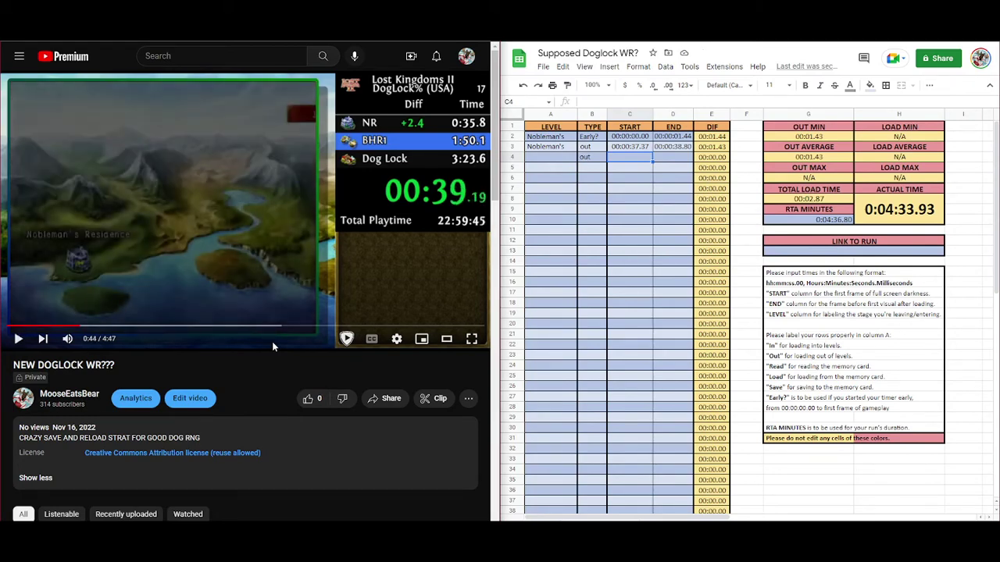
key("k")
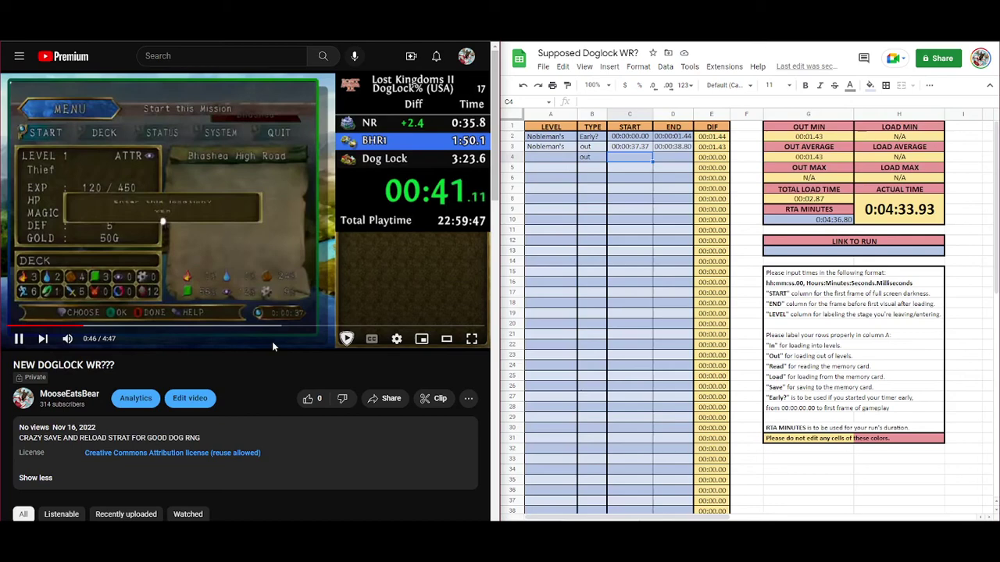
key("k")
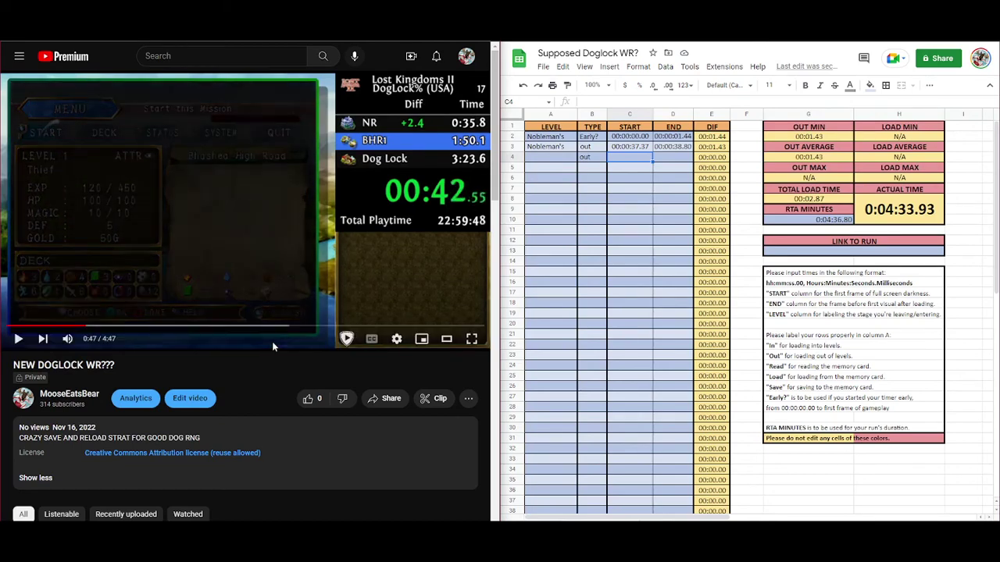
key("k")
key("k")
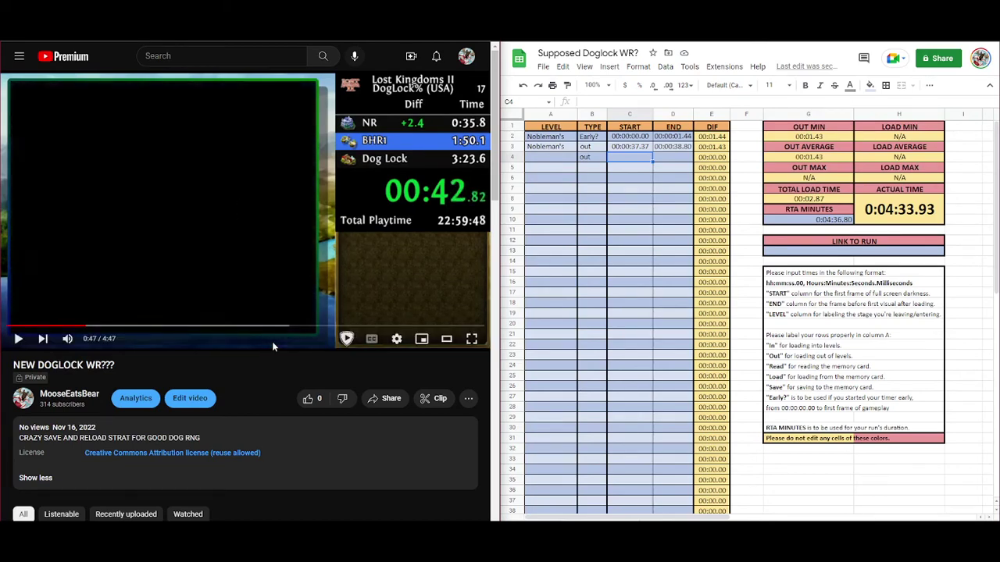
key("comma")
key("comma")
key("comma")
key("period")
key("period")
Step: Fill row 4 with type in, level Bhashea High Road and start time 00:00:42.79
left_click(591, 160)
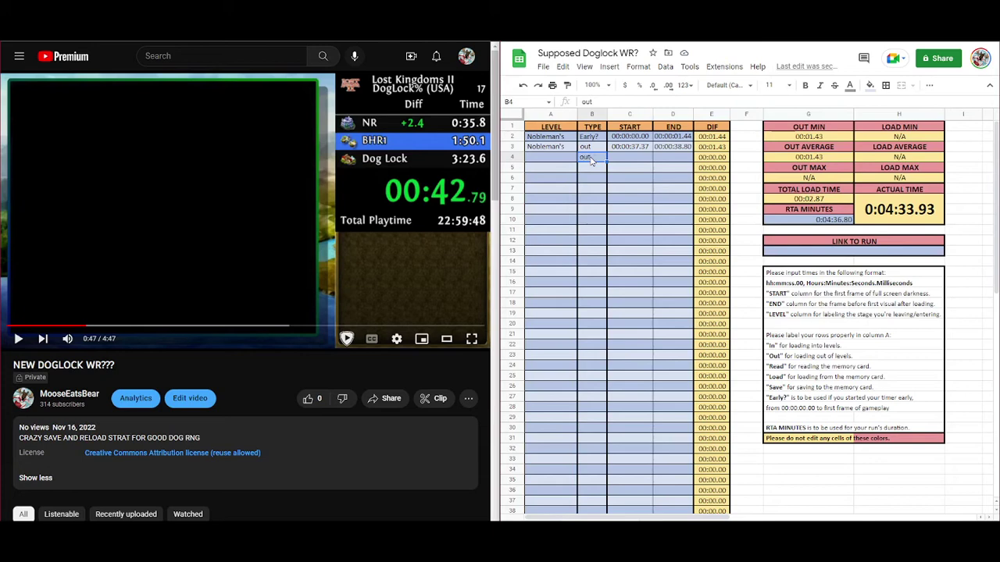
type("in")
key("shift+Tab")
type("B")
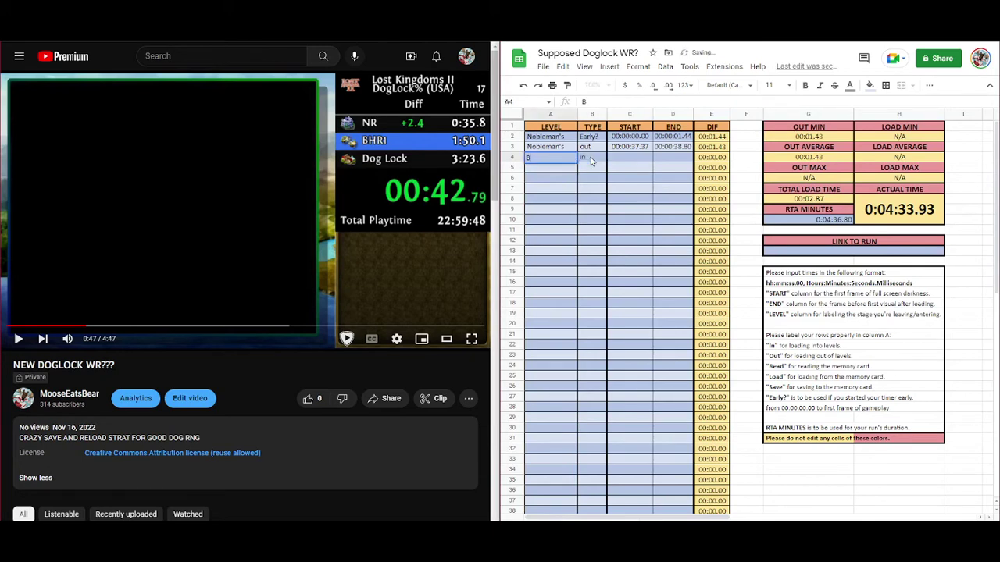
type("hashea High Road")
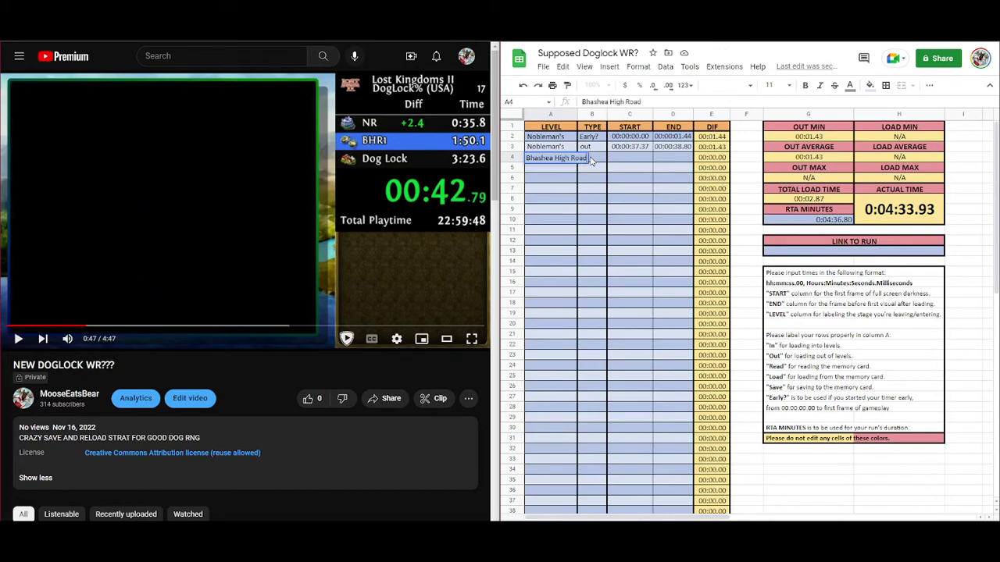
key("Tab")
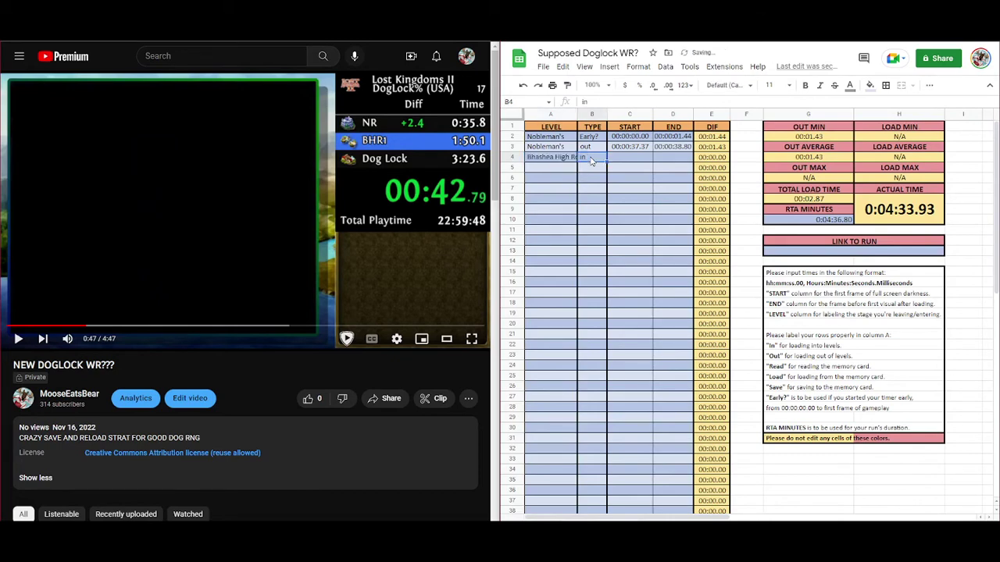
key("Tab")
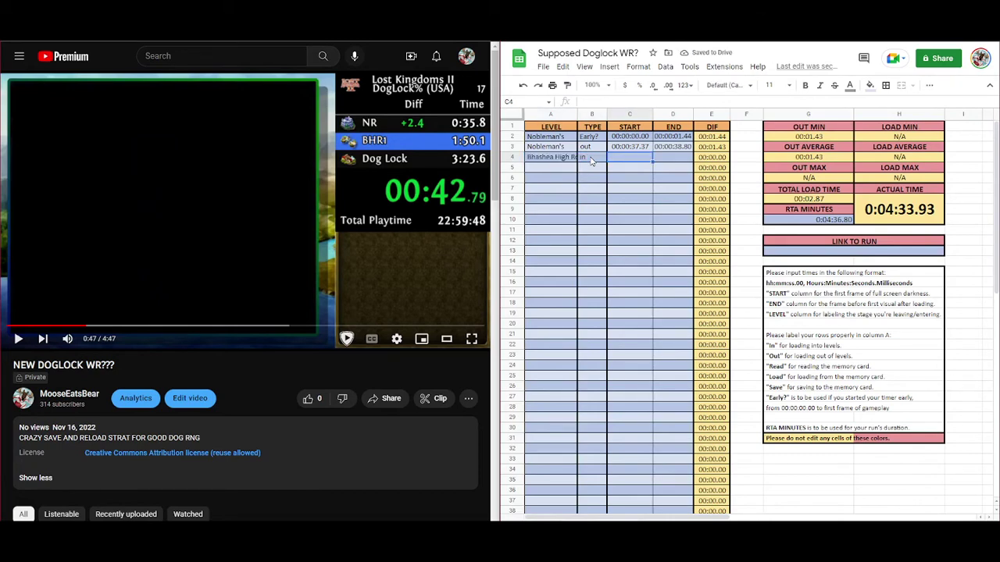
type("0")
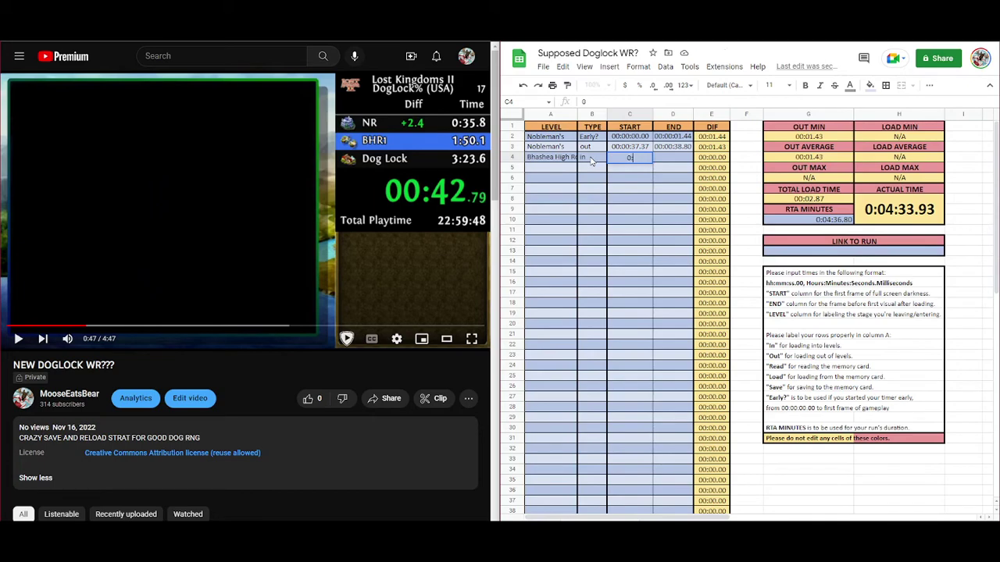
type(":0:3")
key("BackSpace")
type("42.79")
key("Tab")
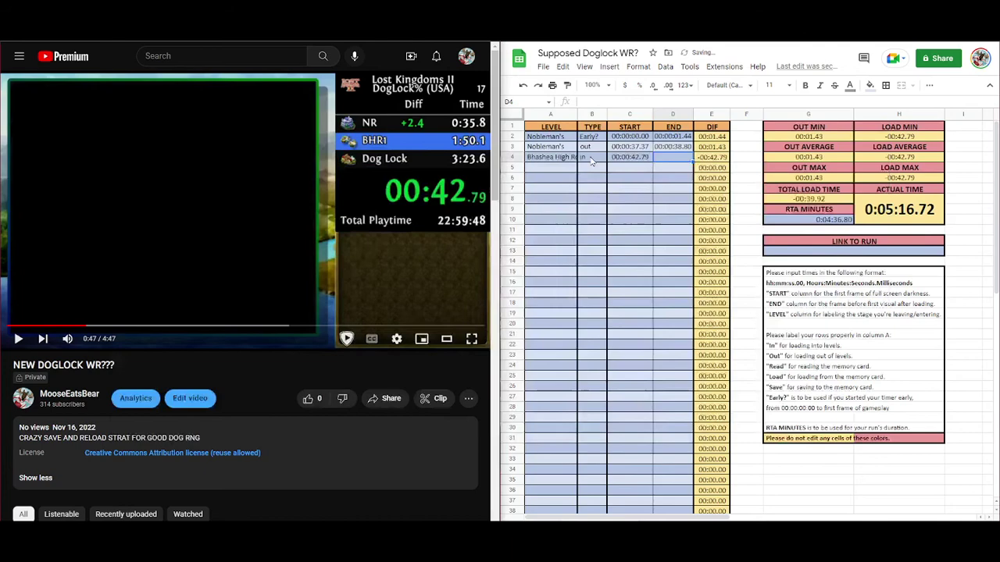
Step: Find the load's last frame in the video and enter 00:00:51.09 as row 4's end time
key("XF86AudioPlay")
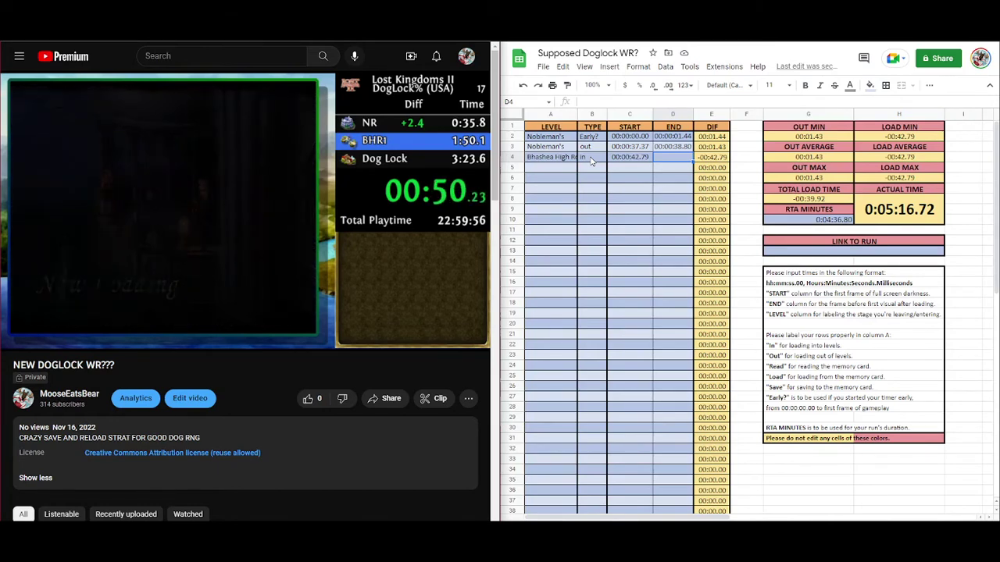
key("XF86AudioPlay")
key("XF86AudioPlay")
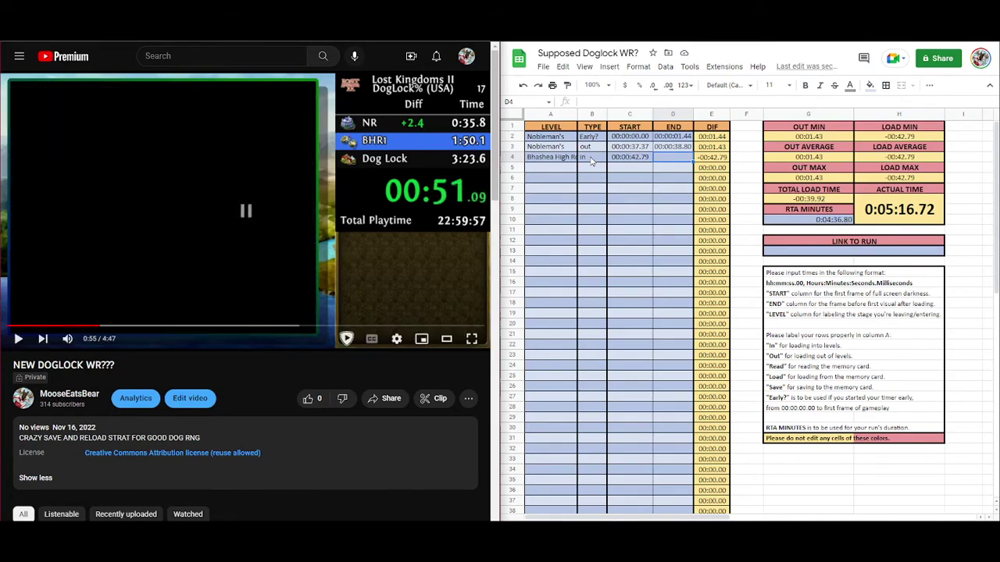
key("XF86AudioPlay")
key("comma")
key("comma")
key("comma")
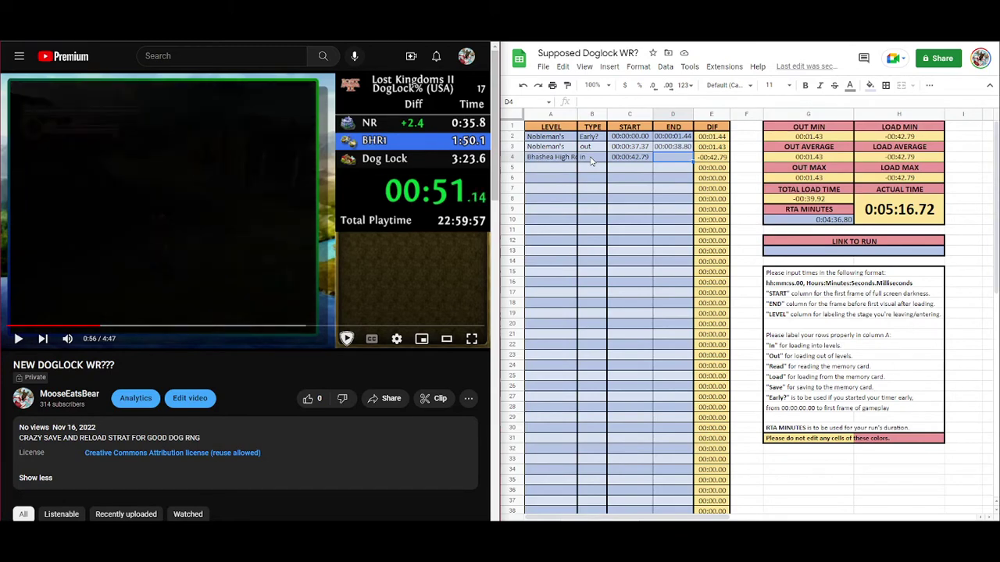
key("period")
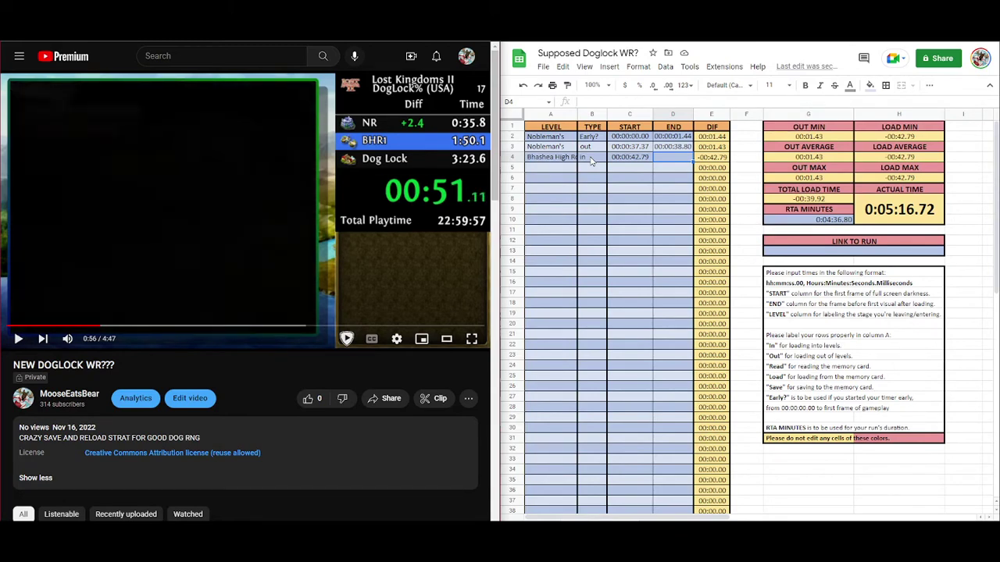
key("comma")
key("period")
key("comma")
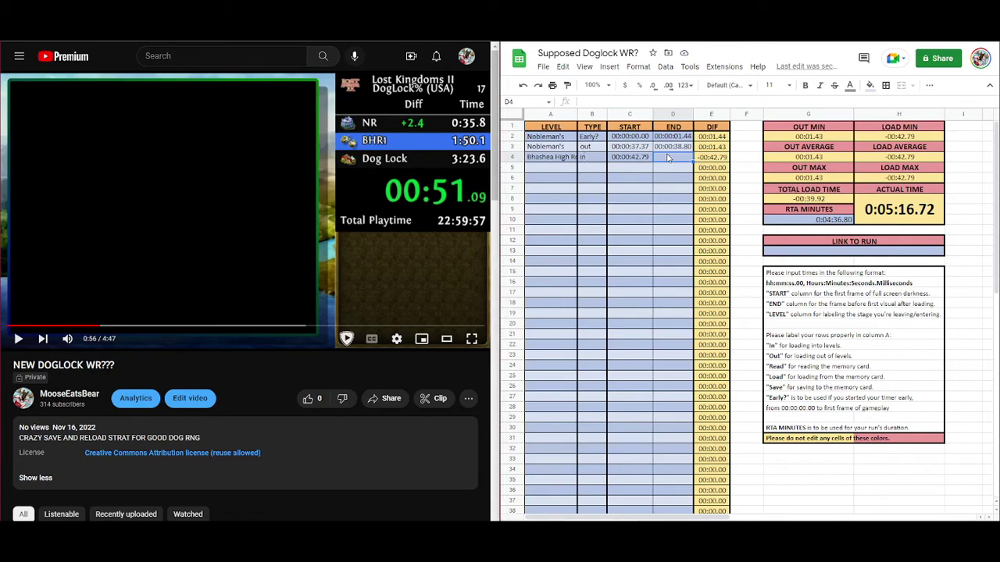
type("0:051.09")
left_click(671, 159)
left_click(554, 169)
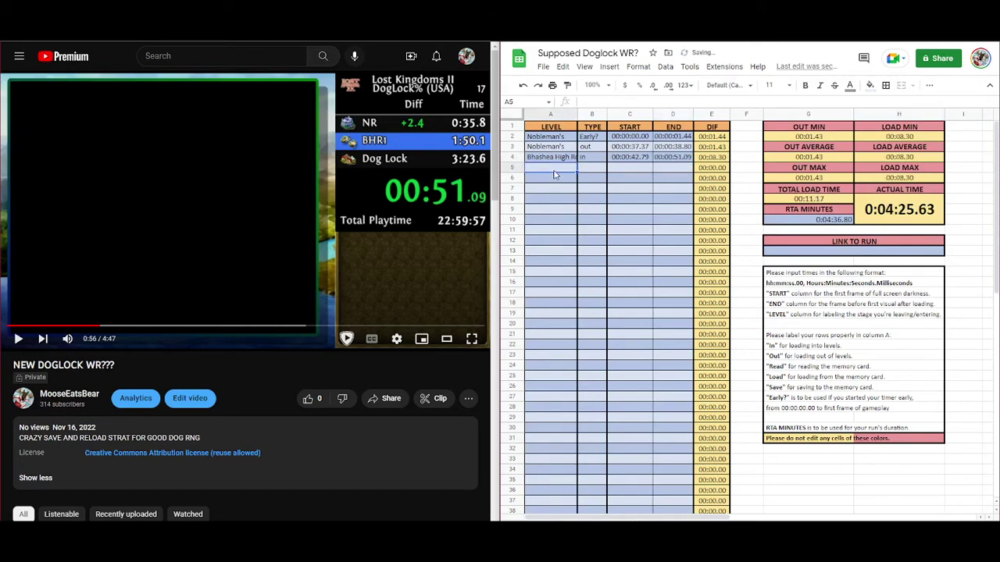
Step: Enter the level name Bhashea High Road in A5, accepting the autocomplete suggestion
type("BH")
key("BackSpace")
key("BackSpace")
type("h")
key("Tab")
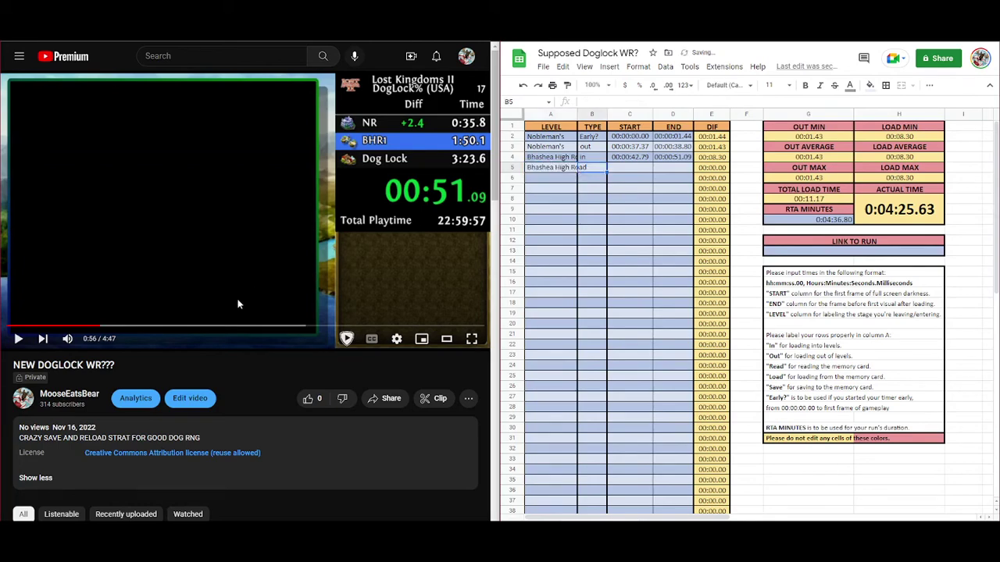
Step: Move the run video ahead to the next load and pause it around 1:59
left_click(222, 310)
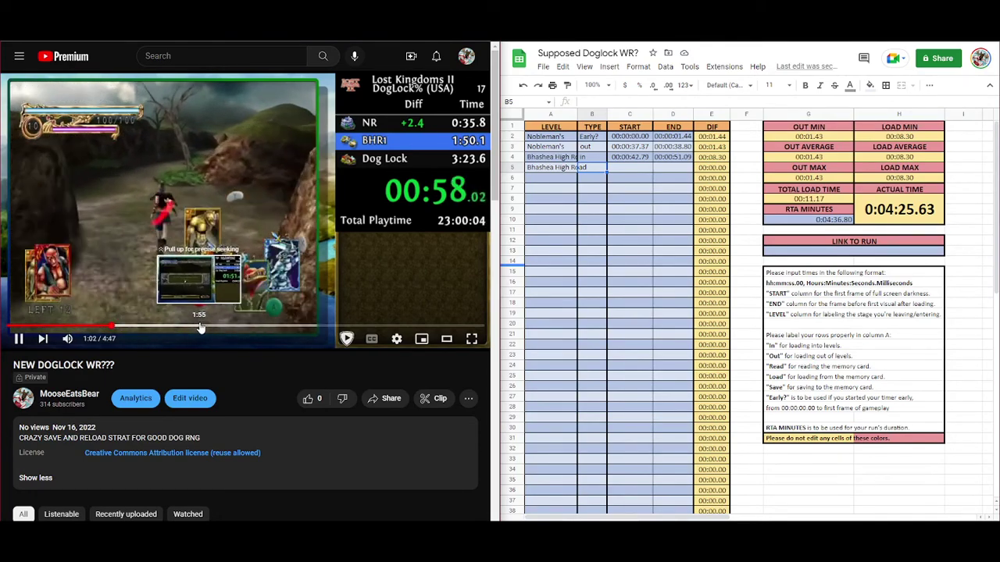
left_click(202, 327)
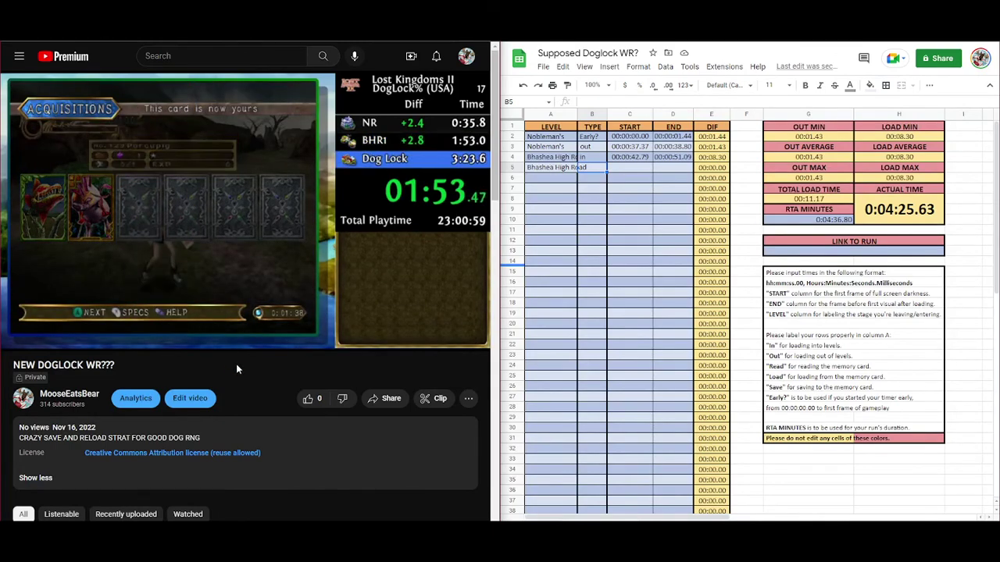
key("space")
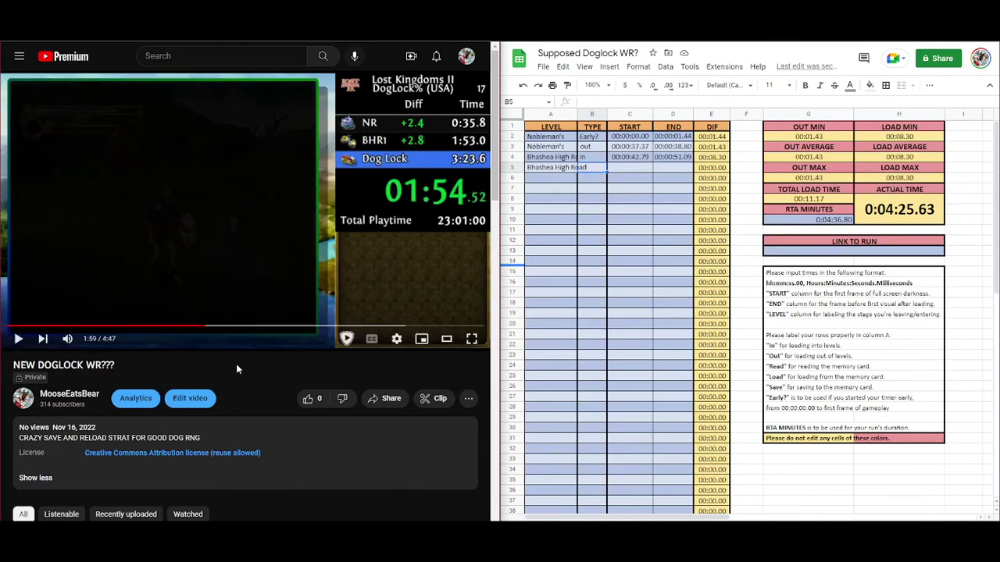
key("space")
key("space")
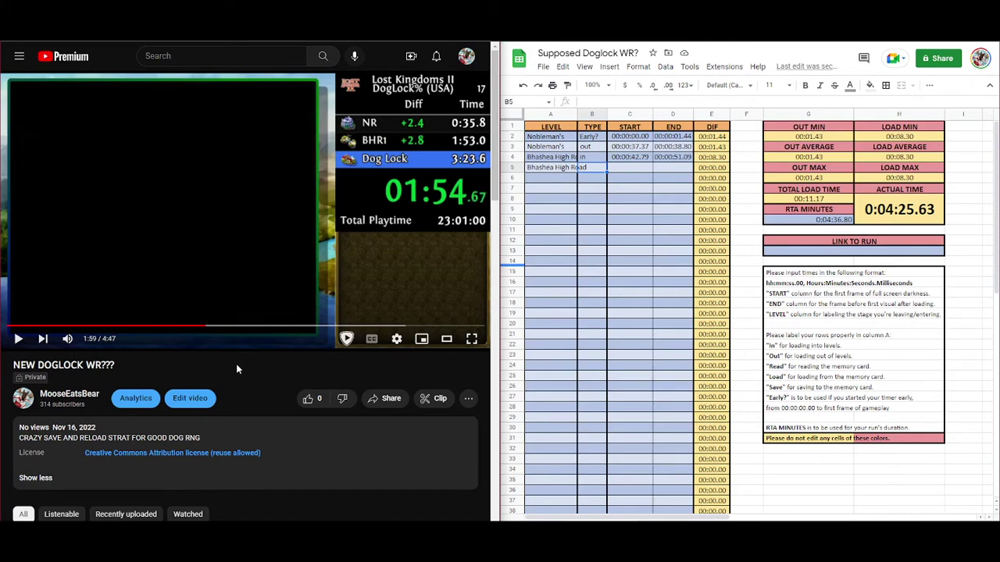
key("period")
key("comma")
Step: Set row 5's type to out and its start time to 00:01:54.67
type("out")
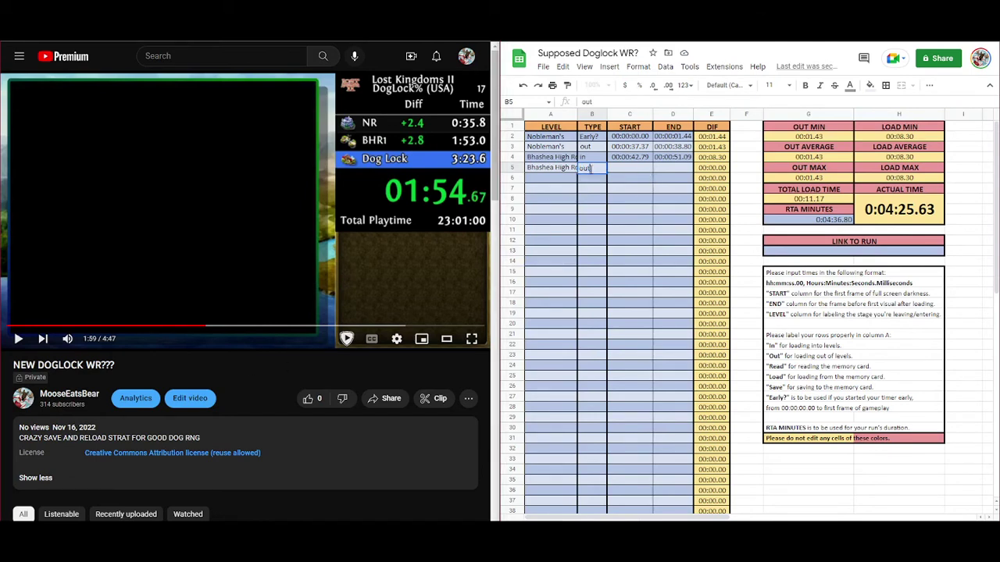
key("Tab")
type("1:")
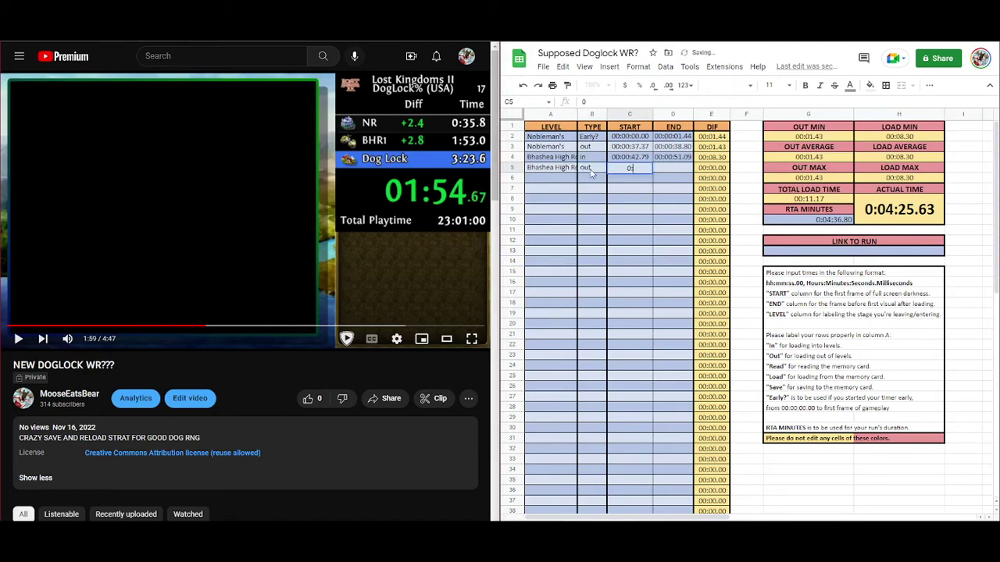
type("1:54.67")
key("Tab")
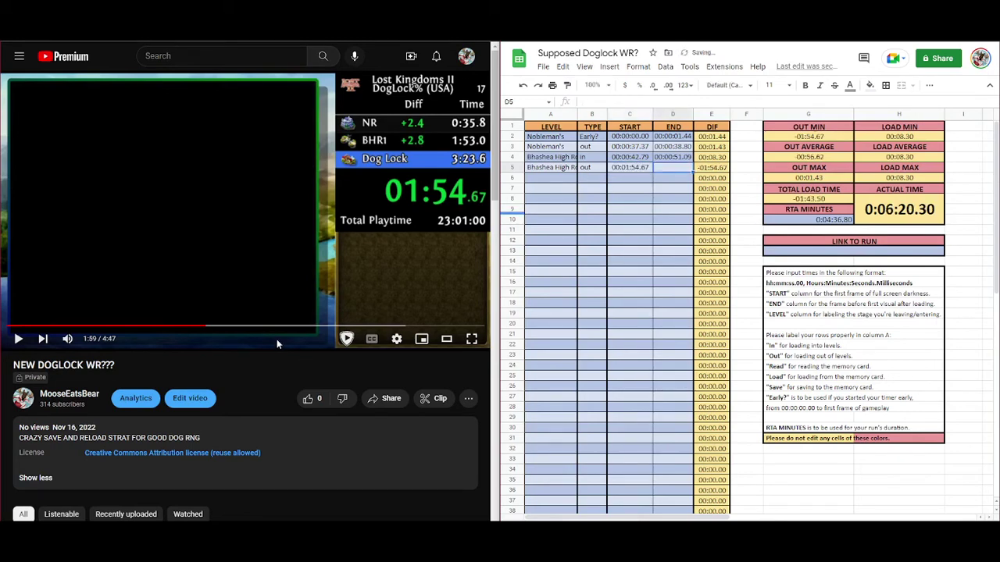
Step: Find the load's end in the video and enter 00:01:56.11 as row 5's end time
left_click(277, 340)
left_click(276, 339)
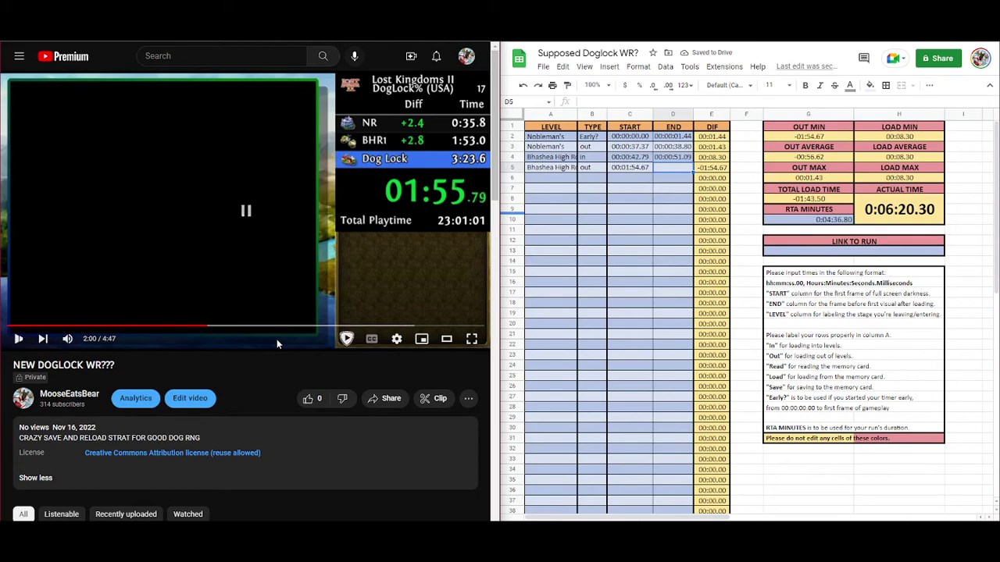
left_click(276, 339)
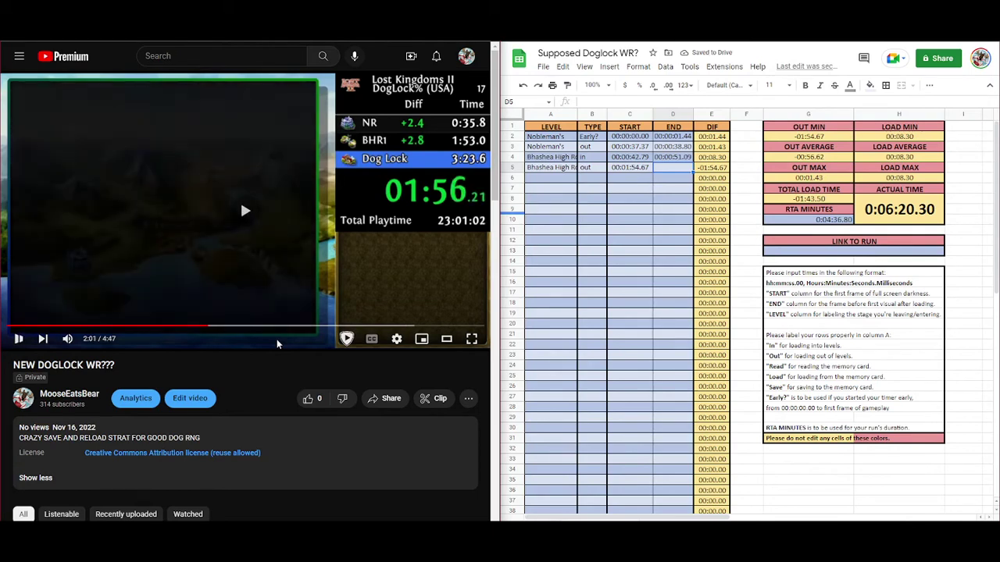
left_click(276, 339)
key("comma")
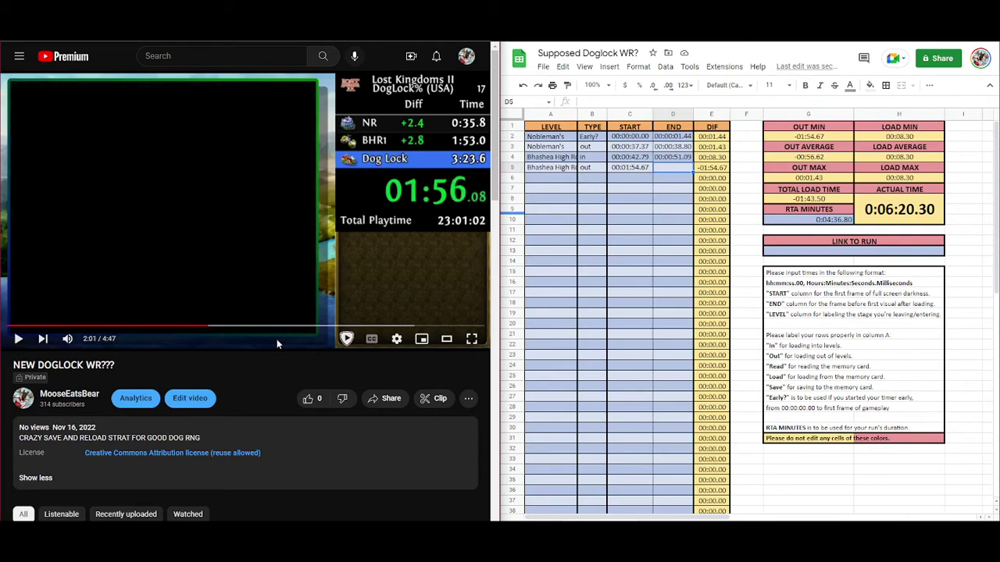
key("period")
type("0")
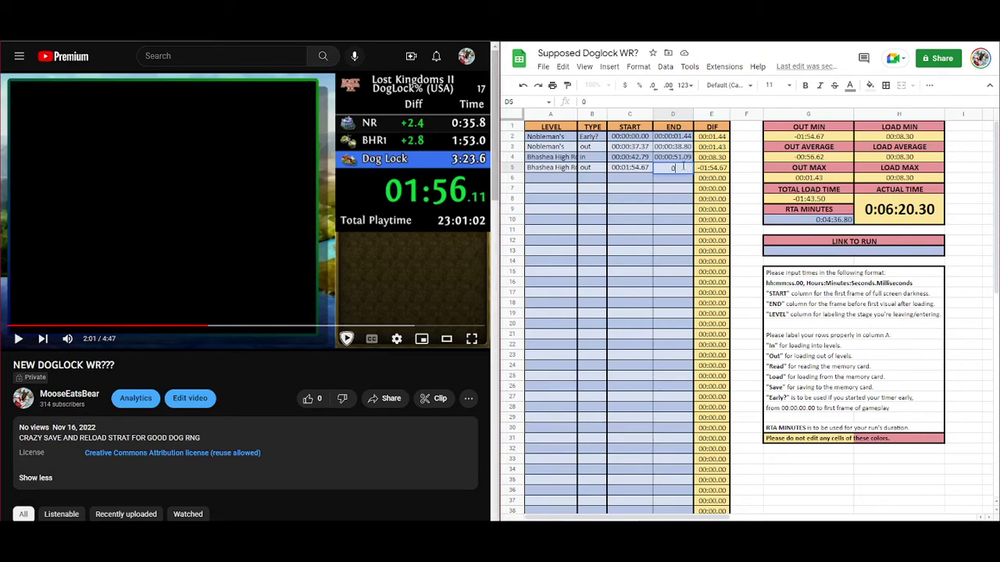
type(":01:56.11")
left_click(555, 180)
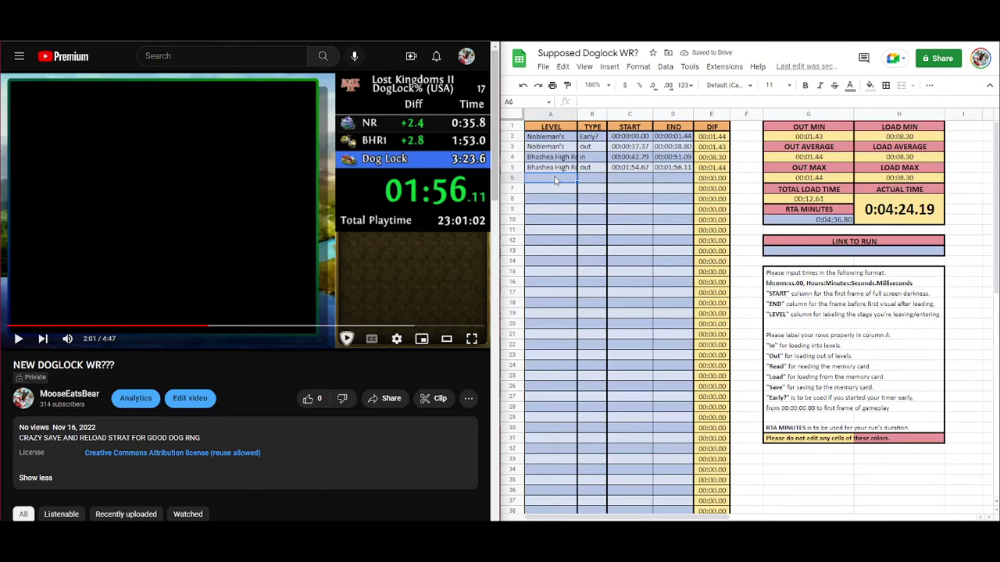
Step: Play the run video to the memory-card save screen and pause it at 2:06
key("XF86AudioPlay")
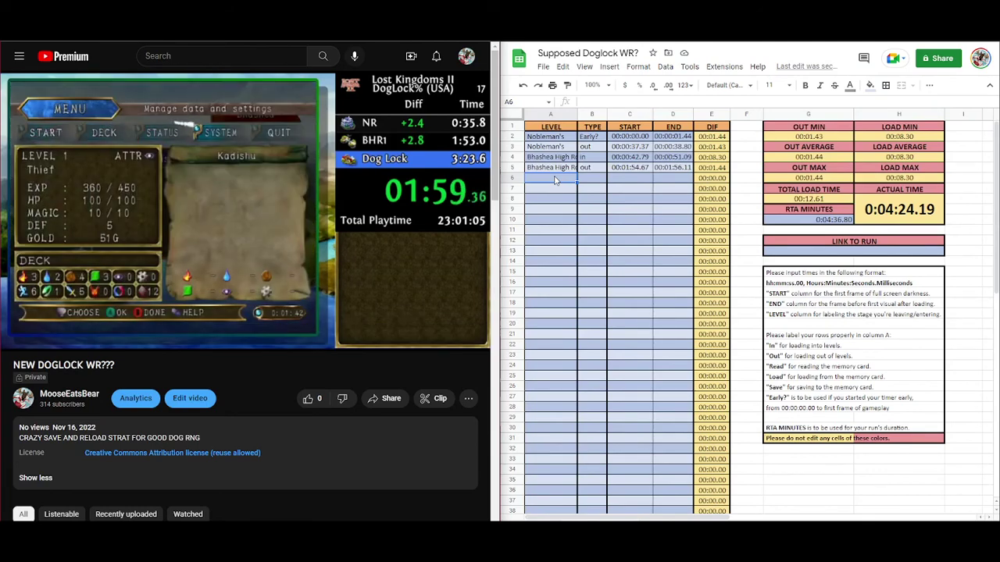
key("XF86AudioPlay")
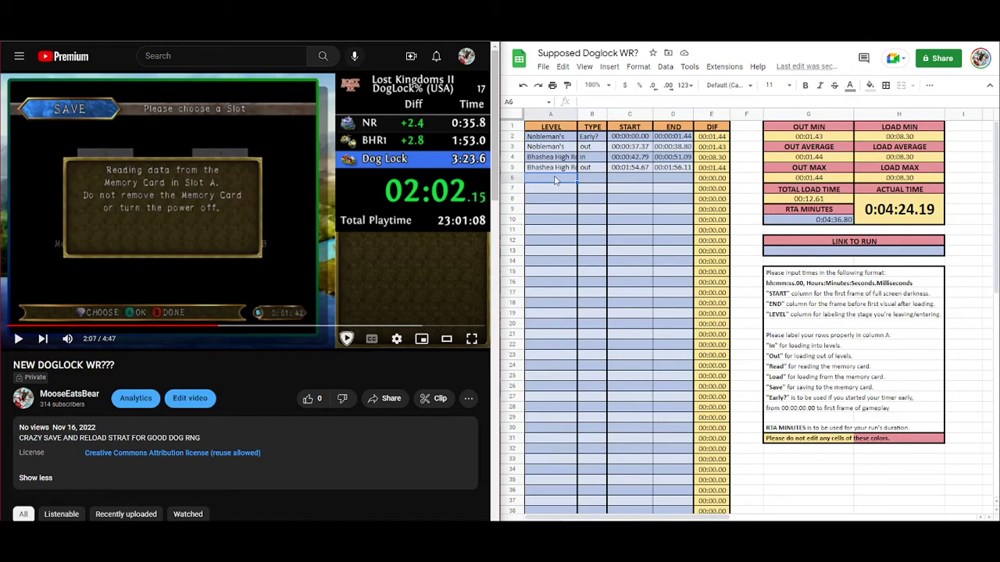
key("comma")
key("comma")
key("comma")
key("comma")
key("comma")
key("comma")
key("comma")
key("comma")
key("comma")
key("comma")
Step: Frame-step to the load start, then label row 6 Read with start time 00:02:01.94
key("period")
key("comma")
key("period")
key("period")
key("comma")
key("comma")
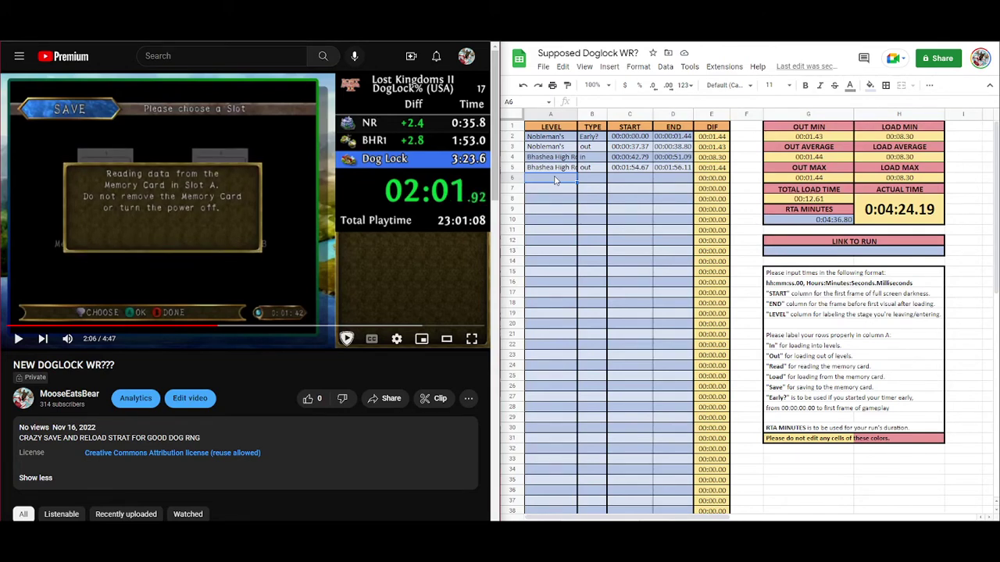
key("period")
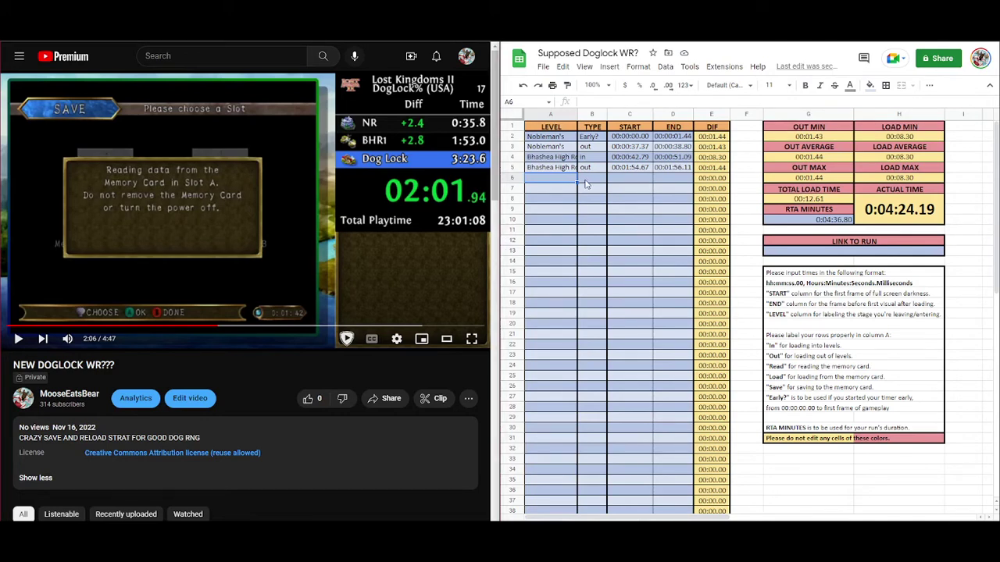
left_click(586, 184)
type("READ")
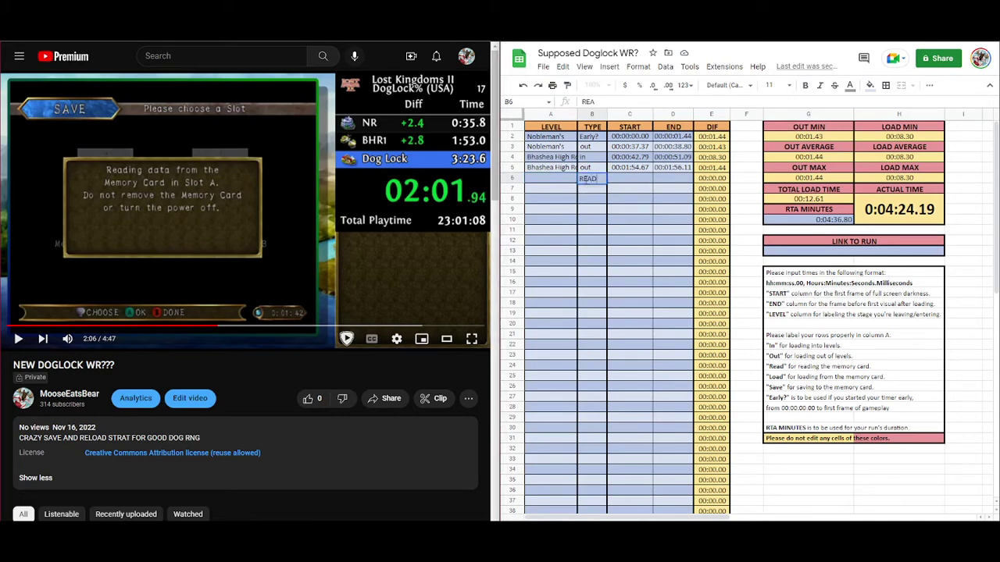
key("Tab")
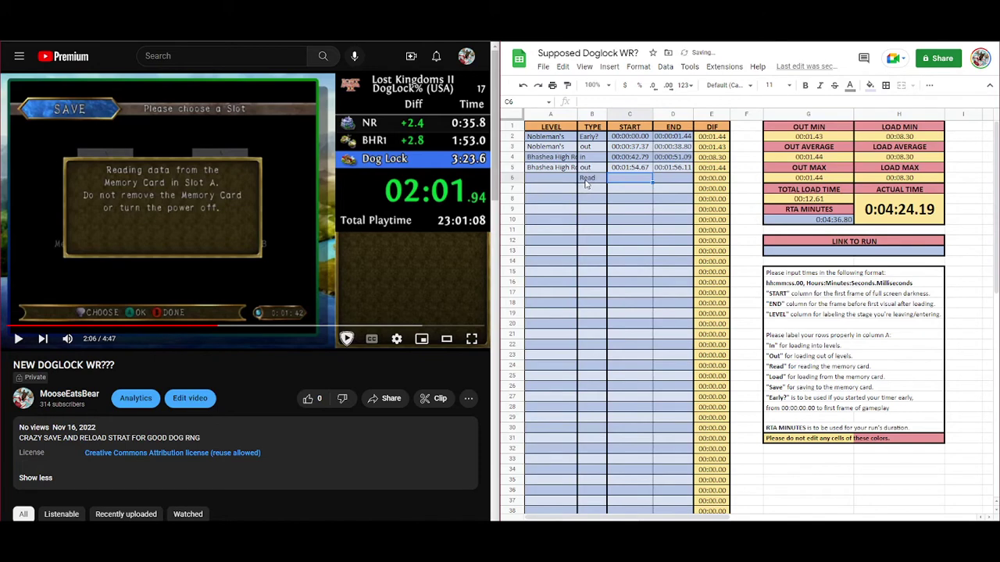
type("0:")
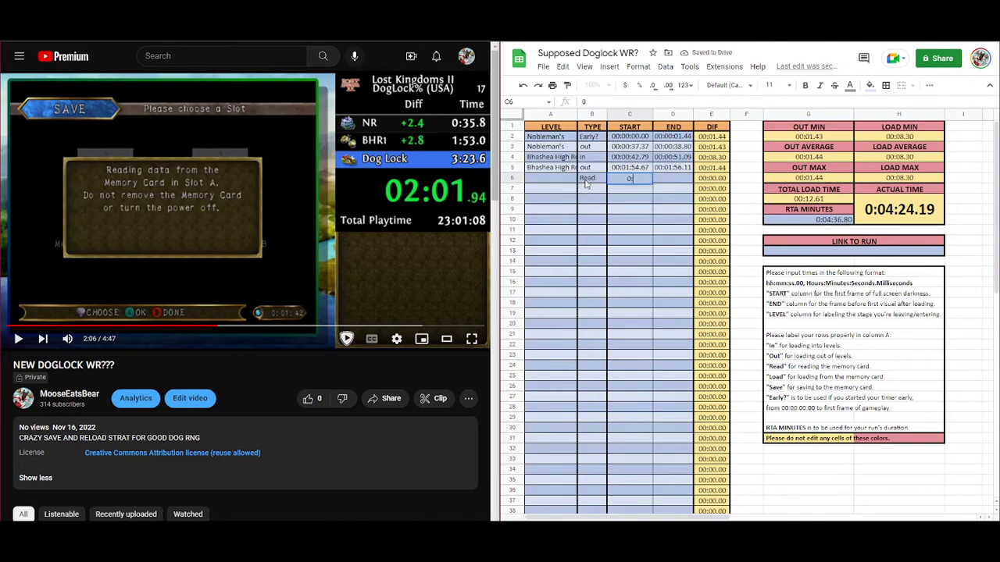
type("2:01.95")
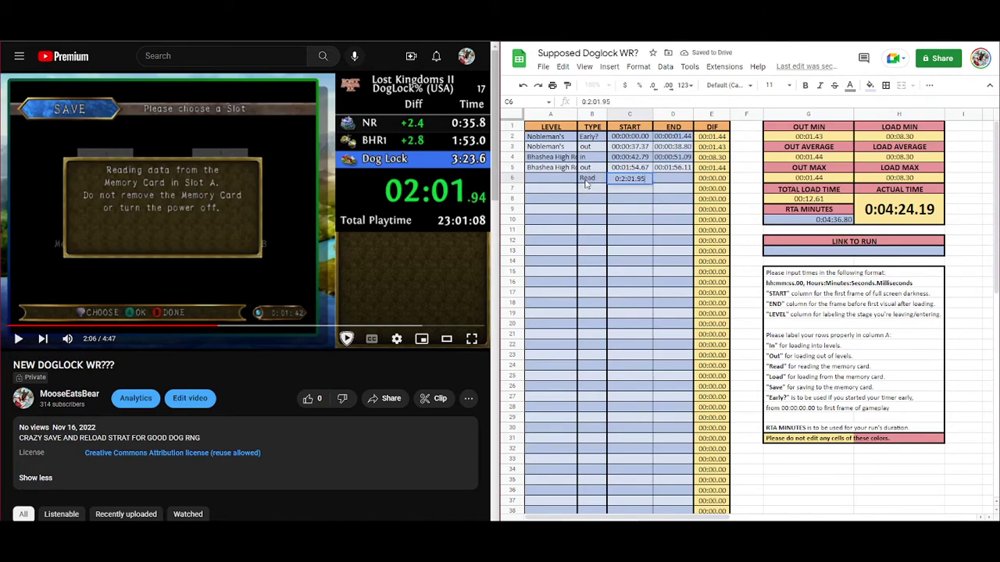
Step: Find the load's end in the video and enter 00:02:05.21 as row 6's end time
left_click(295, 337)
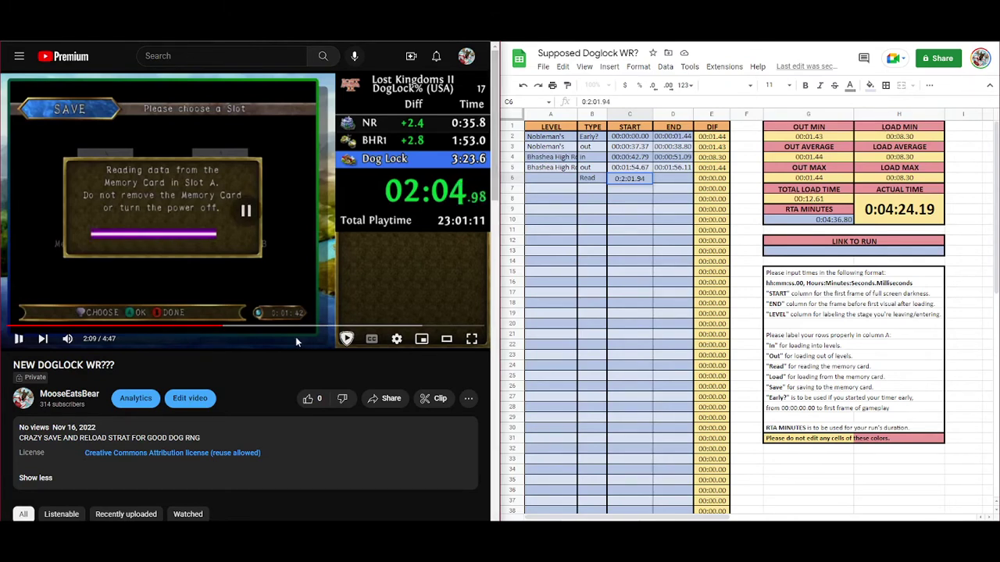
key("k")
key("comma")
key("comma")
key("comma")
key("comma")
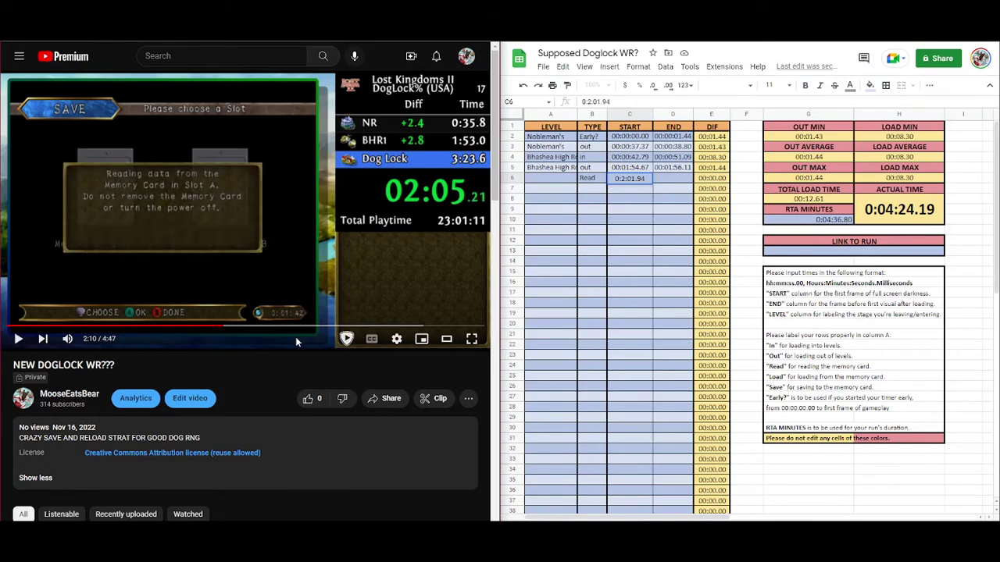
key("period")
key("period")
key("period")
left_click(677, 181)
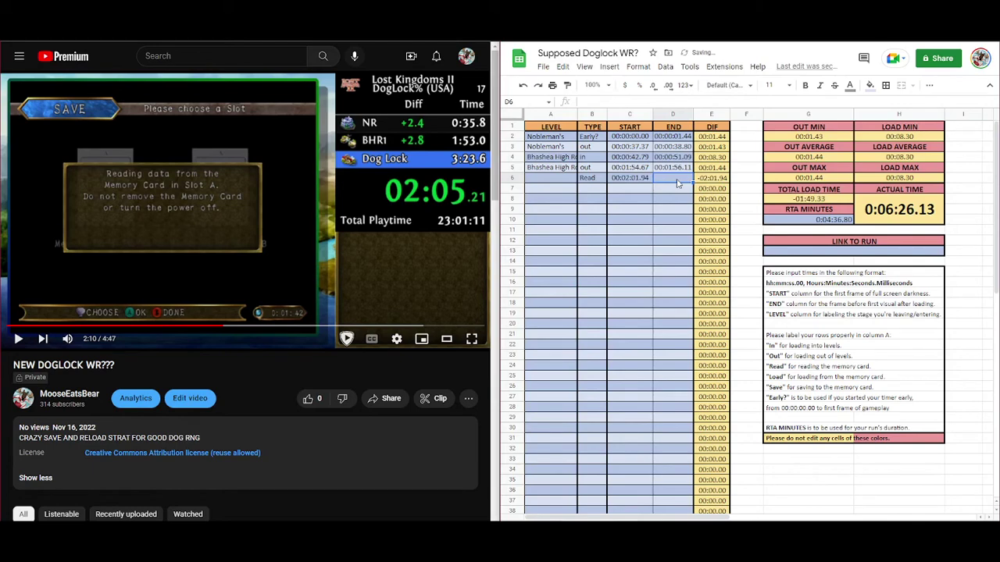
type("0:2:05.21")
Step: Label row 7 Save and set its start to 00:02:10.36, the save screen's first frame
left_click(593, 190)
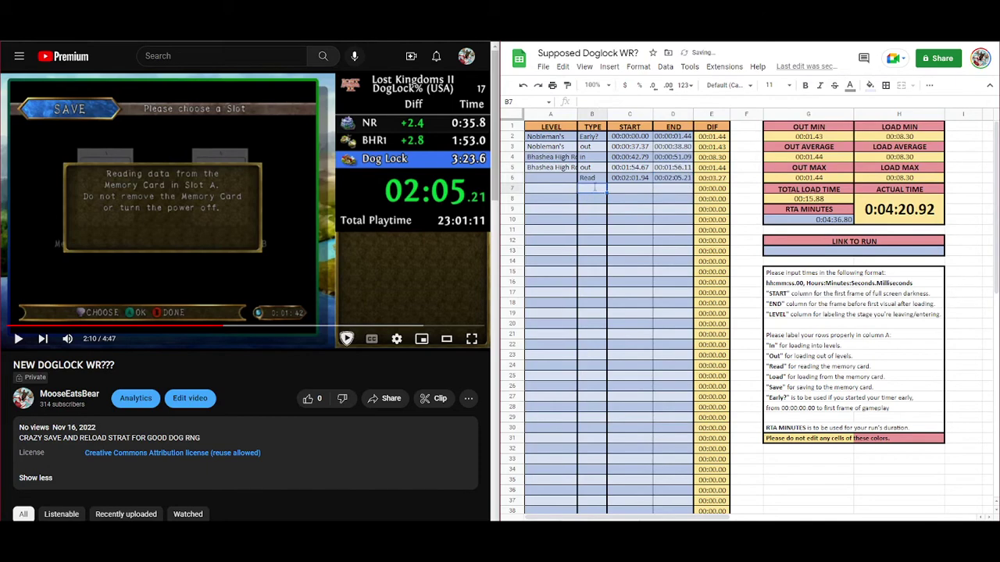
type("Save")
key("Tab")
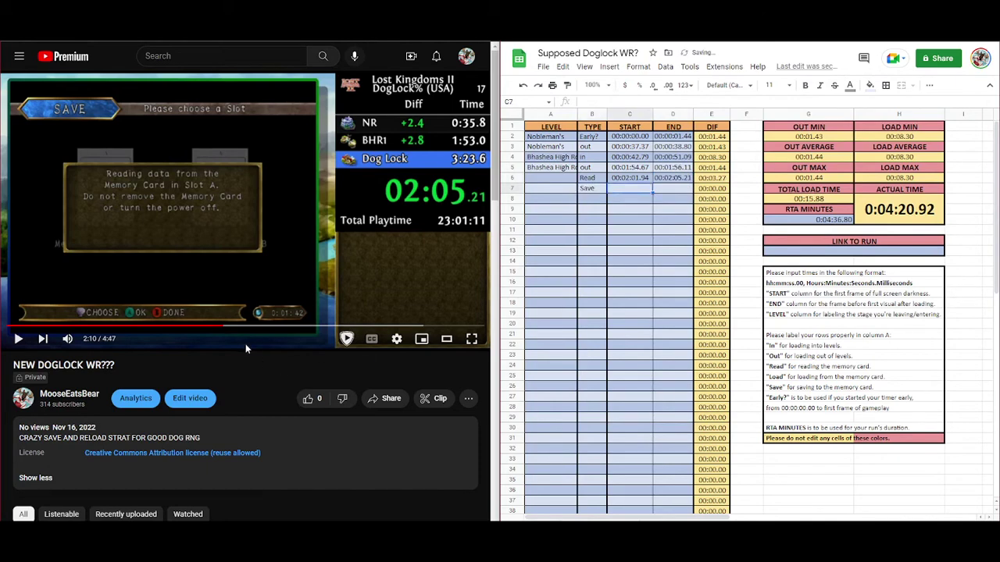
left_click(245, 343)
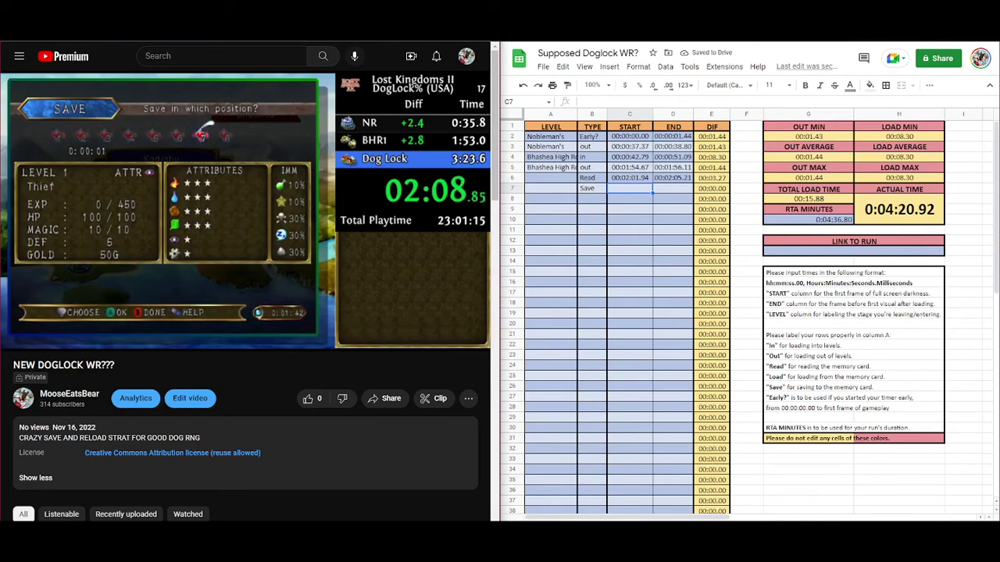
left_click(245, 343)
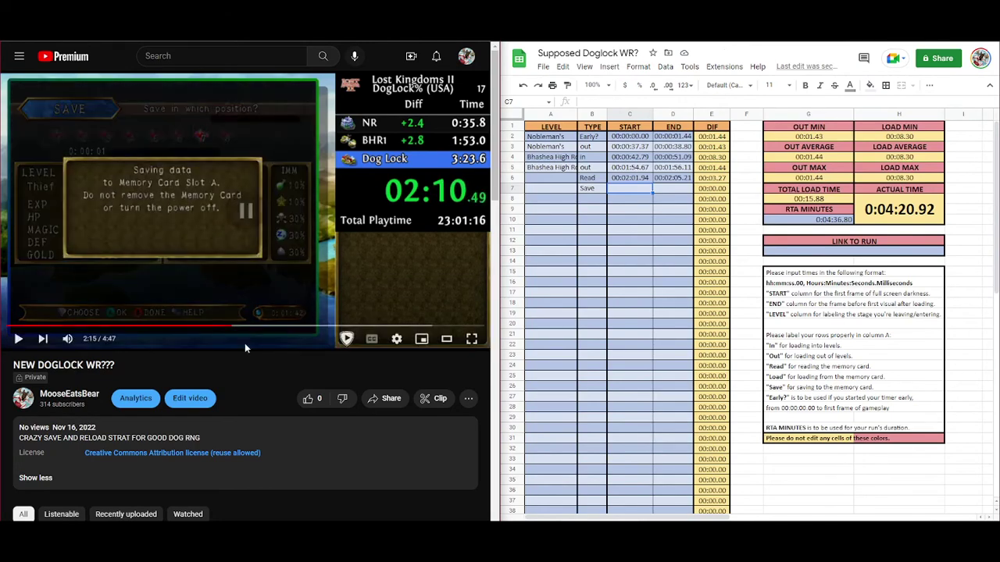
key("comma")
key("comma")
key("comma")
key("comma")
key("period")
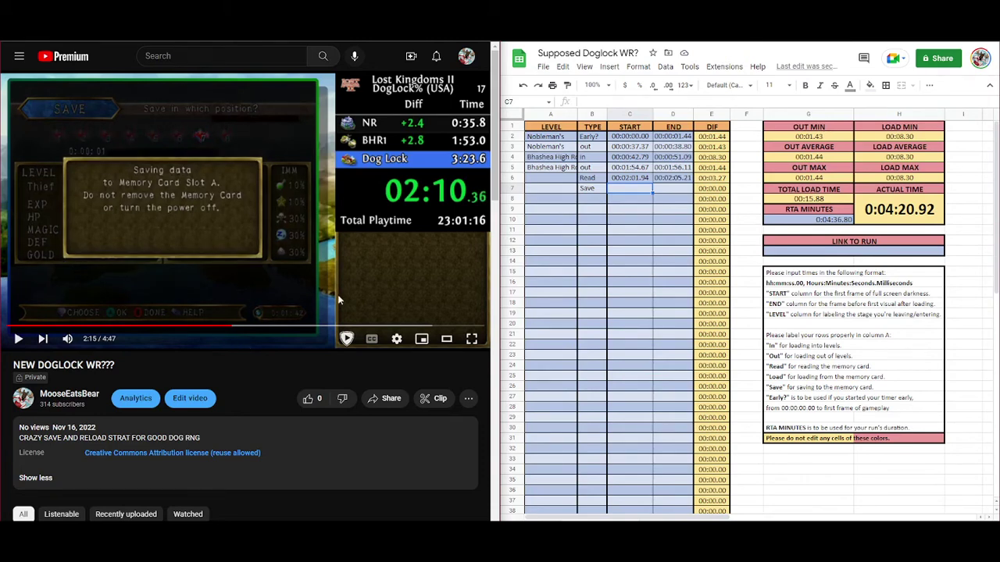
key("period")
key("comma")
key("comma")
key("comma")
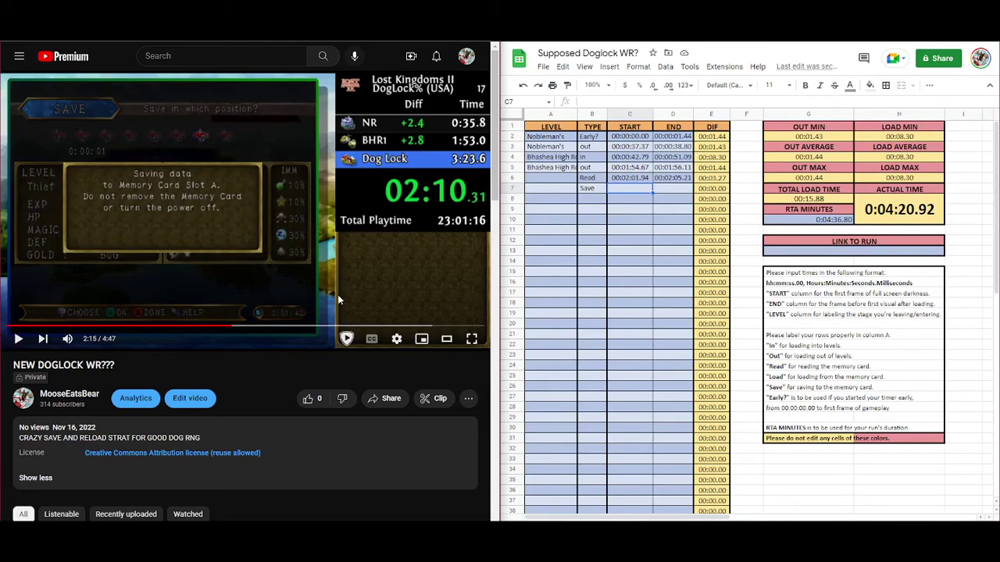
key("period")
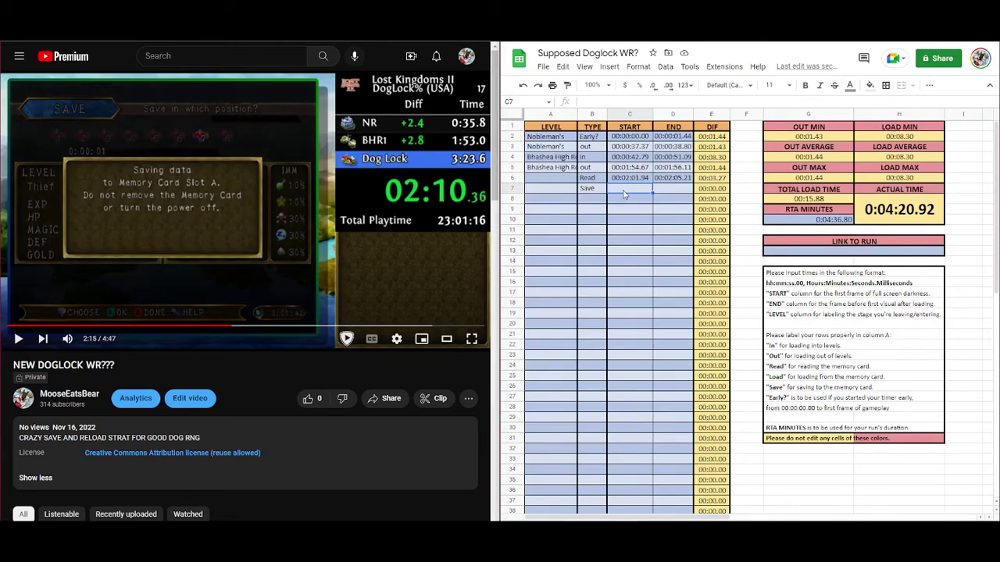
type("0:2:10.36")
left_click(666, 189)
Step: Set row 7's end time to 00:02:11.96 and type Load as row 8's type
left_click(267, 344)
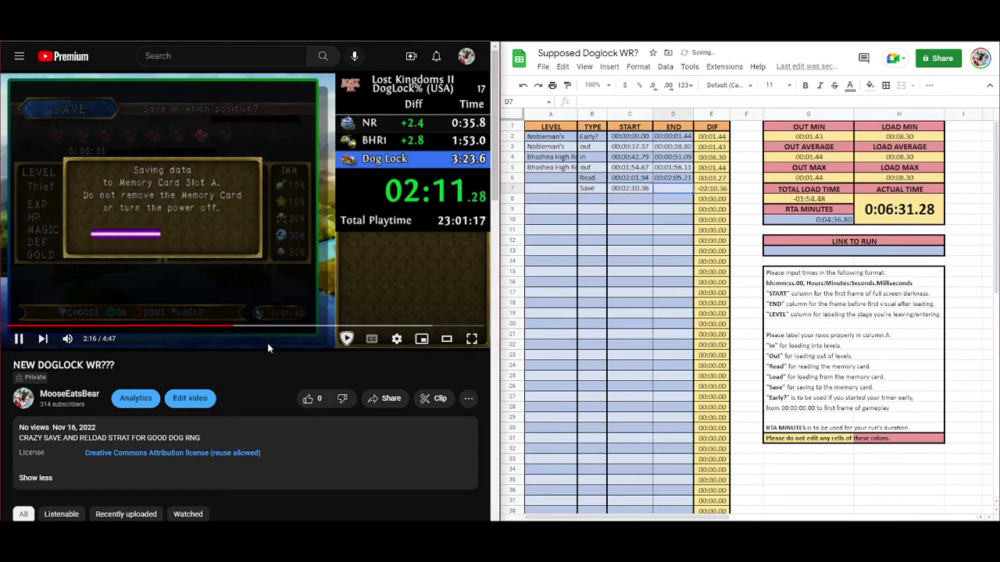
left_click(267, 343)
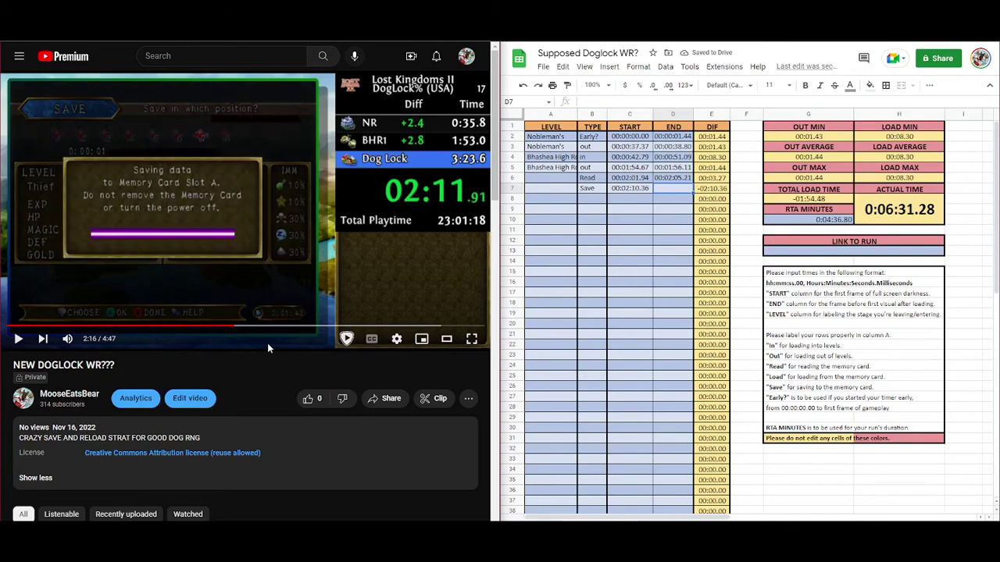
key("period")
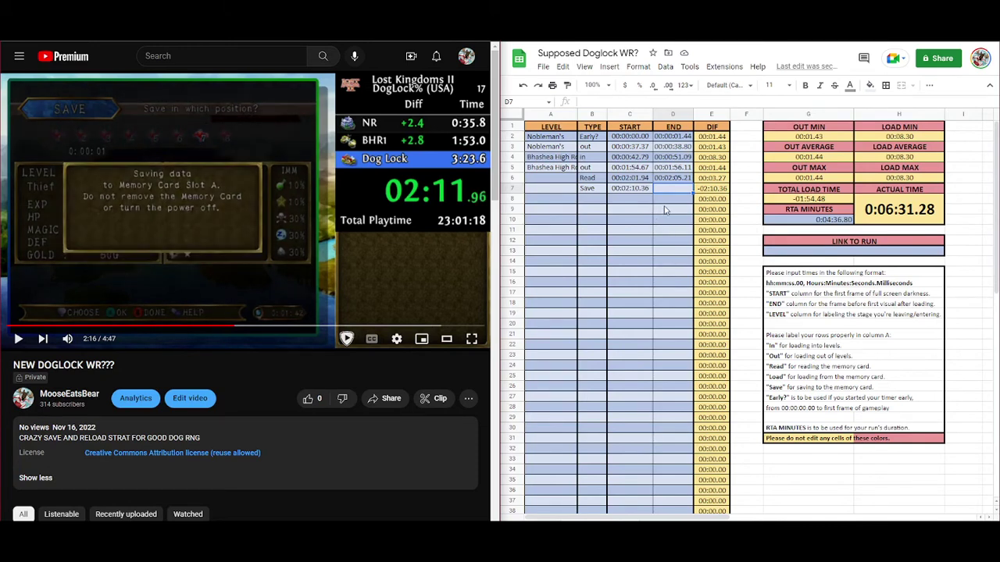
type("0")
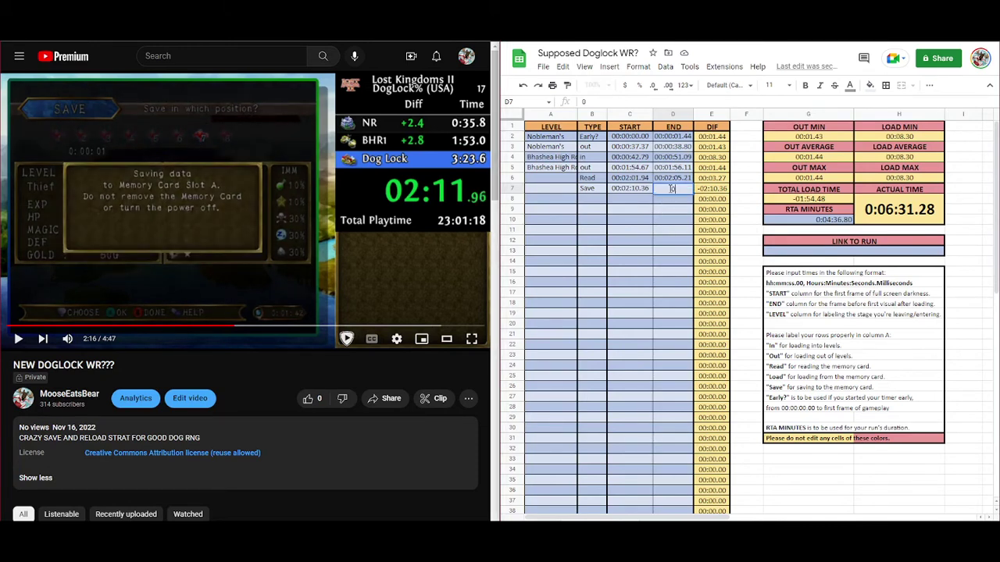
type(":2:11.96")
left_click(595, 201)
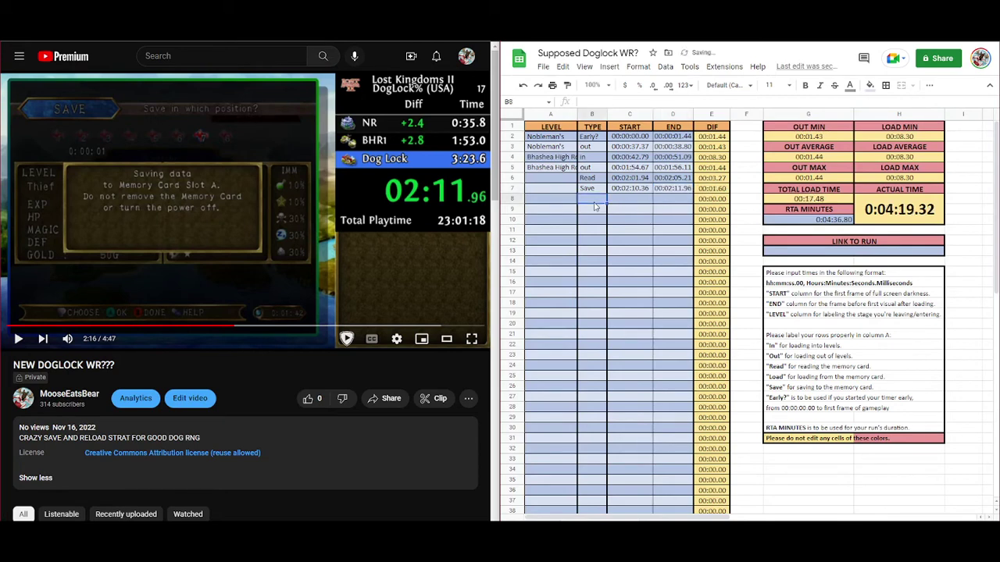
type("Load")
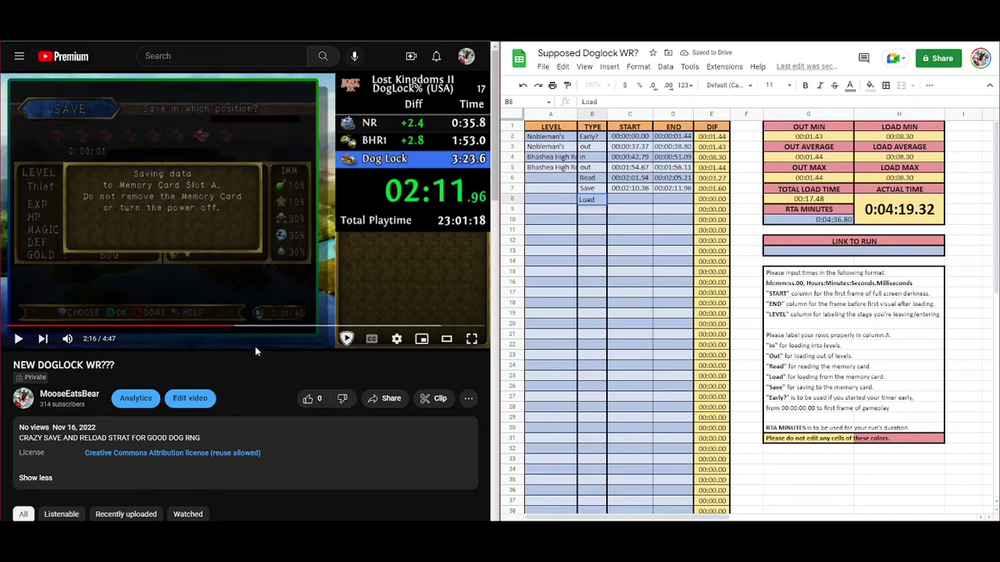
Step: Change row 8's type from Load to Read and set its start time to 00:02:27.15
left_click(257, 349)
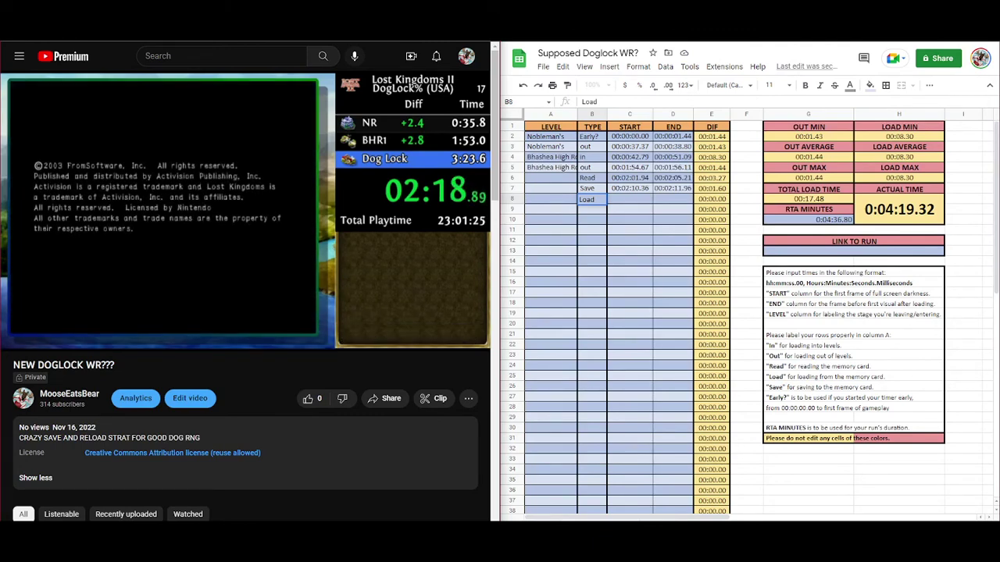
double_click(598, 201)
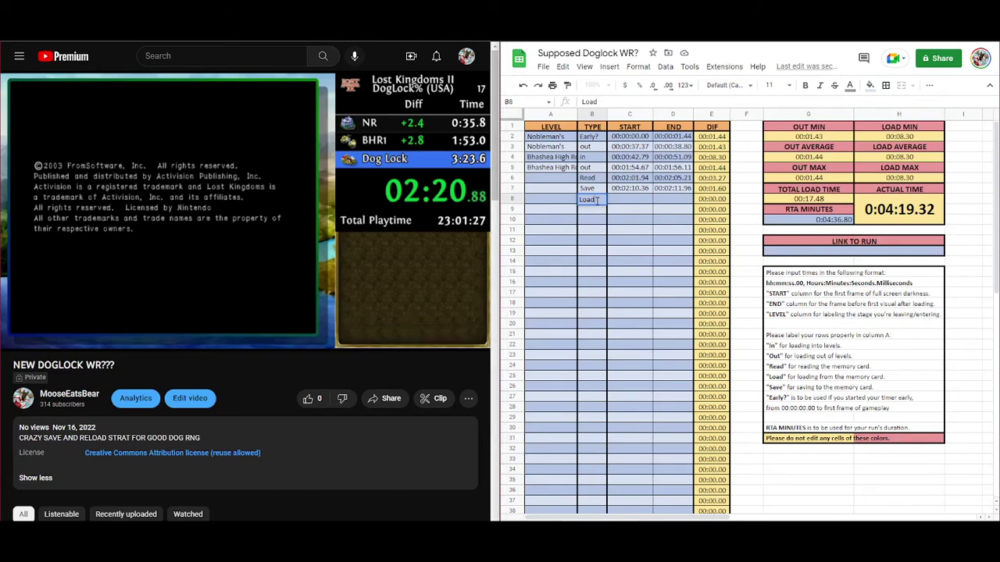
key("BackSpace")
key("BackSpace")
key("BackSpace")
key("BackSpace")
type("Read")
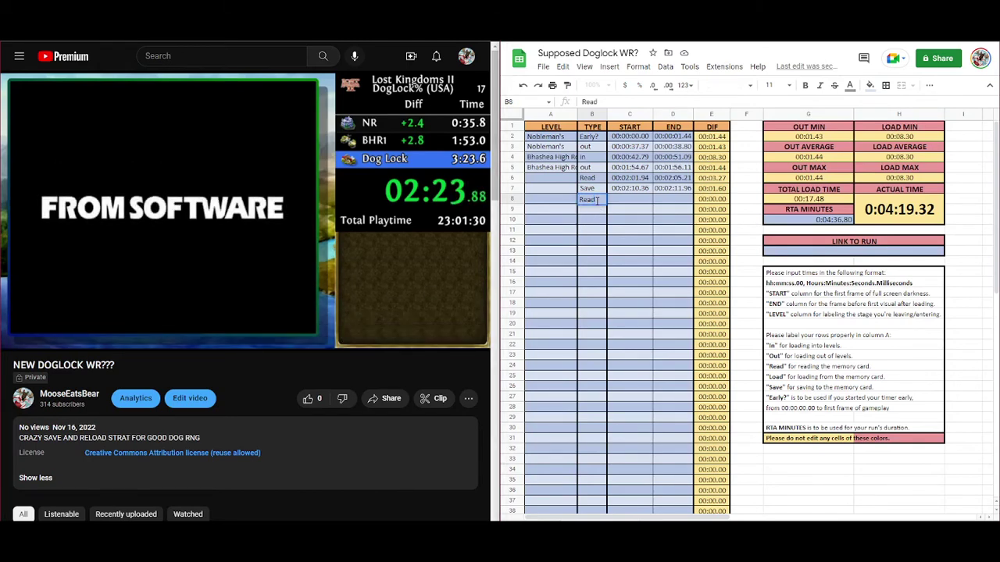
key("Tab")
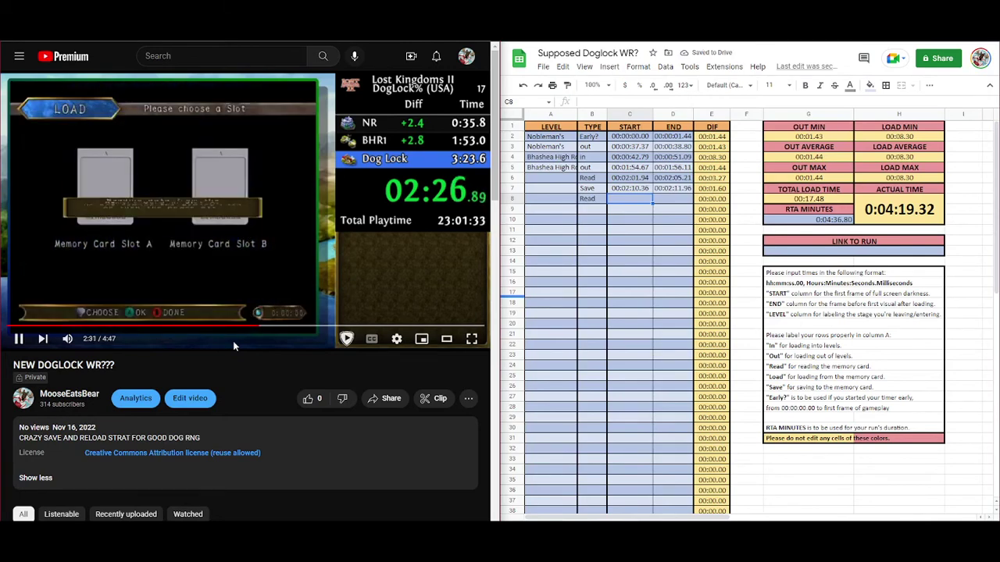
left_click(233, 341)
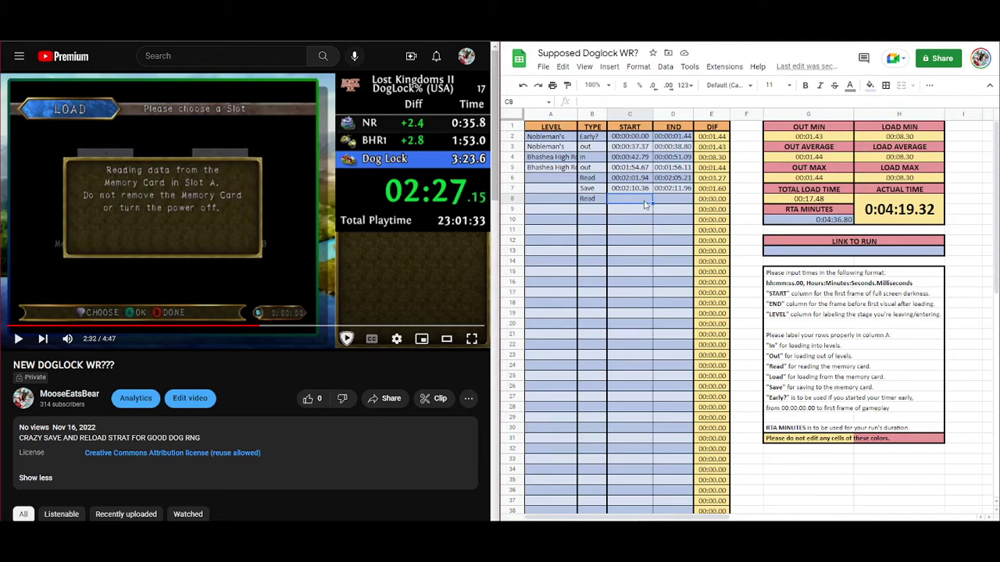
type("0:2:27.10")
key("Tab")
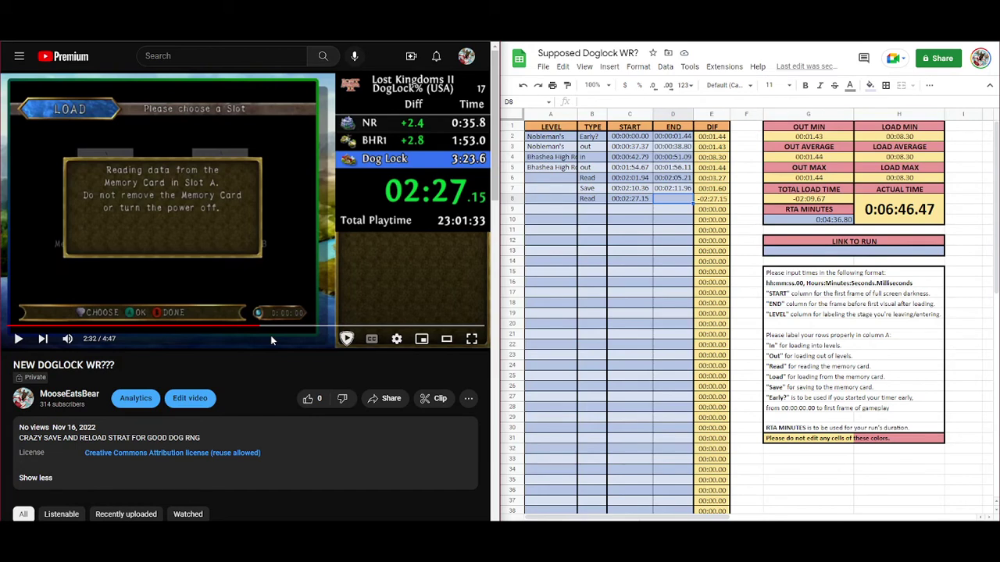
Step: Frame-step to the slot screen and enter 00:02:30.38 as row 8's end time
key("space")
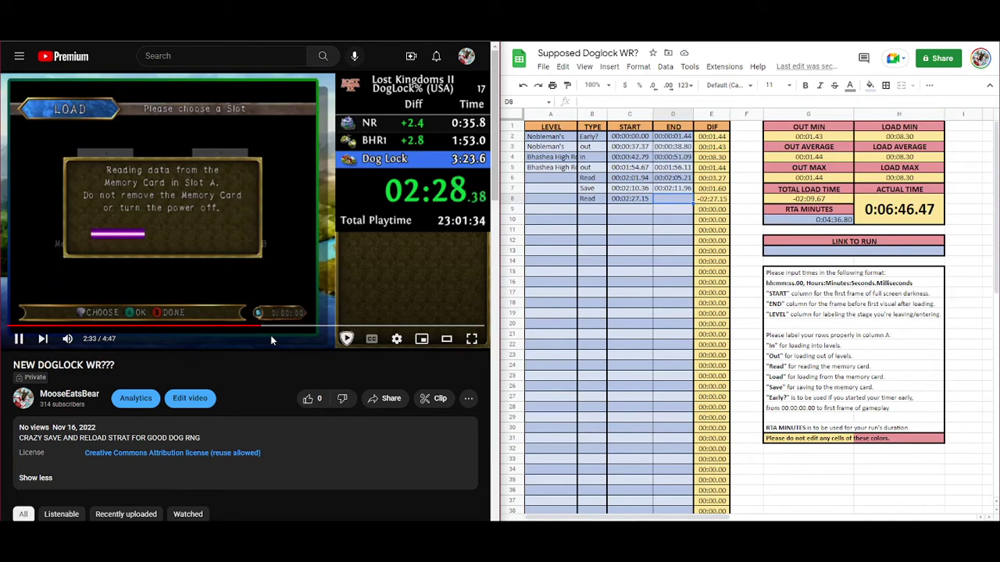
key("space")
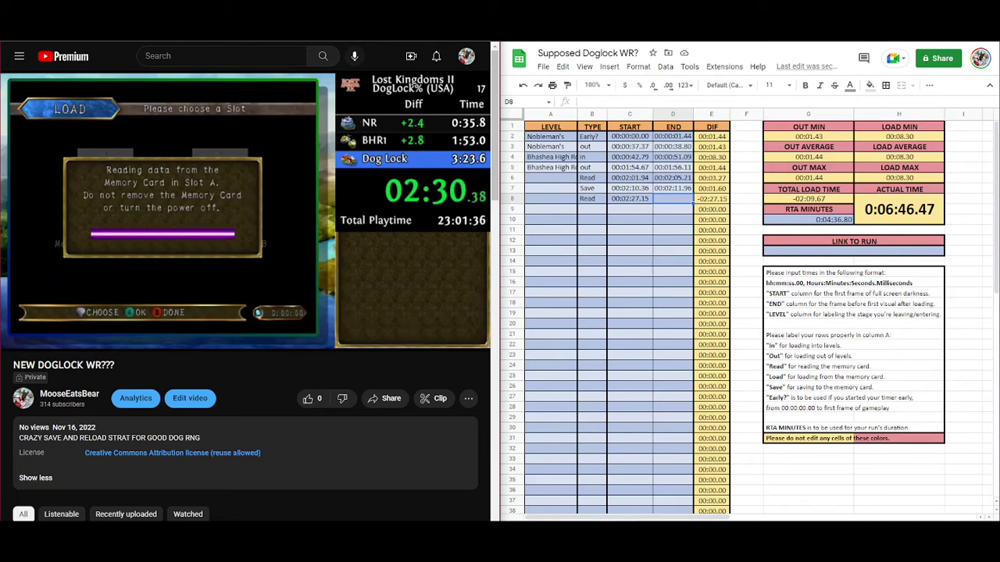
key("comma")
key("period")
key("comma")
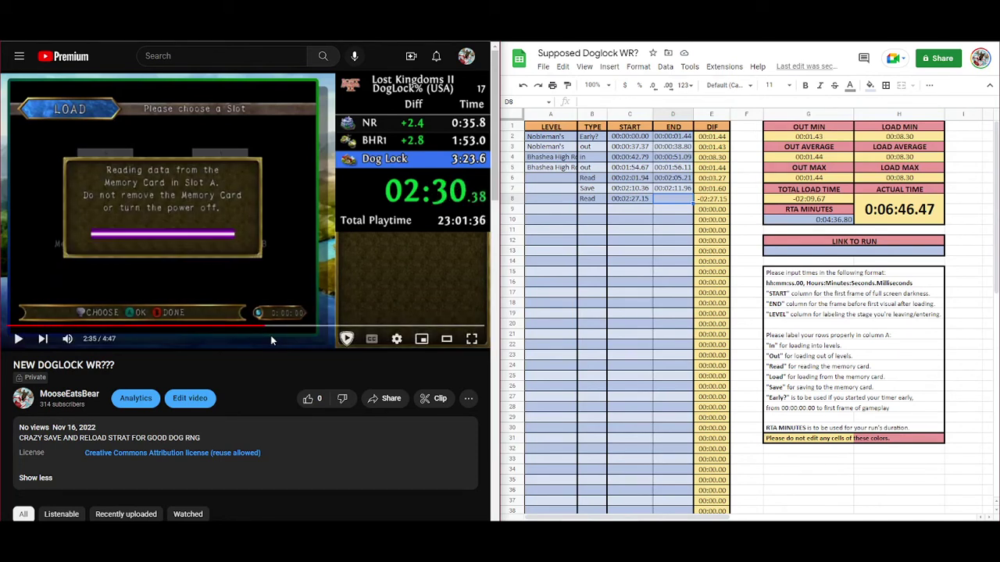
key("period")
key("period")
key("period")
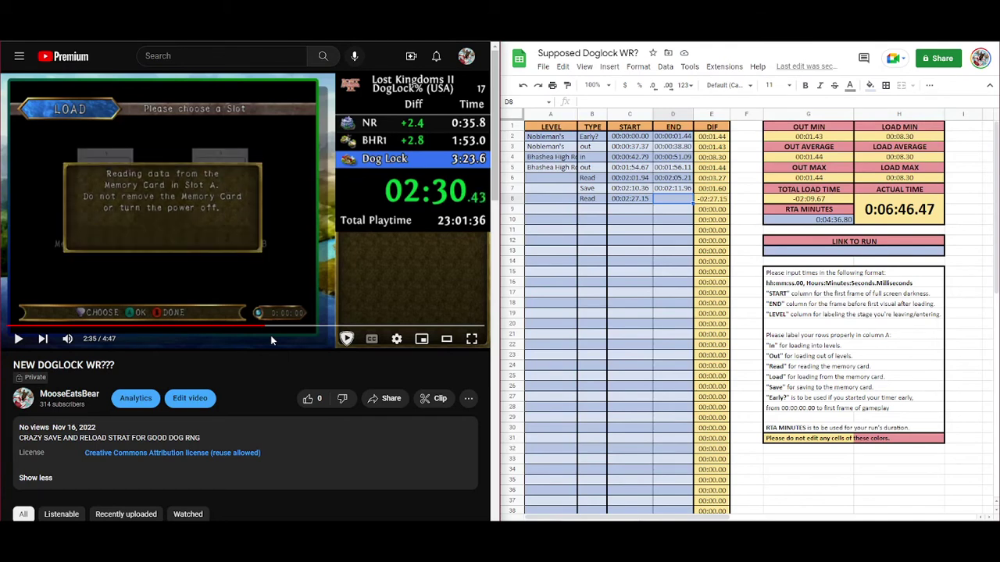
key("comma")
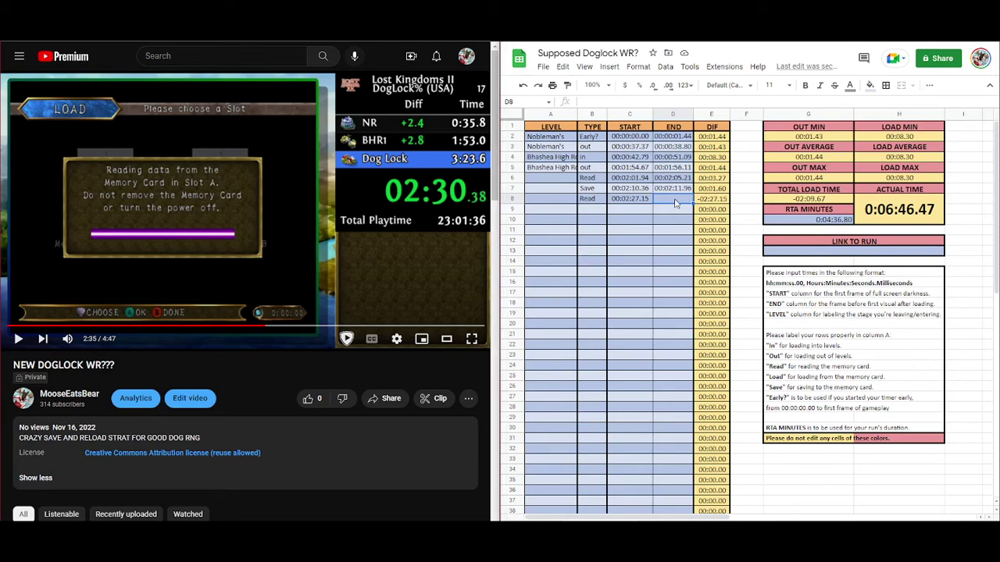
type("0:2:30.38")
left_click(587, 210)
Step: Set row 9's type to Load with start time 00:02:34.02
type("L")
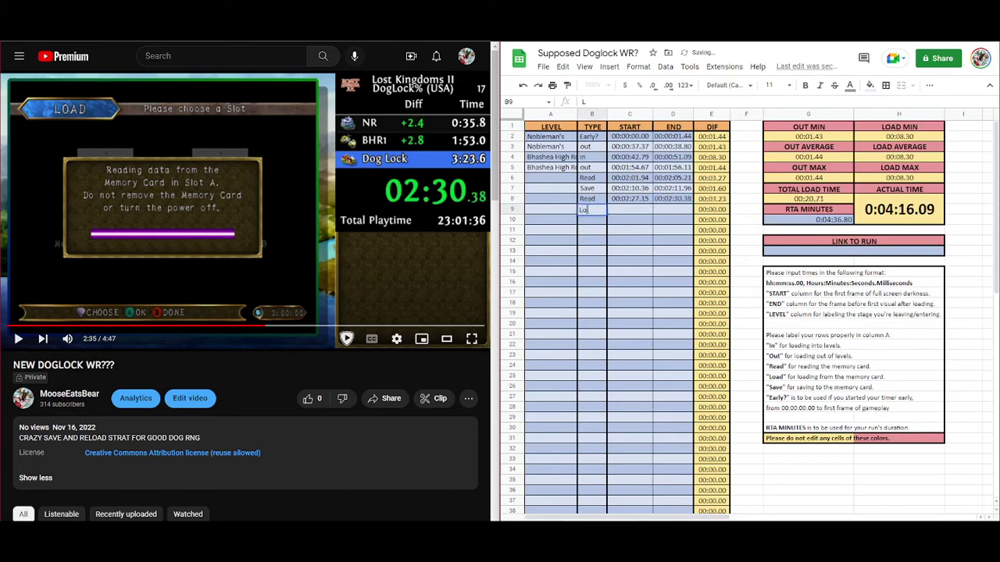
type("oad")
key("Tab")
left_click(234, 338)
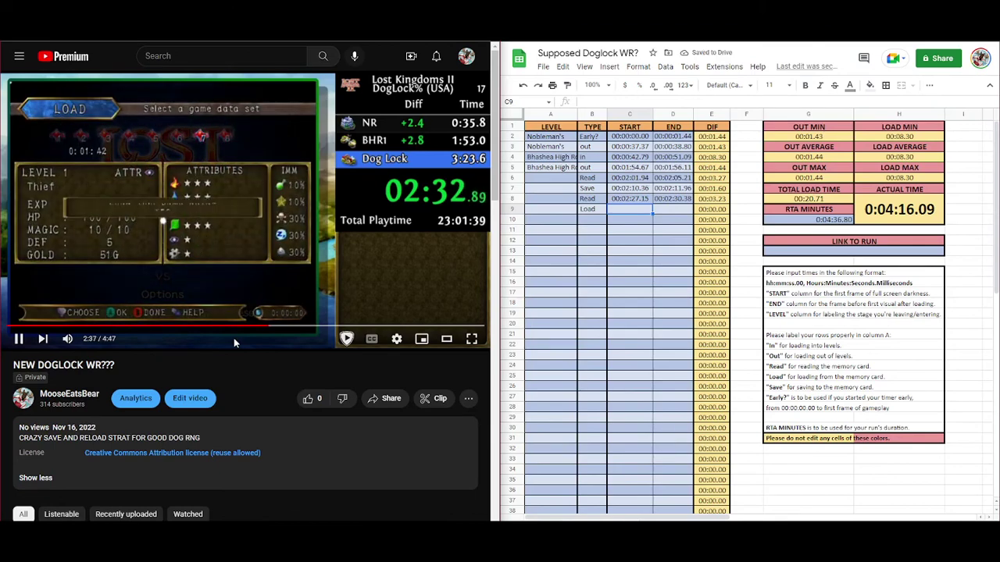
left_click(234, 338)
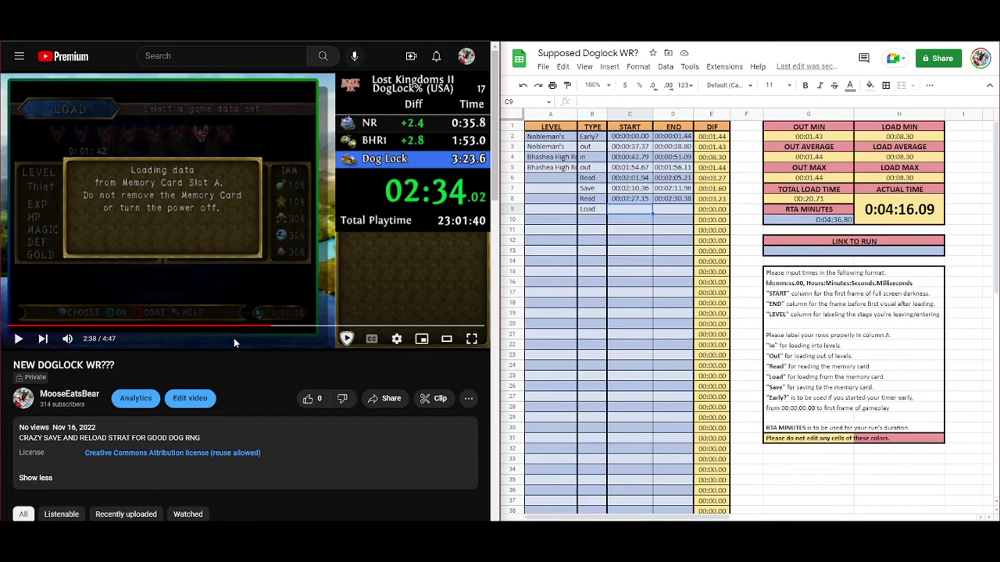
key("period")
left_click(630, 211)
type("0")
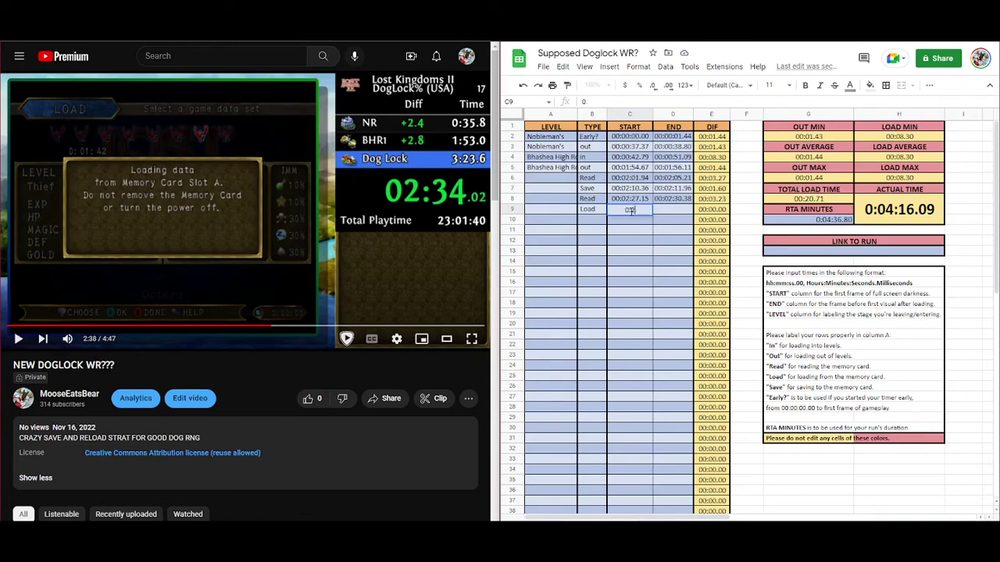
type(":02:34.02")
key("Tab")
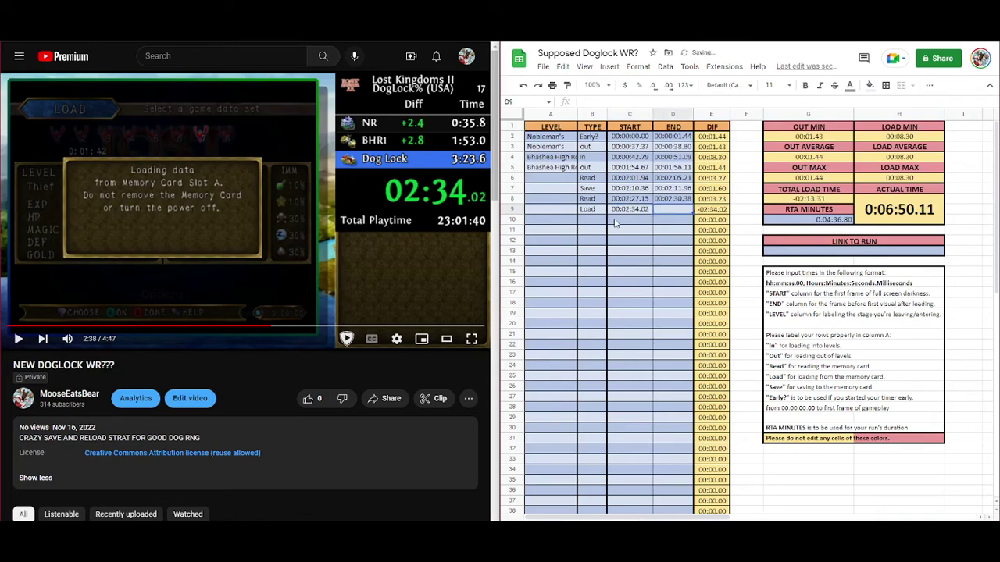
Step: Frame-step to the load's last frame and type 00:02:34.41 as row 9's end time
key("Down")
key("Down")
key("Down")
key("Down")
key("Down")
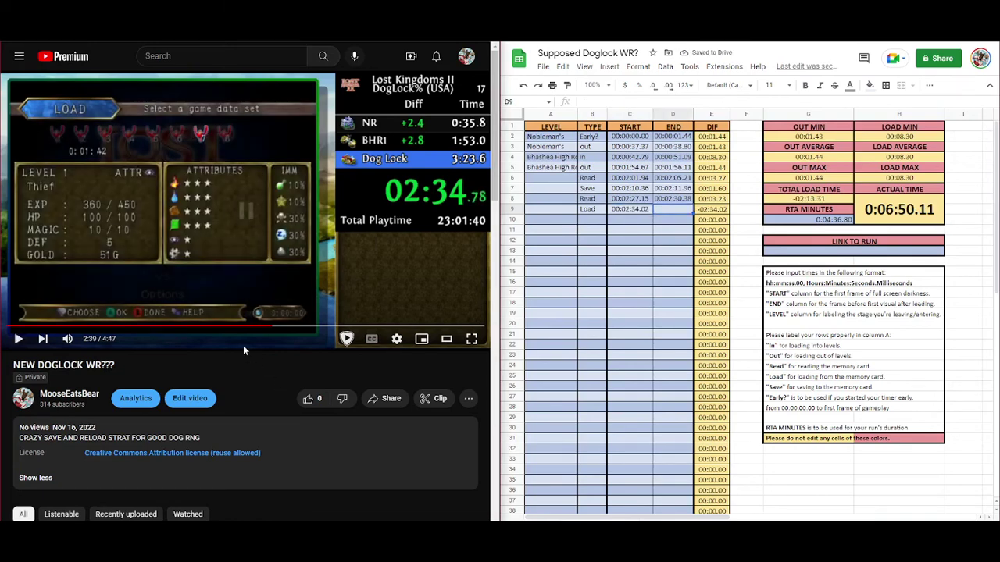
key("Up")
key("Up")
key("Up")
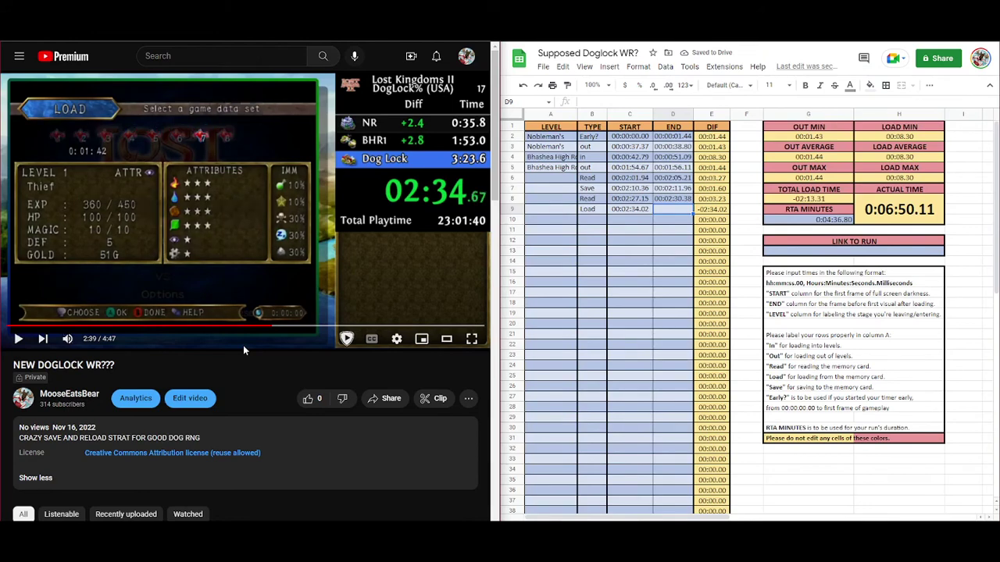
key("comma")
key("comma")
key("comma")
key("comma")
key("comma")
key("comma")
key("comma")
key("comma")
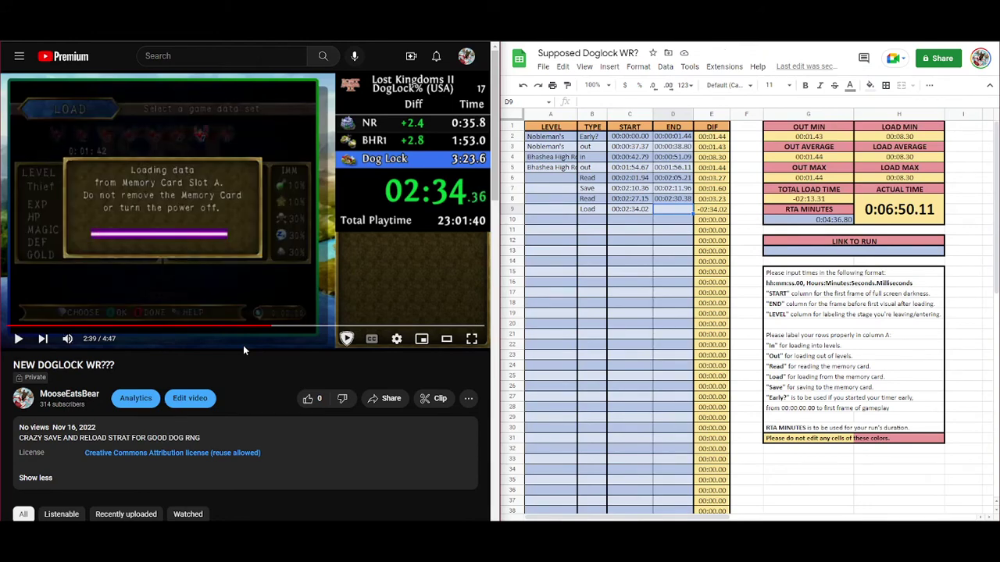
key("period")
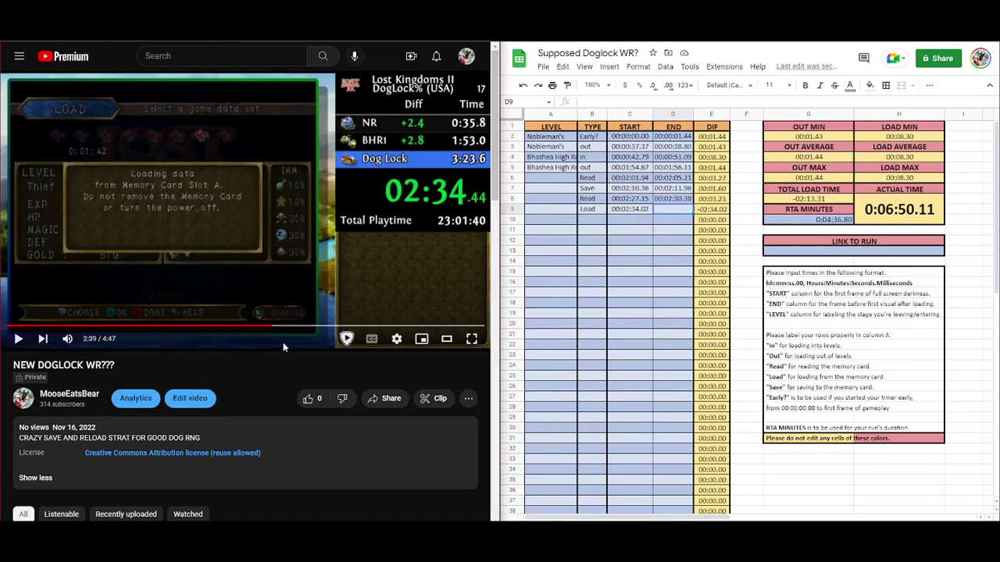
key("comma")
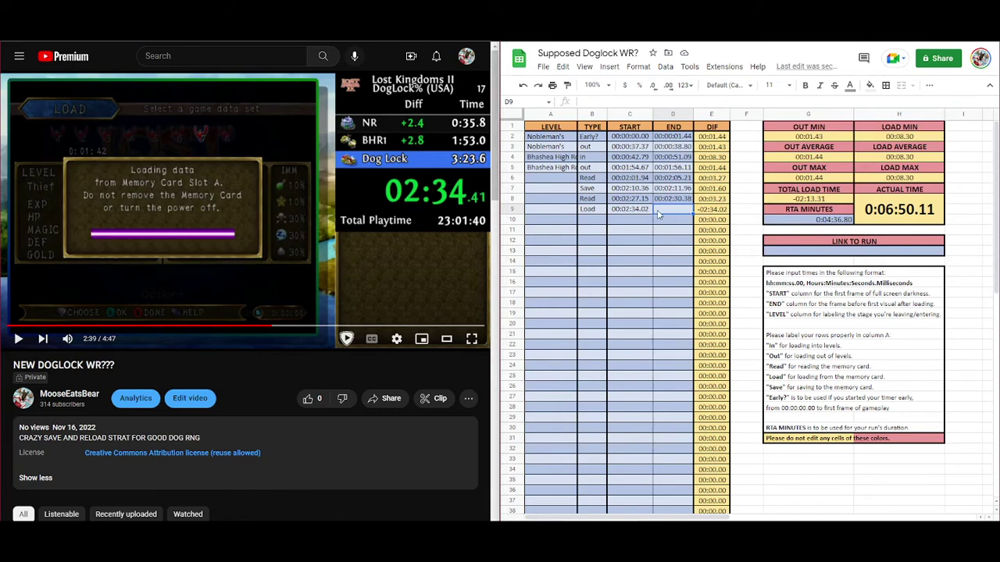
type("0:2:34.41")
Step: Re-check the memory-card read boundary frame by frame, then commit row 9's end time
left_click(217, 325)
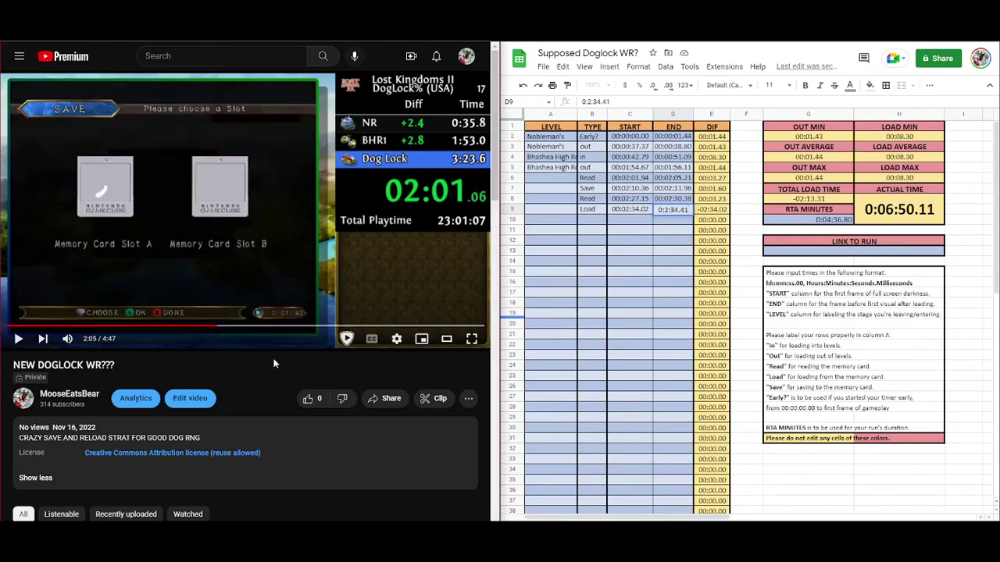
key("space")
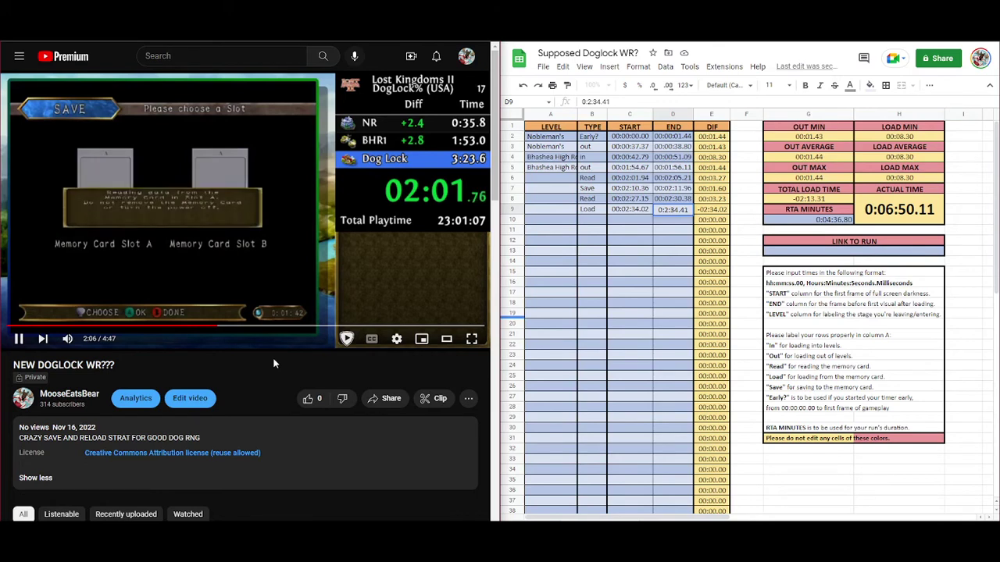
key("space")
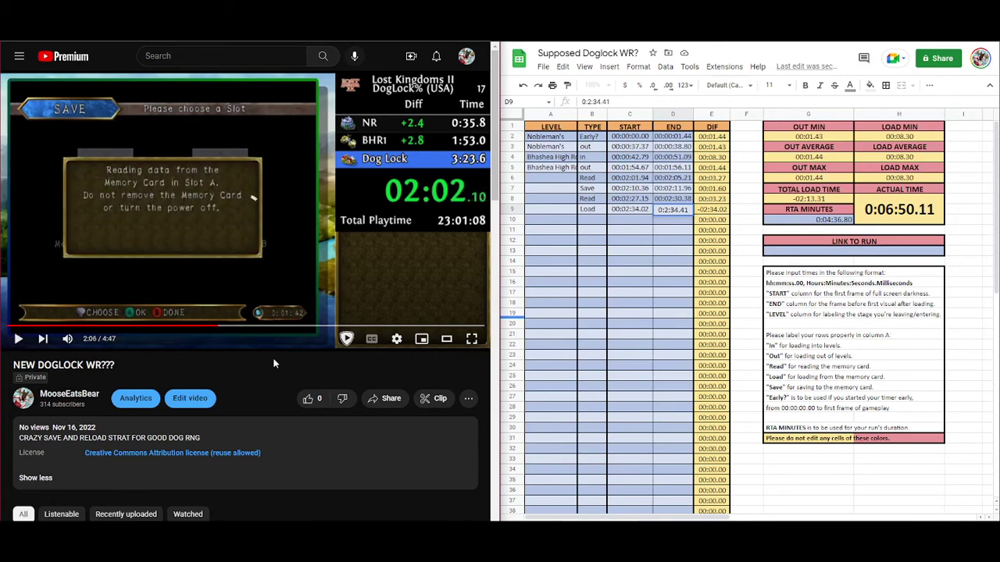
key("comma")
key("comma")
key("space")
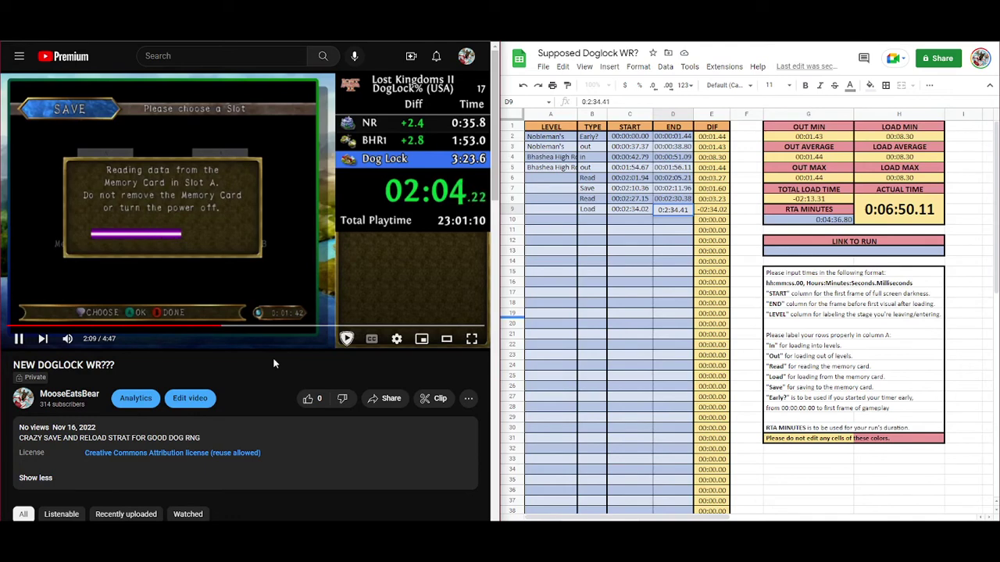
key("space")
key("period")
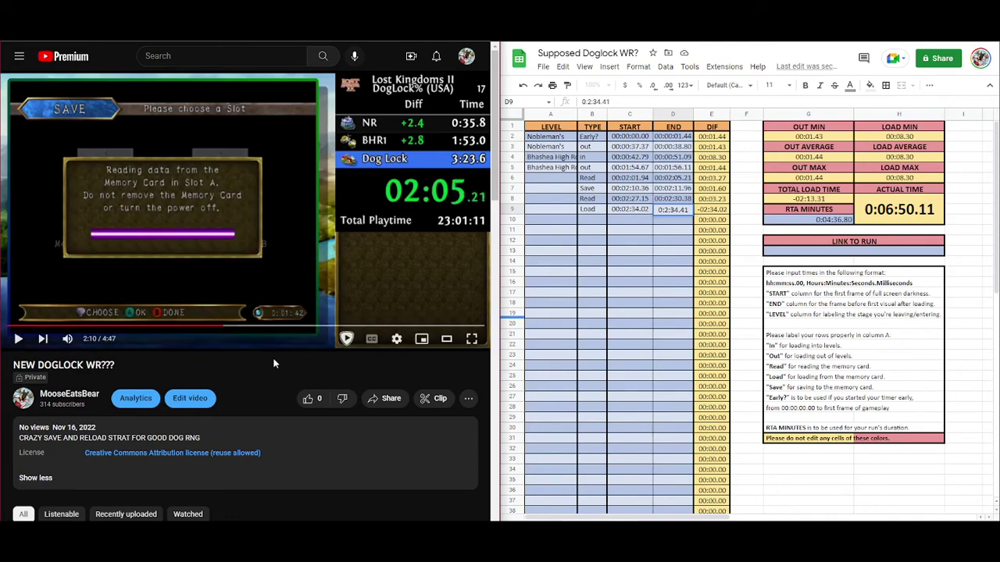
key("period")
key("comma")
key("period")
key("comma")
key("period")
key("comma")
key("period")
key("comma")
key("period")
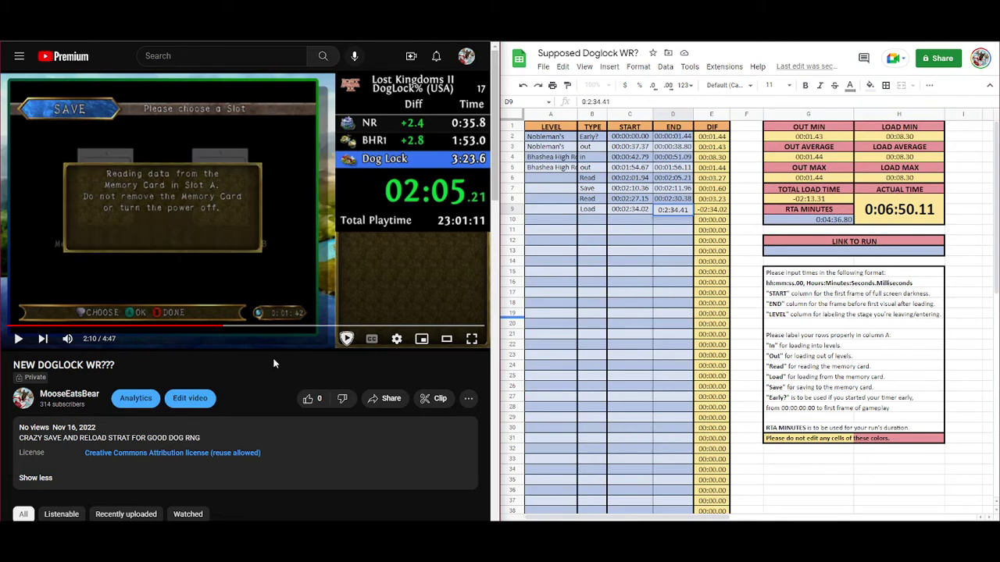
key("comma")
key("period")
key("comma")
key("period")
key("period")
key("comma")
key("comma")
key("period")
key("comma")
key("period")
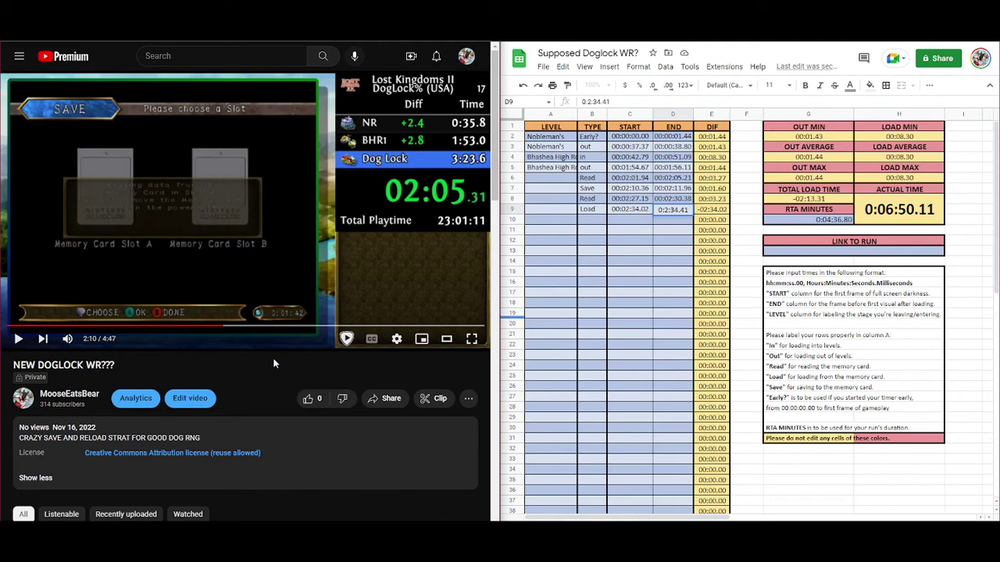
key("comma")
key("comma")
key("period")
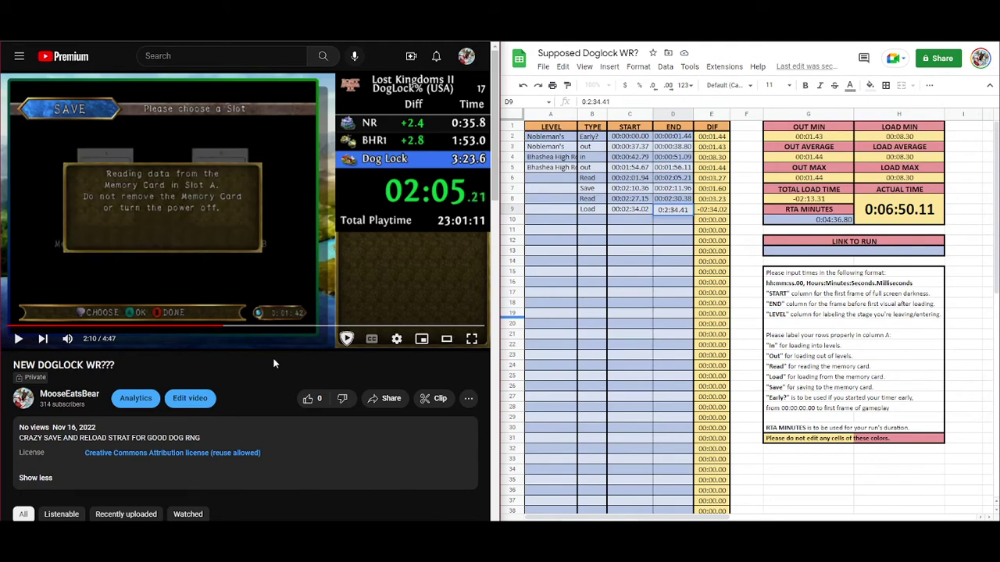
key("comma")
key("period")
key("comma")
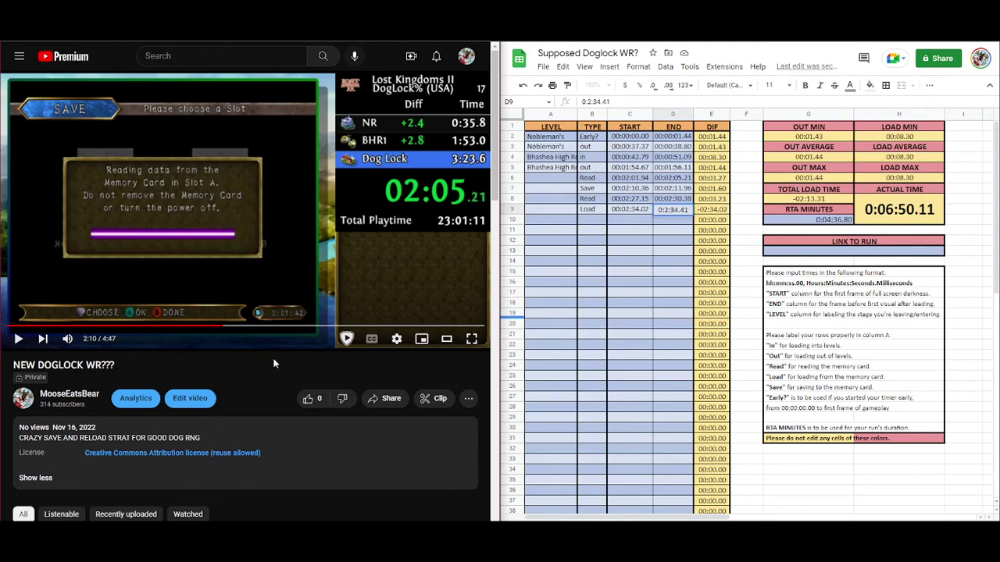
key("period")
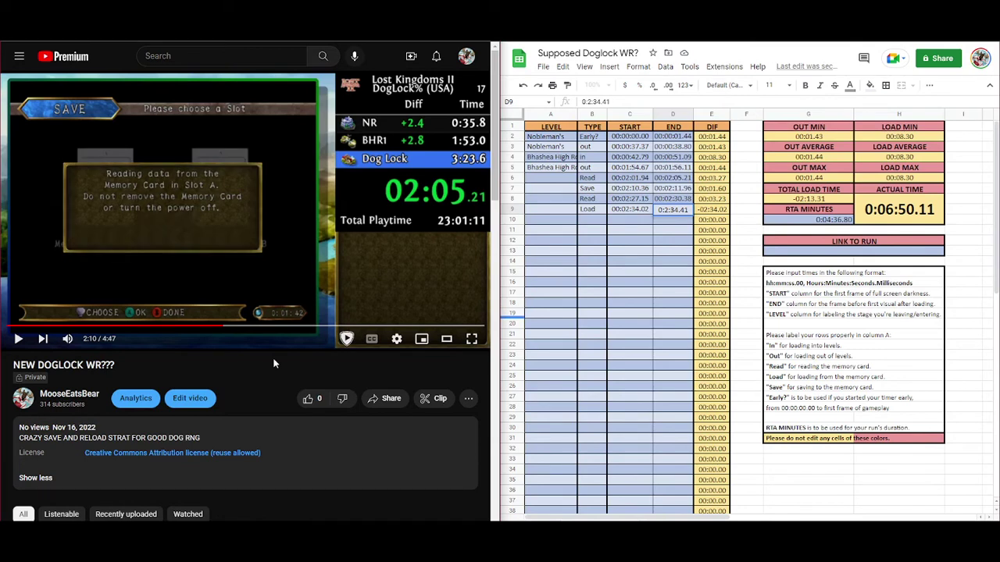
key("comma")
key("period")
key("comma")
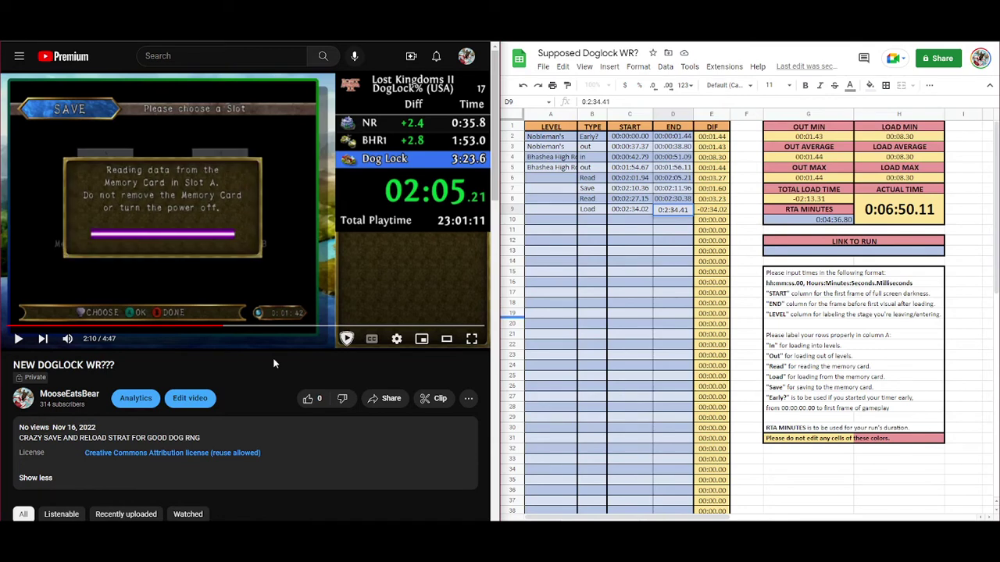
left_click(593, 222)
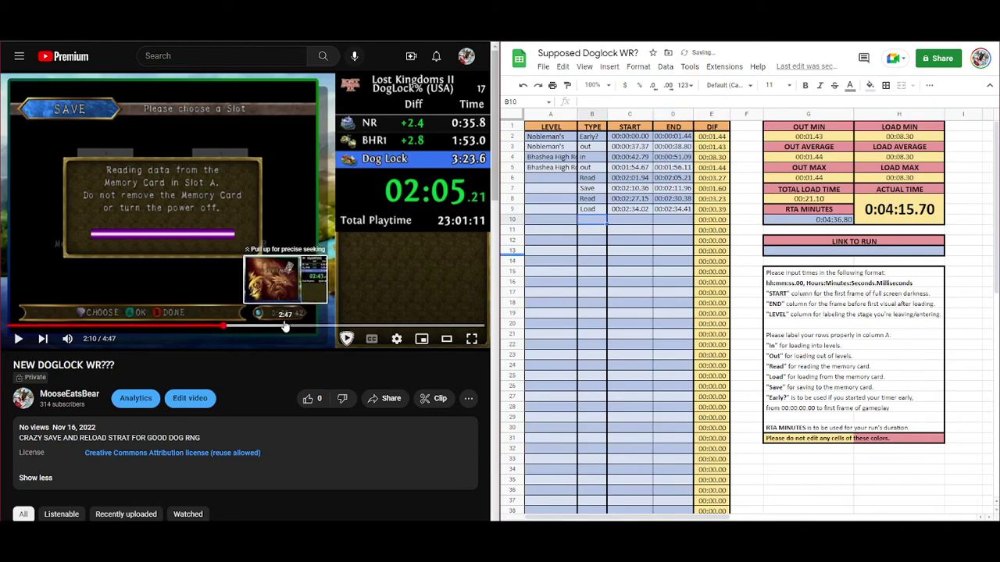
Step: Advance the run video to the next load screen and pause at the fade to black
left_click(283, 326)
left_click(265, 334)
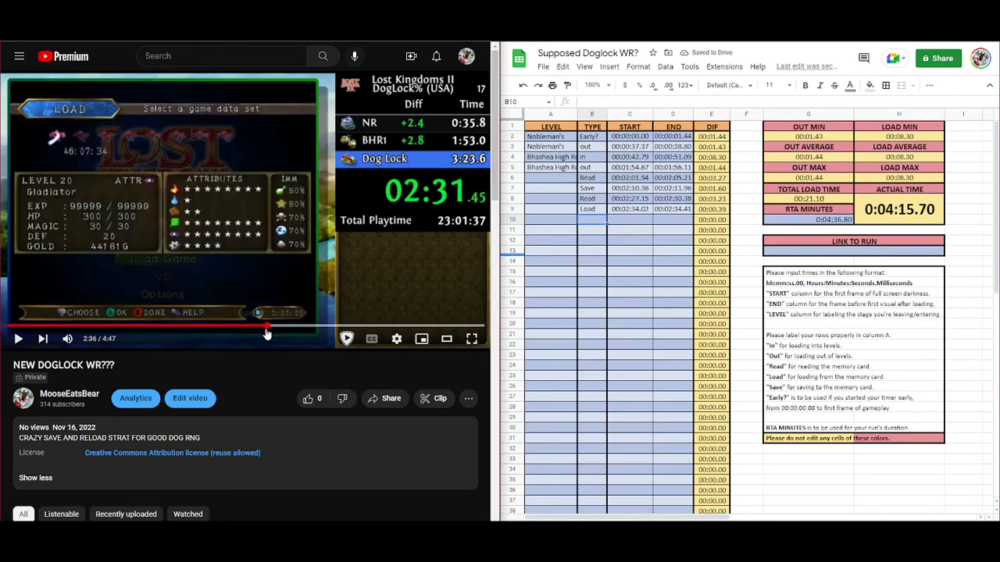
left_click(268, 351)
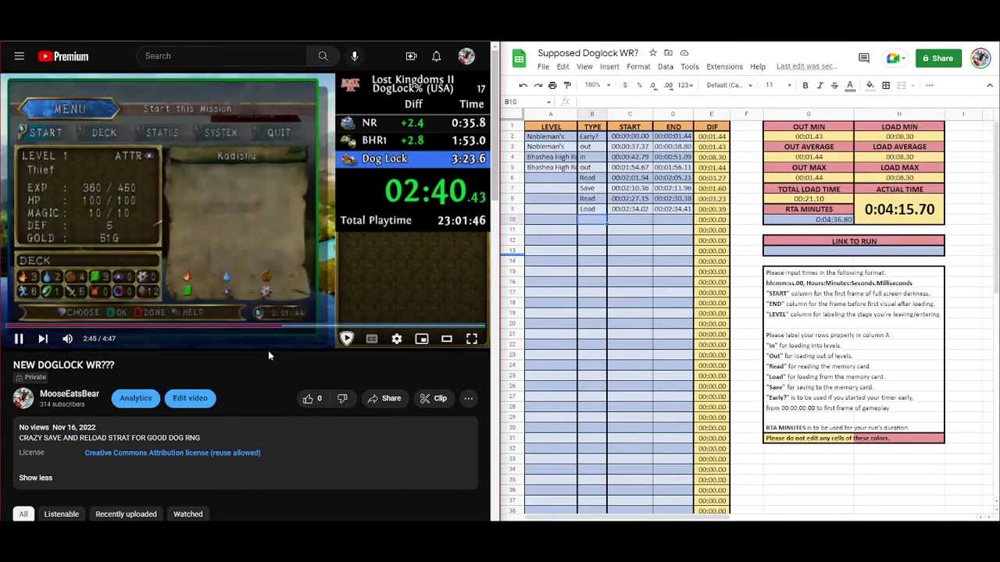
key("k")
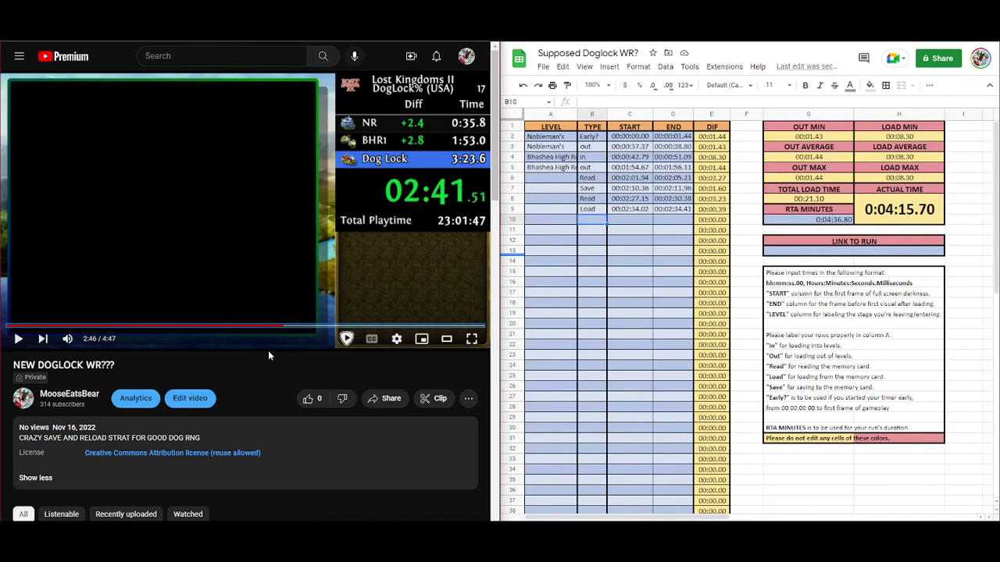
Step: Fill row 10 with level Kadishu, type in, and start time 00:02:41.51
left_click(552, 221)
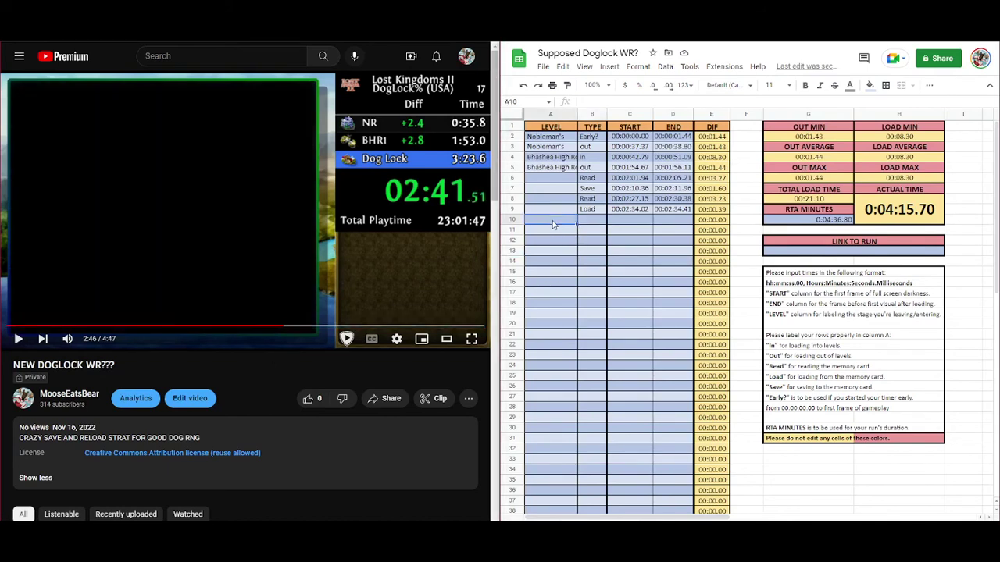
type("Kadishu")
key("Tab")
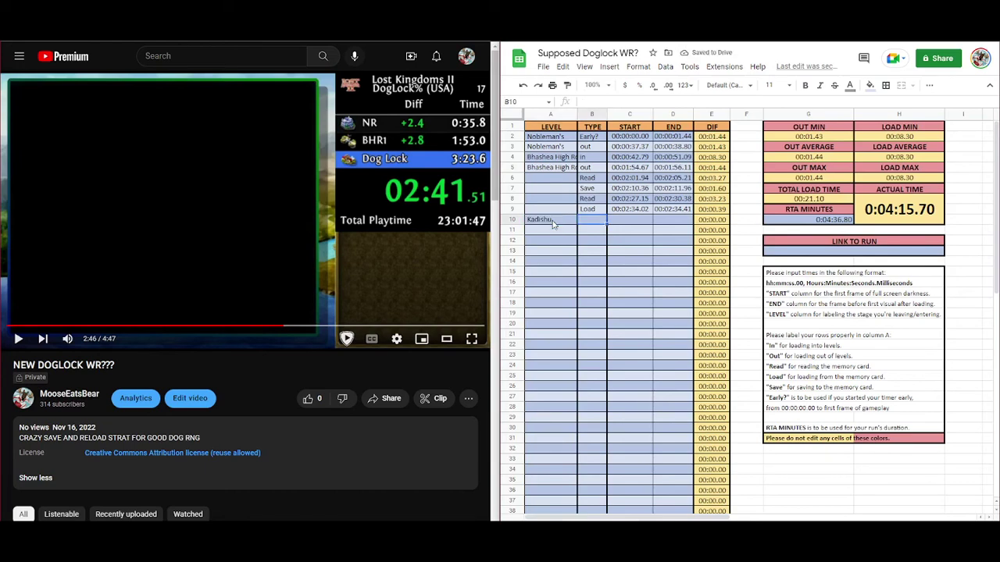
type("in")
key("Tab")
type("0")
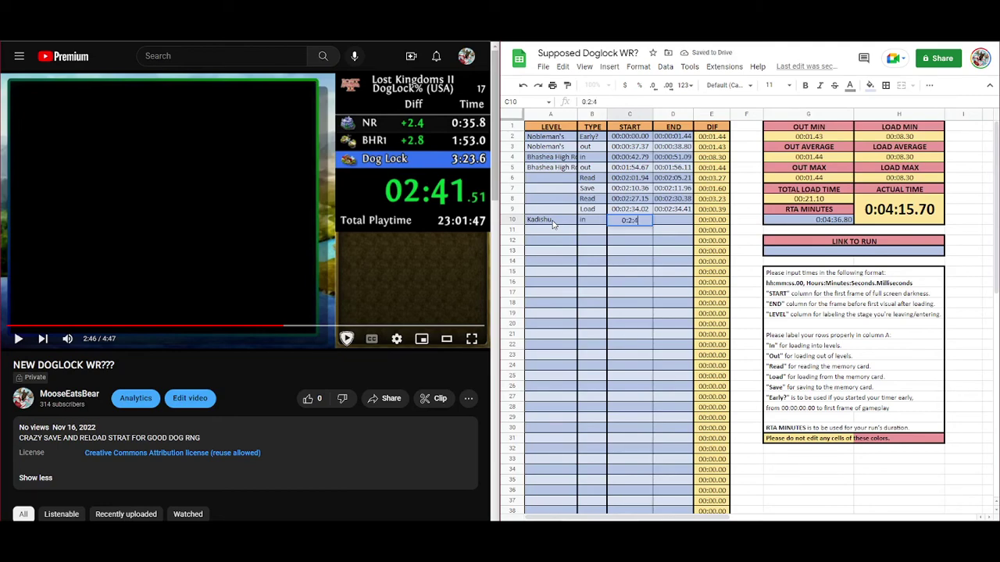
type(":02:41.51")
key("Tab")
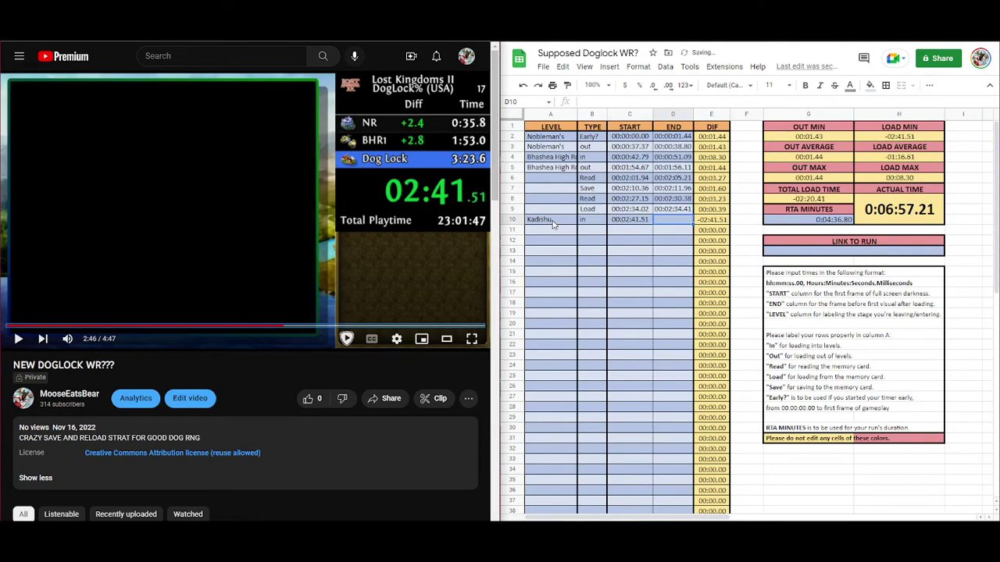
Step: Find the last dark frame of the Kadishu load and enter 0:02:53.43 as its end time in D10
key("XF86AudioPlay")
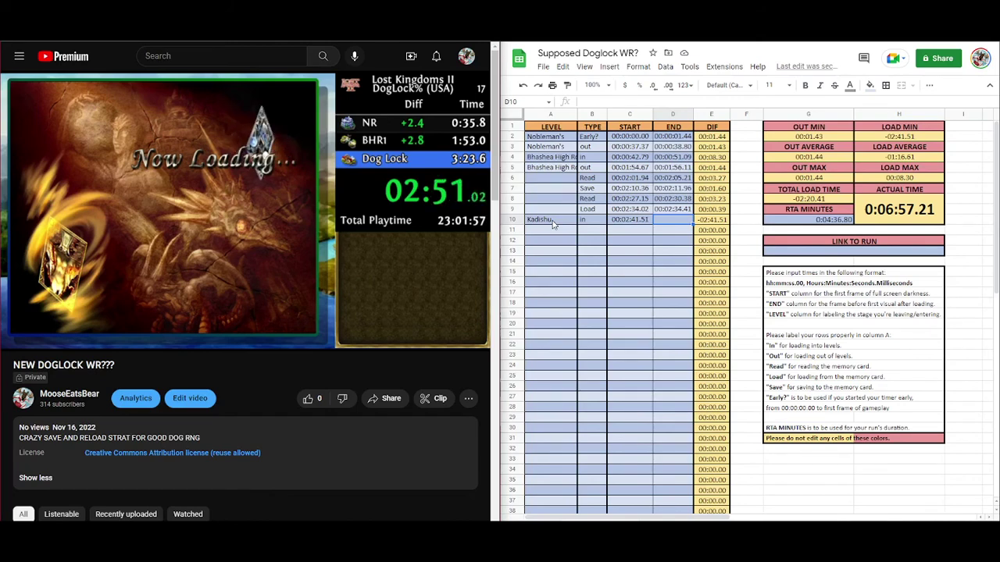
key("XF86AudioPlay")
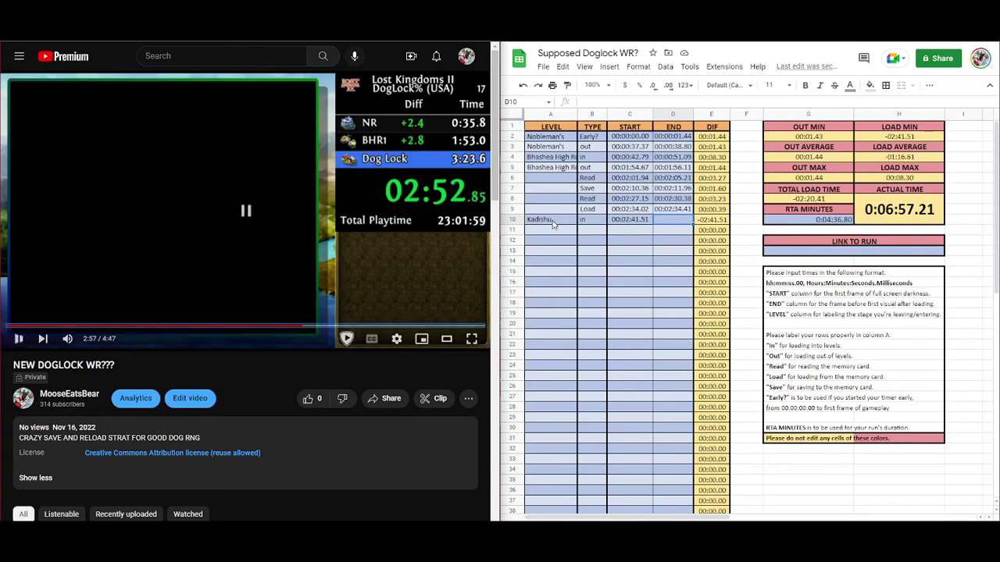
key("XF86AudioPlay")
key("XF86AudioPlay")
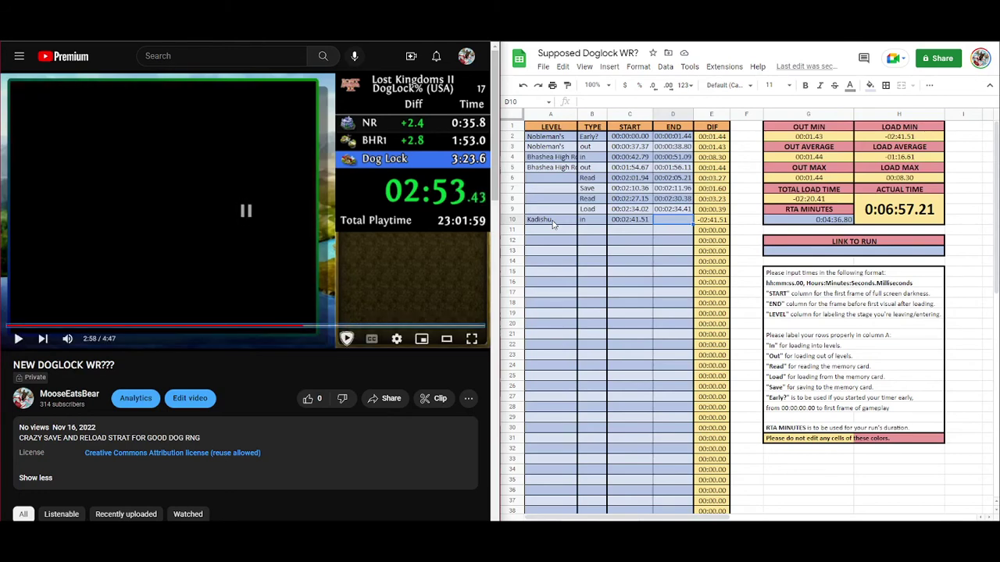
key("XF86AudioPlay")
key("XF86AudioPlay")
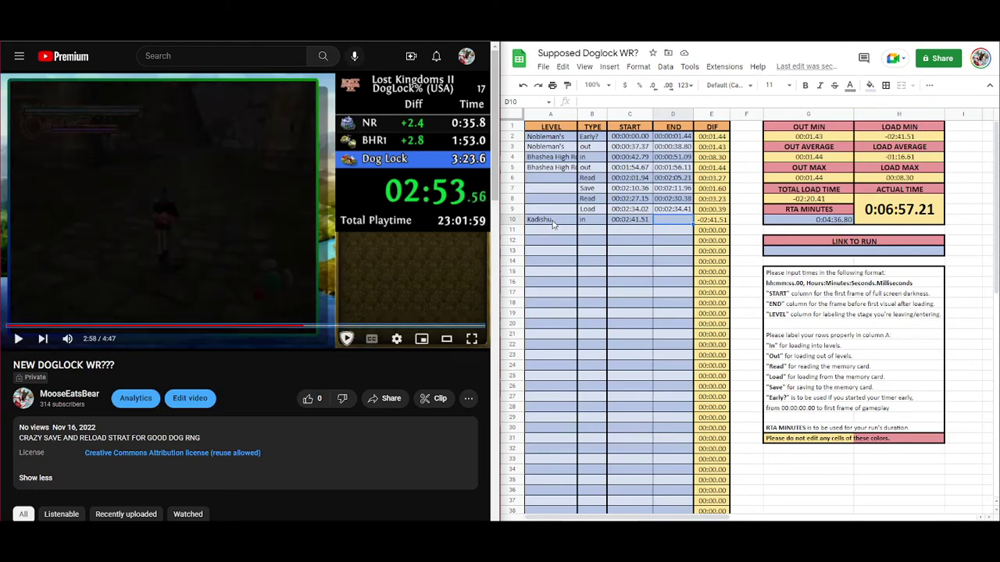
key("comma")
key("comma")
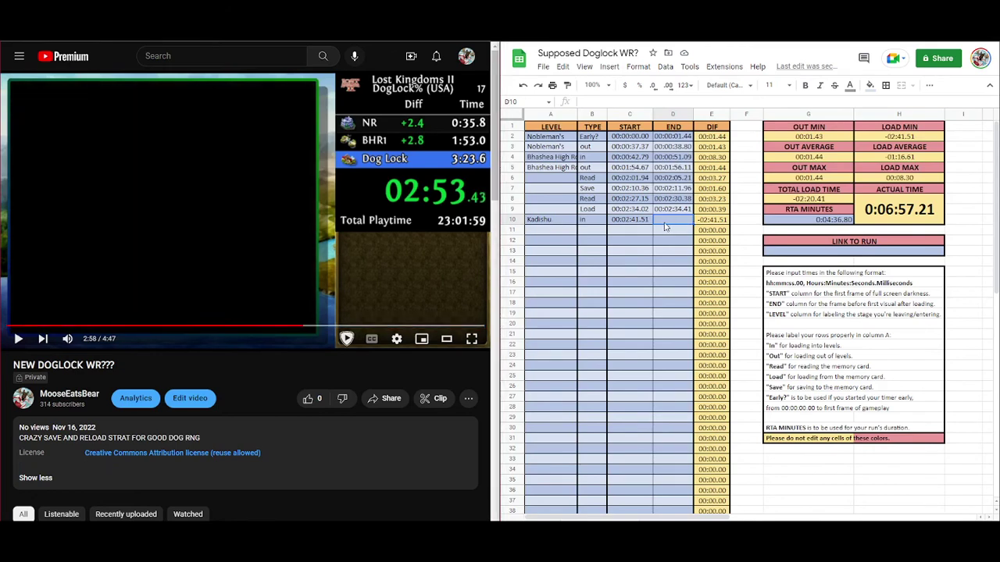
type("0:02:53.43")
key("Return")
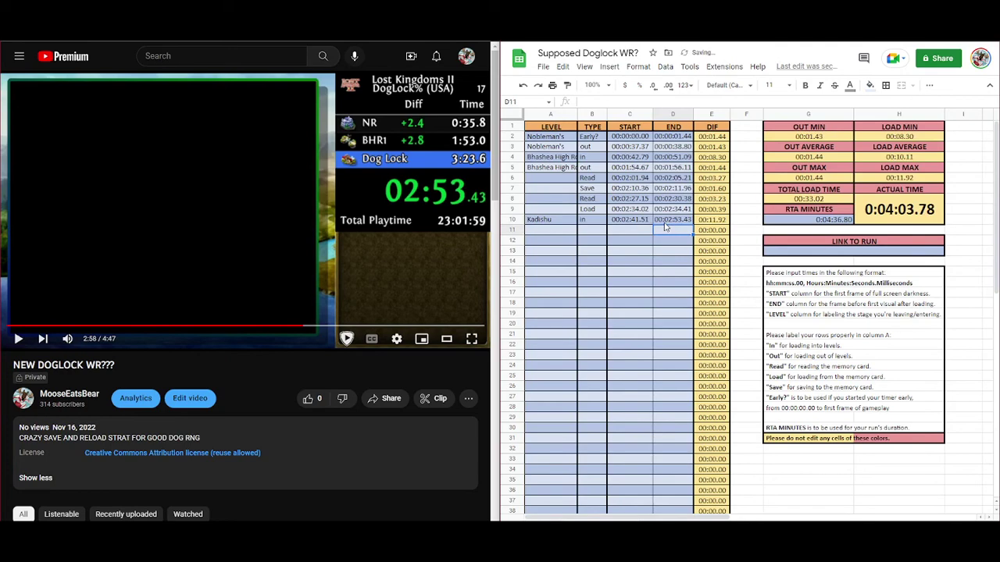
Step: Resume the run video at playback speed 2 and jump further ahead on the seek bar
left_click(289, 349)
left_click(397, 339)
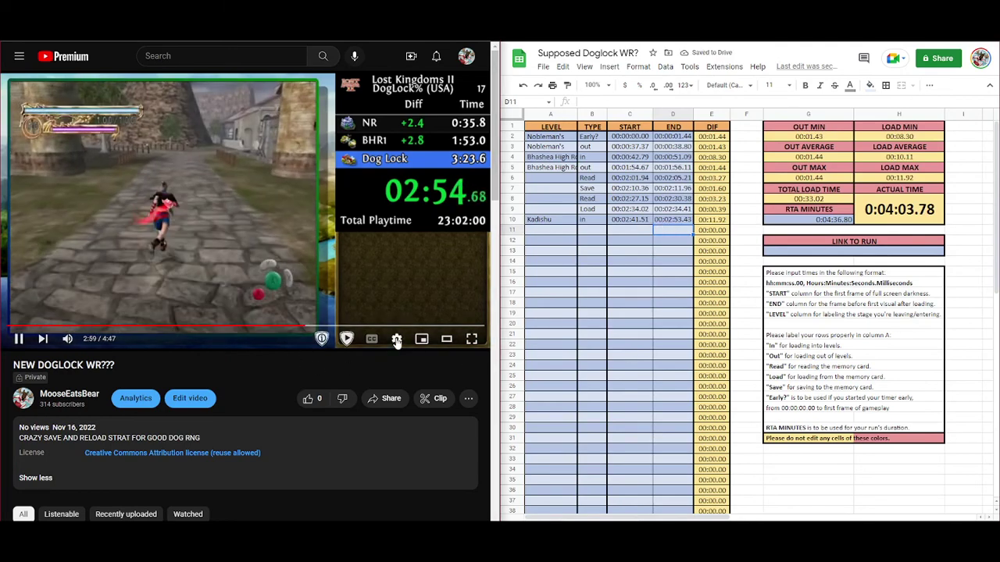
left_click(414, 285)
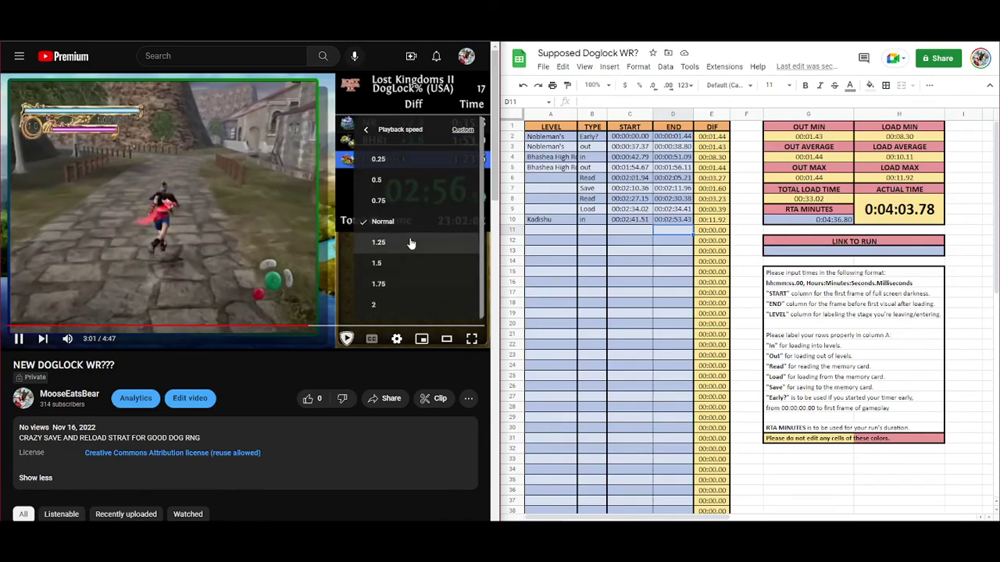
left_click(374, 302)
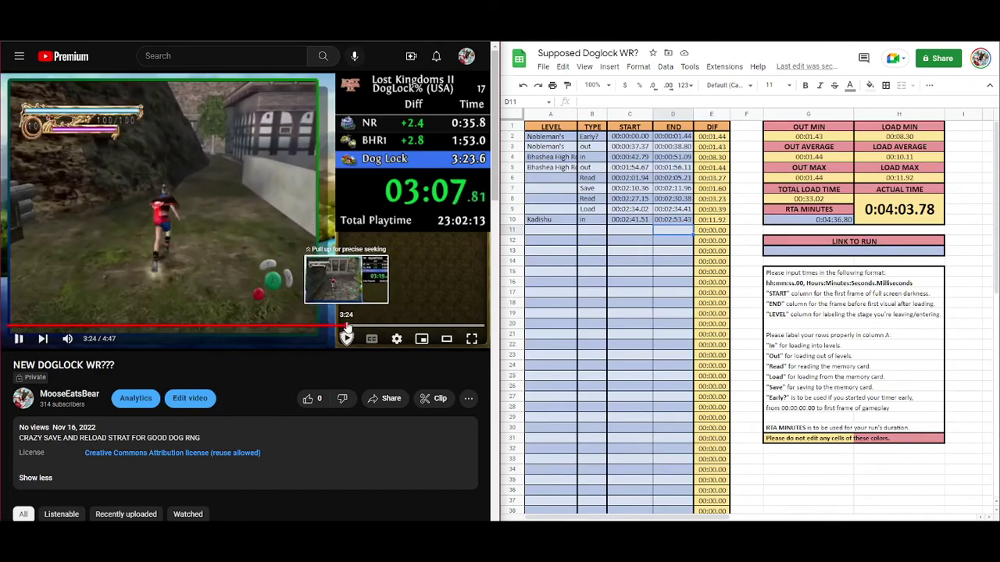
left_click(347, 327)
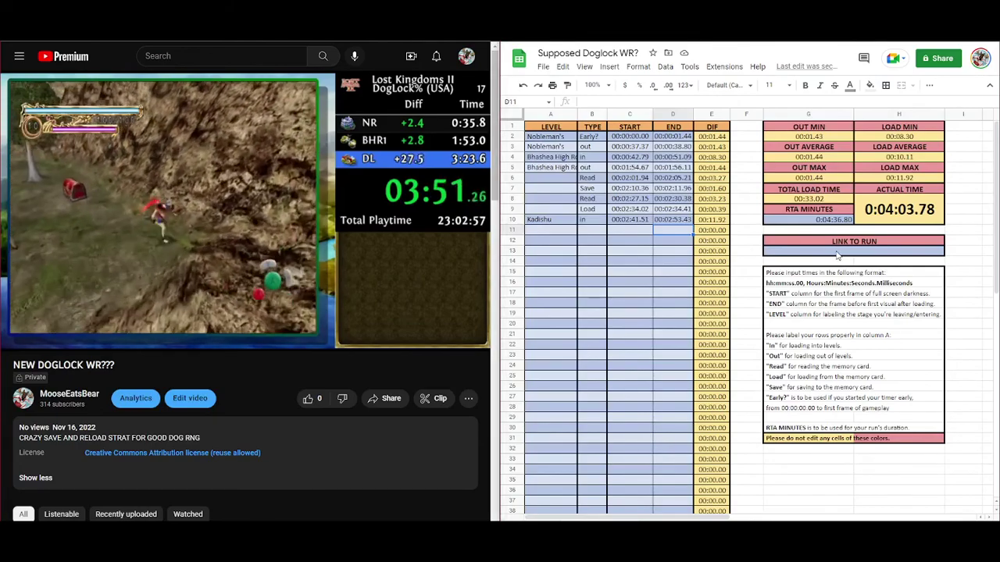
Step: Enter youtube.com! in the merged G13:H13 cell under LINK TO RUN
left_click(837, 250)
type("youtub")
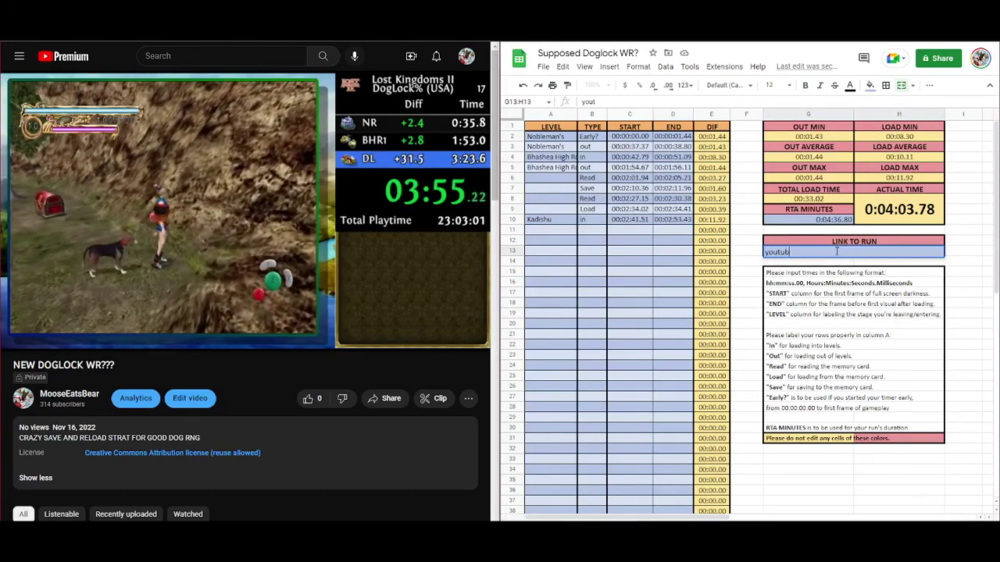
type("e.com!")
left_click(851, 316)
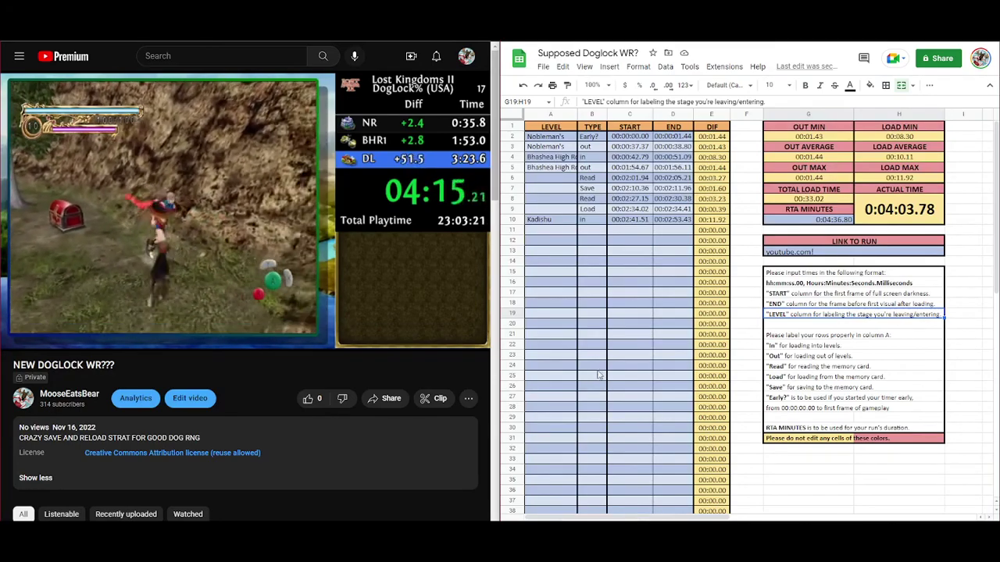
mouse_move(286, 264)
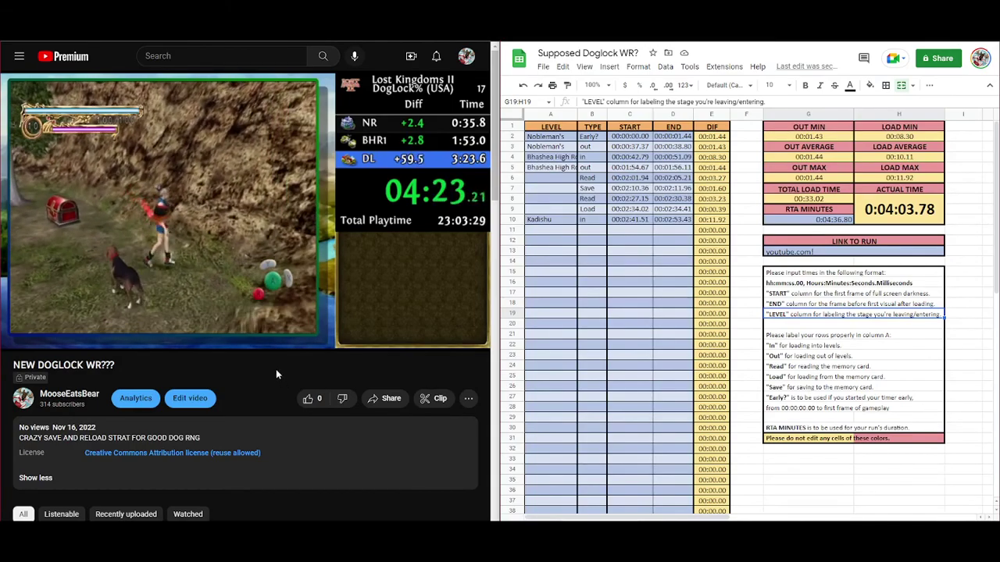
mouse_move(264, 315)
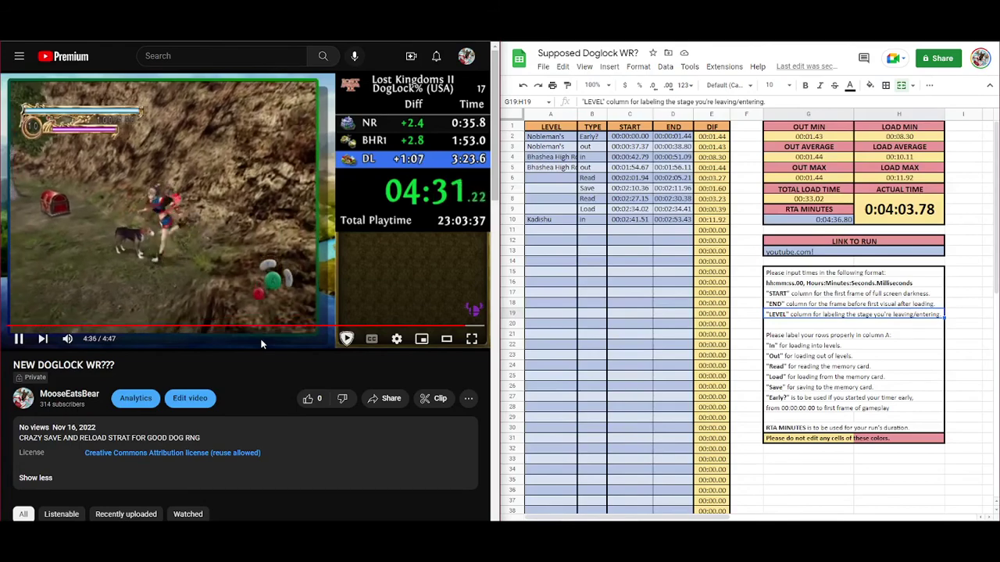
Step: Pause the video near the finish and frame-step until the timer reads 04:36.86
key("space")
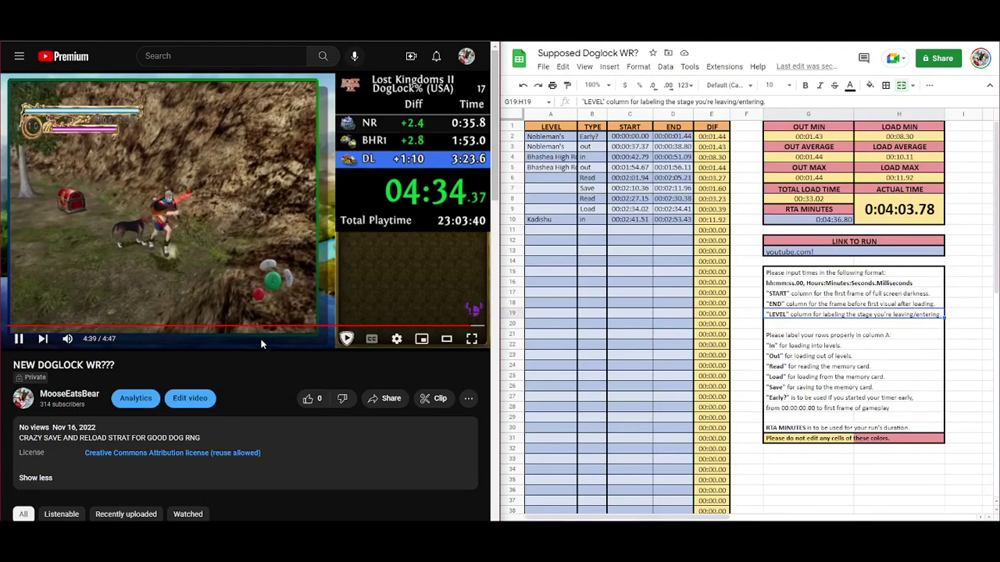
key("space")
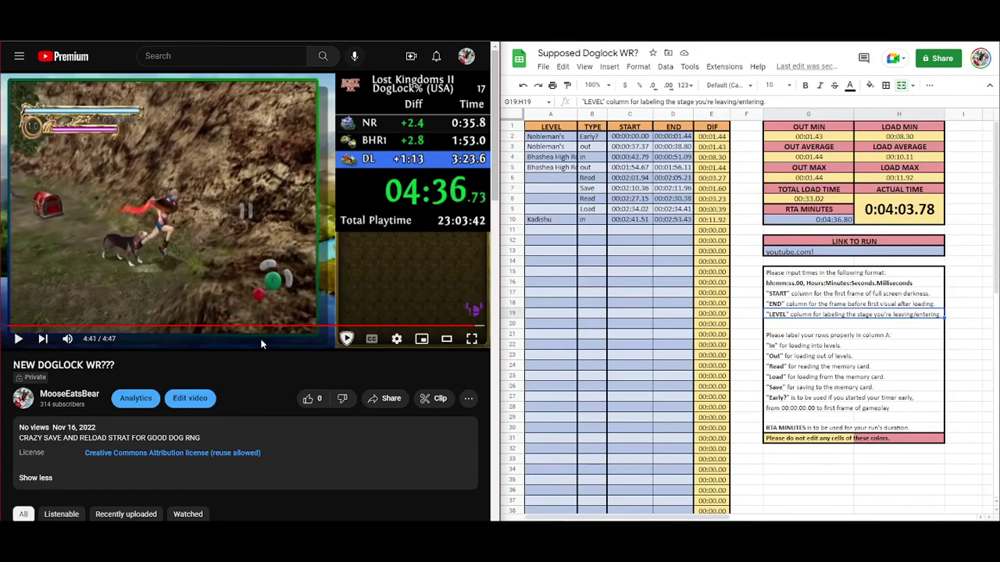
key("period")
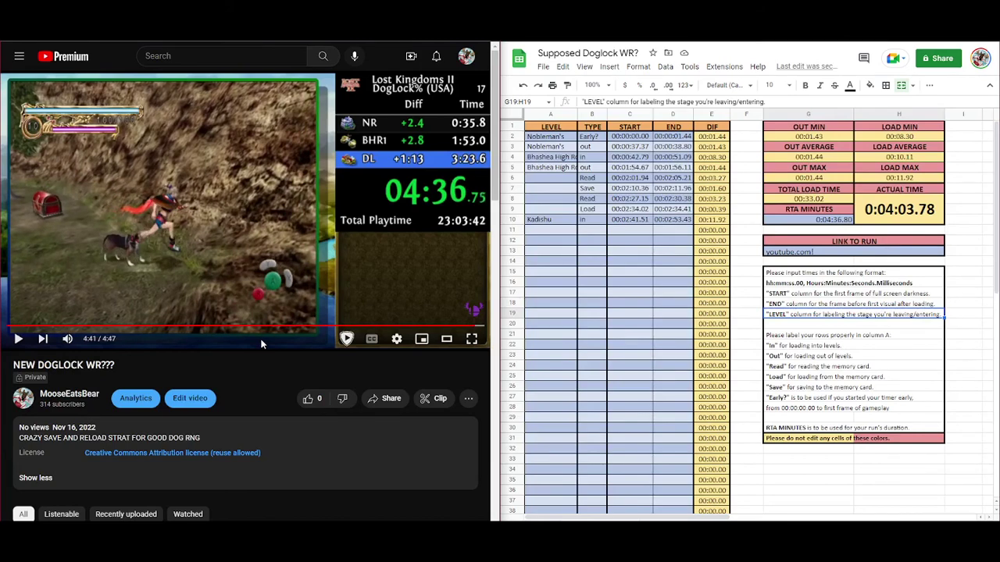
key("period")
key("period")
key("period")
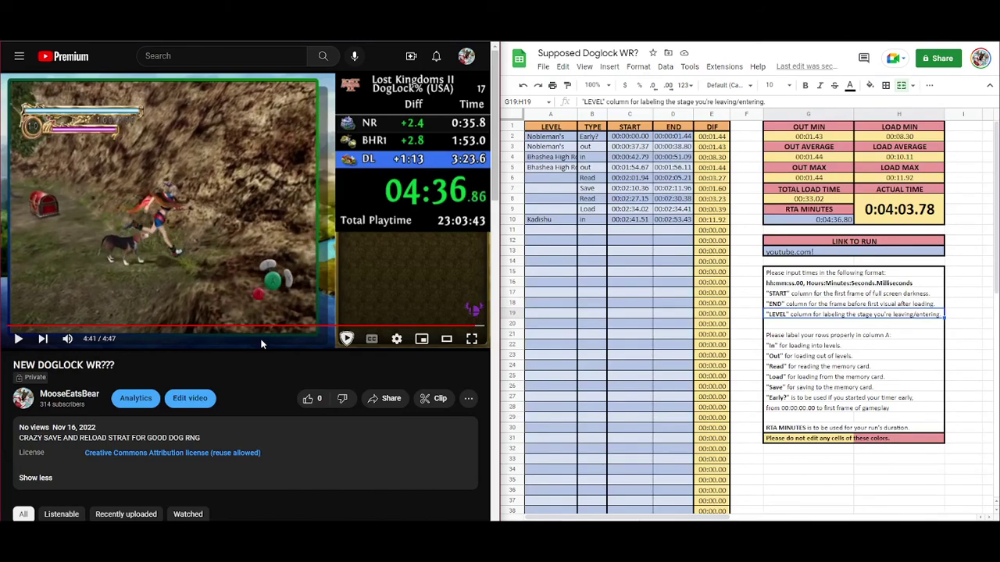
key("comma")
key("comma")
key("comma")
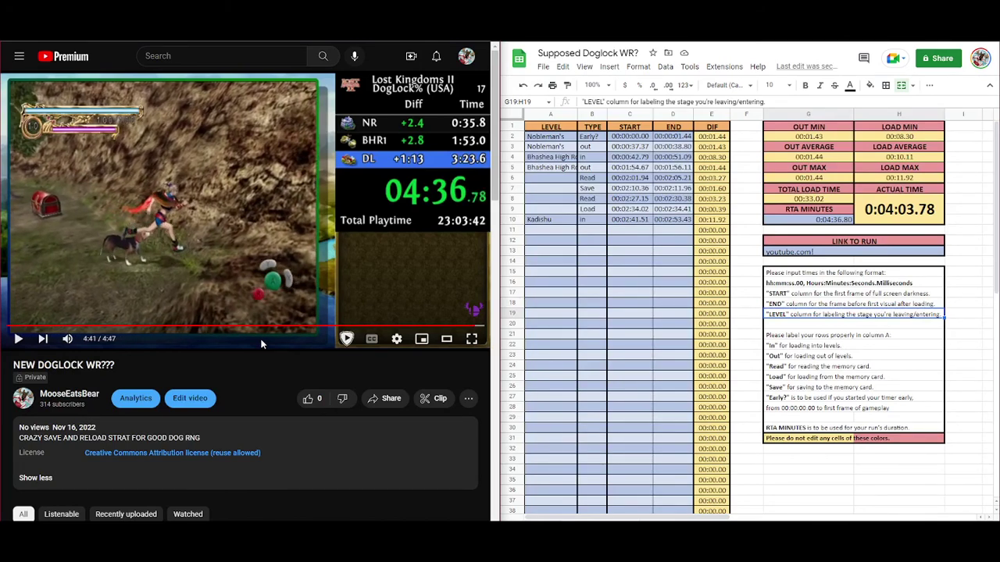
key("period")
key("period")
key("period")
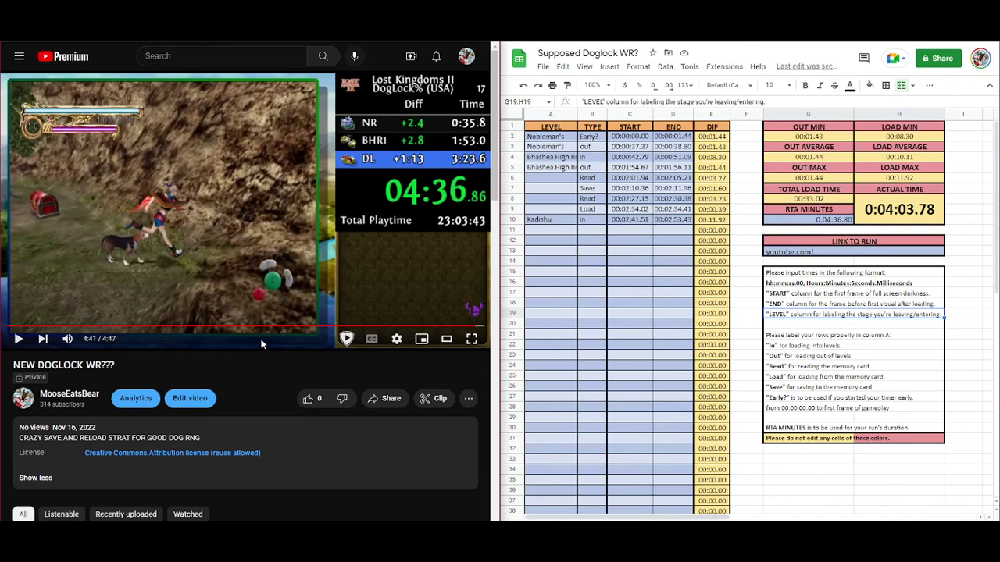
left_click(833, 222)
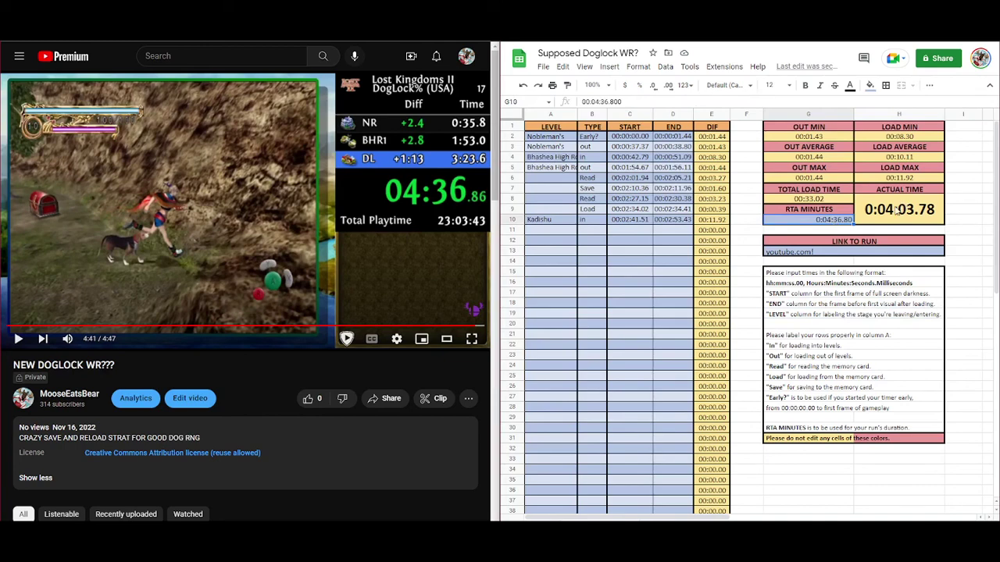
left_click(919, 217)
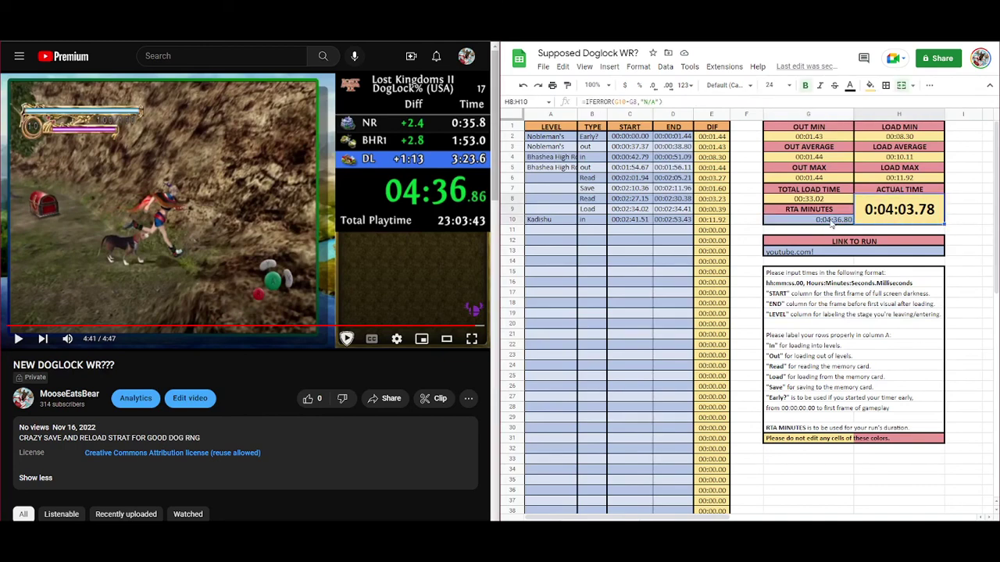
left_click(831, 222)
left_click(890, 221)
left_click_drag(994, 167, 992, 370)
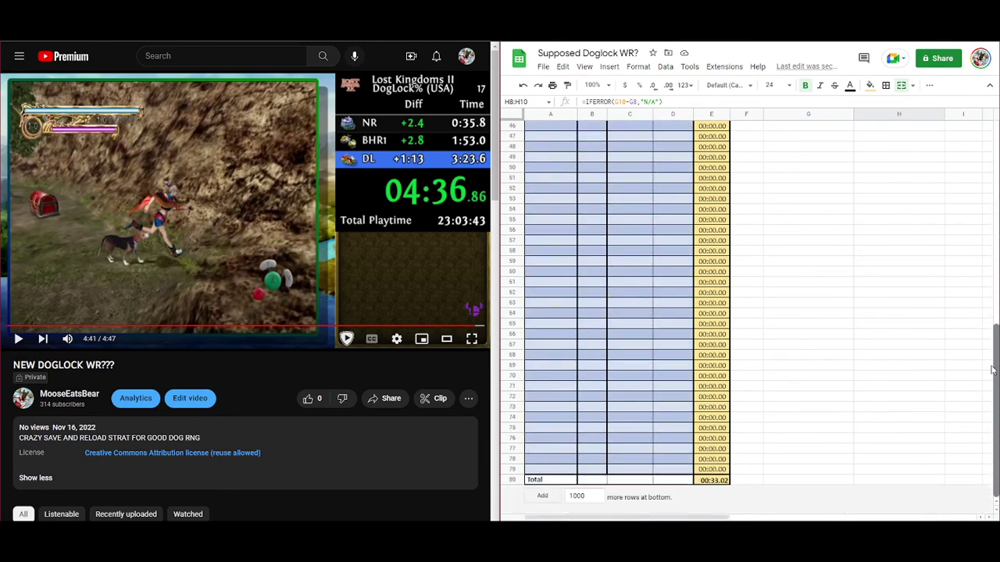
left_click(712, 480)
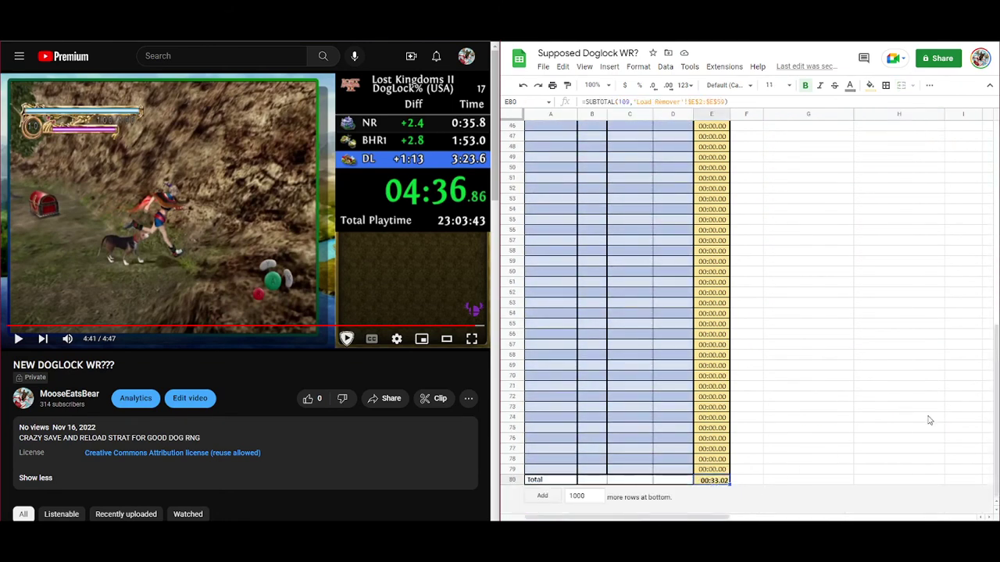
scroll(990, 432, "up", 15)
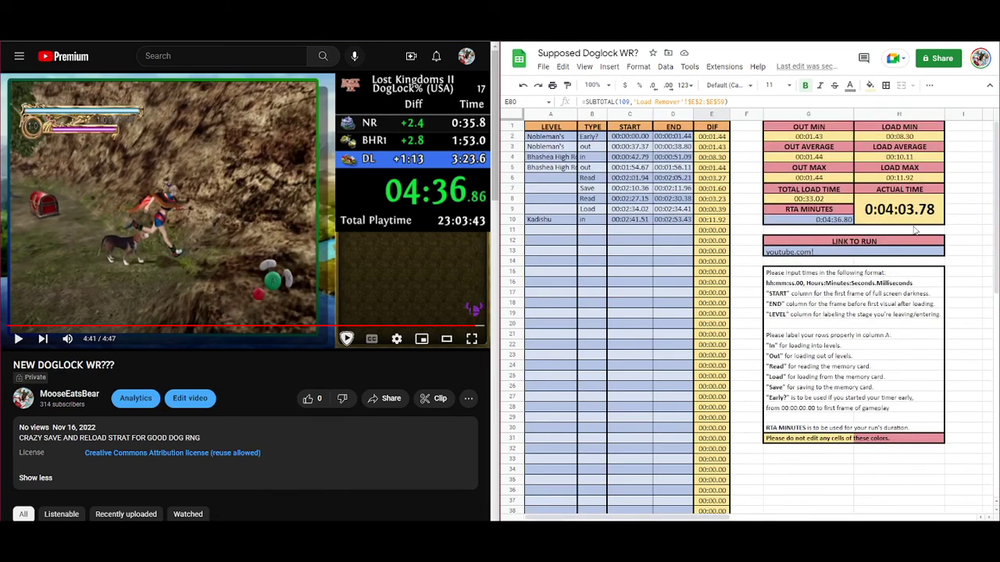
left_click(906, 214)
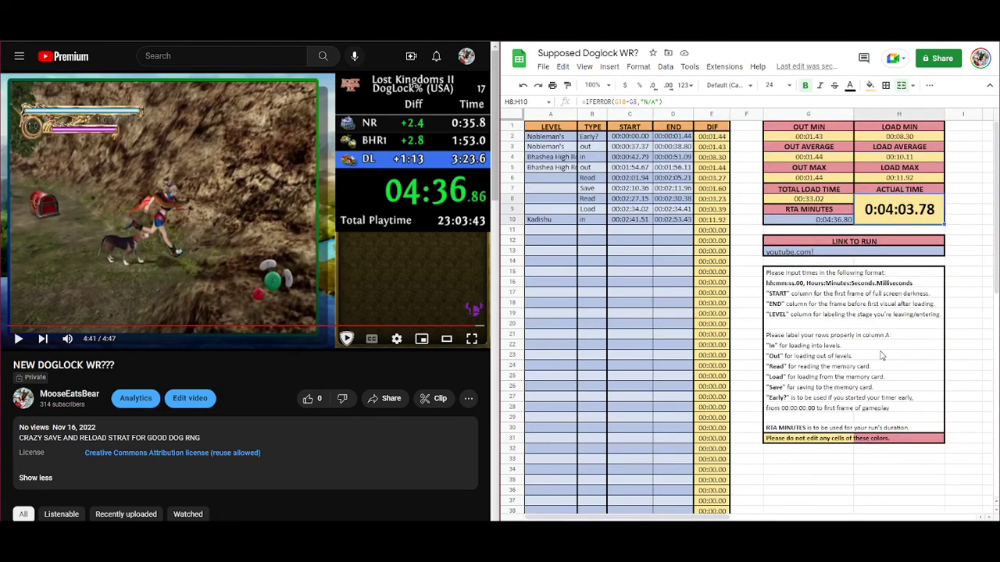